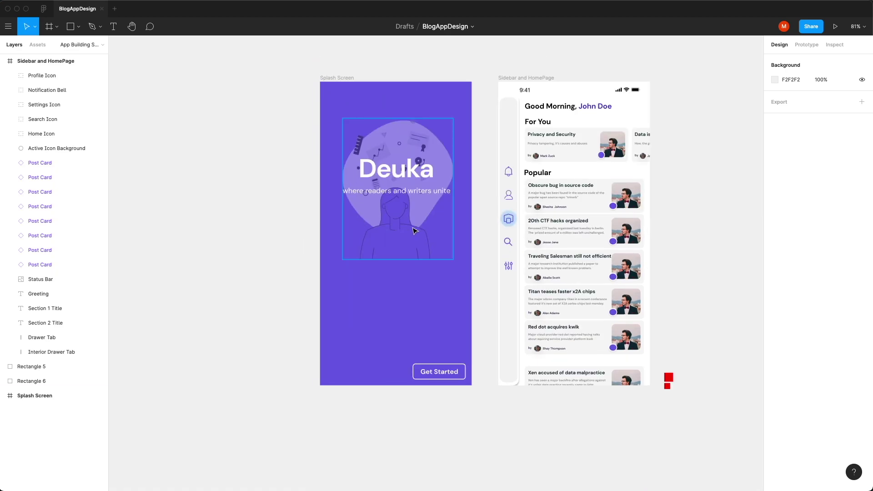
Step: Drag the Deuka title and tagline down below the splash-screen illustration
left_click(415, 231)
left_click(401, 191)
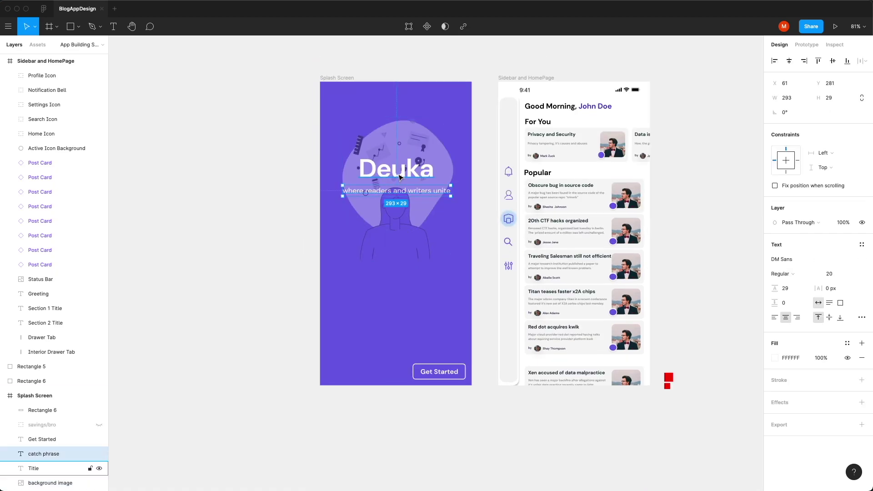
left_click(399, 175, "shift")
left_click_drag(399, 175, 396, 299)
left_click(409, 208)
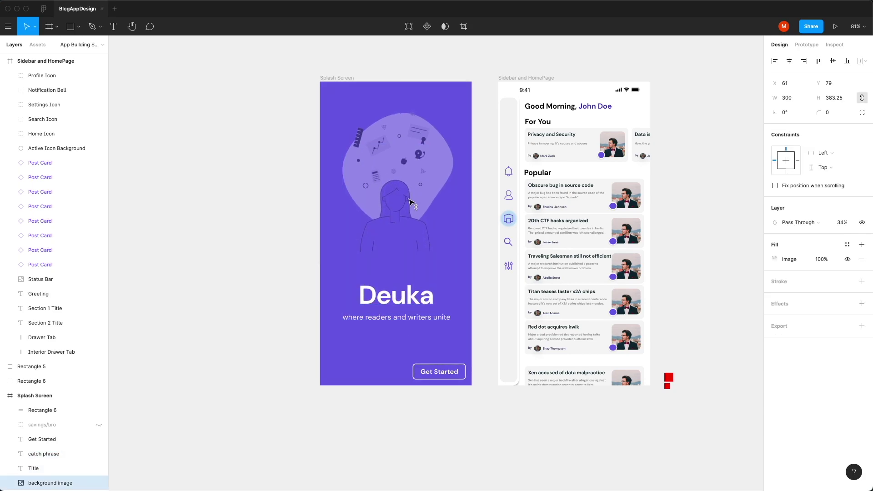
left_click(411, 299)
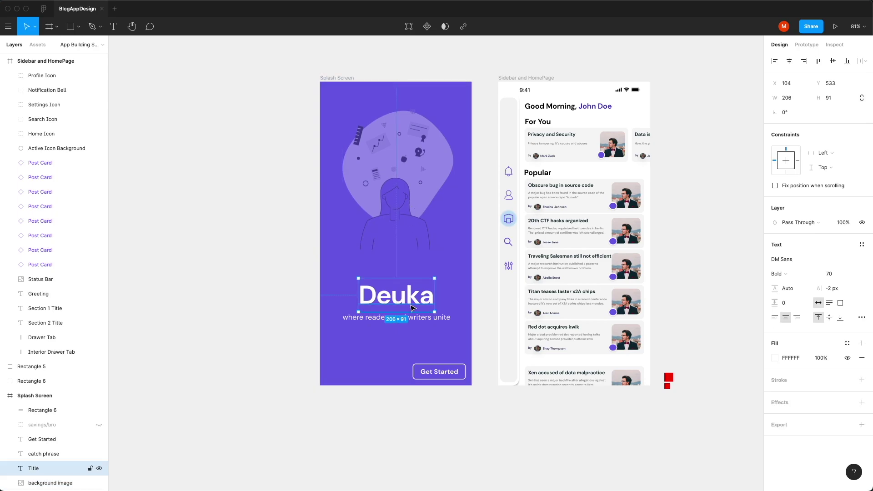
left_click(411, 319, "shift")
Step: Nudge the Deuka title and tagline up slightly, undoing an accidental label move
left_click_drag(411, 318, 411, 305)
left_click(415, 377)
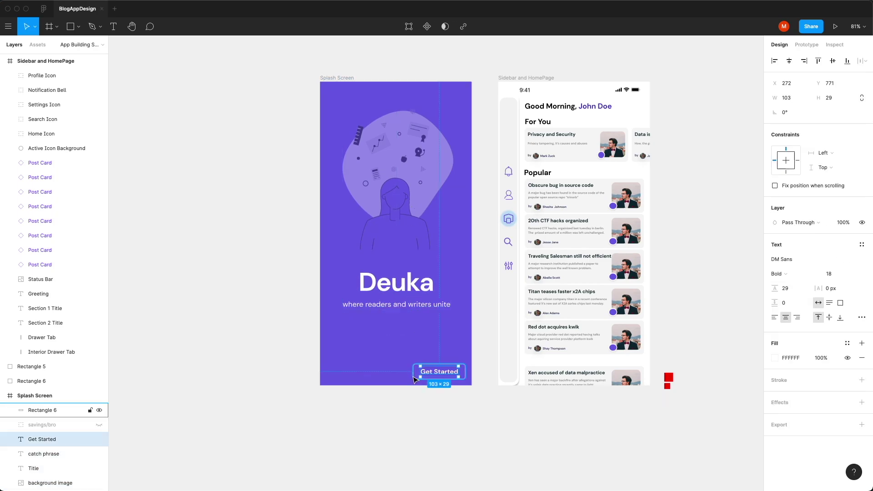
key("super+z")
Step: Resize the Get Started button rectangle to W 200 and H 50
key("Escape")
scroll(401, 348, "up", 10)
left_click(841, 103)
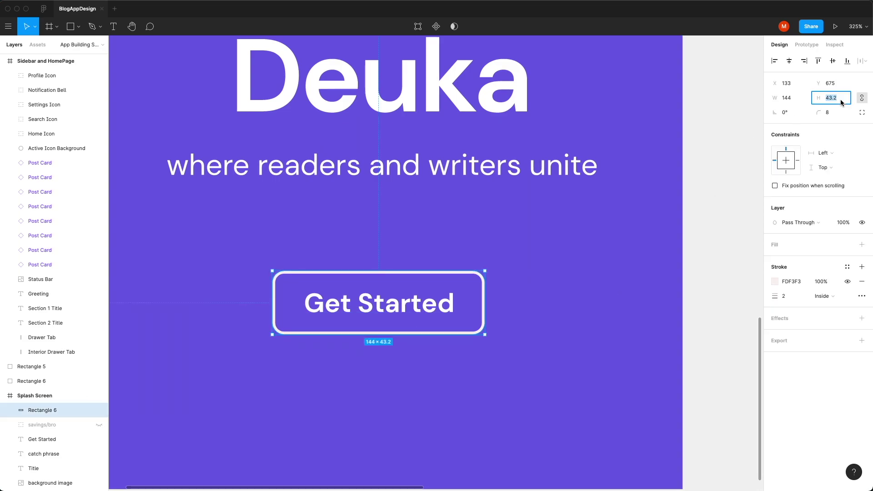
type("50")
key("Return")
left_click(800, 98)
type("200")
key("Return")
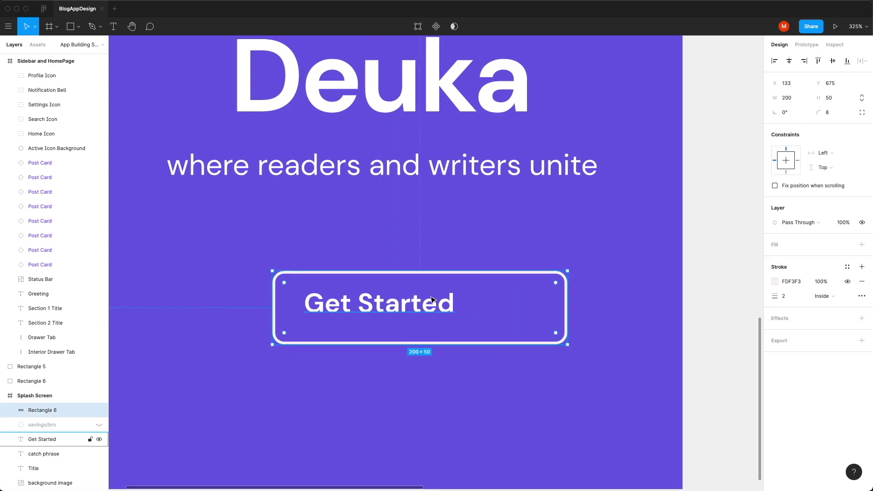
Step: Centre the Get Started label and add two 17×17 grey spacer squares above and below it
left_click(432, 299)
left_click_drag(431, 299, 473, 299)
scroll(365, 316, "up", 5)
key("r")
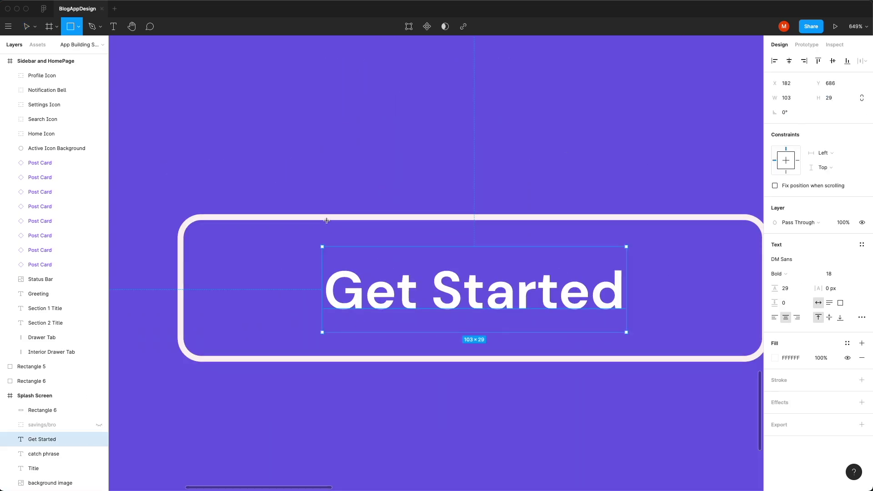
mouse_move(327, 221)
left_mouse_down()
mouse_move(380, 256)
mouse_move(356, 273)
mouse_move(357, 339)
left_mouse_up()
key("super+d")
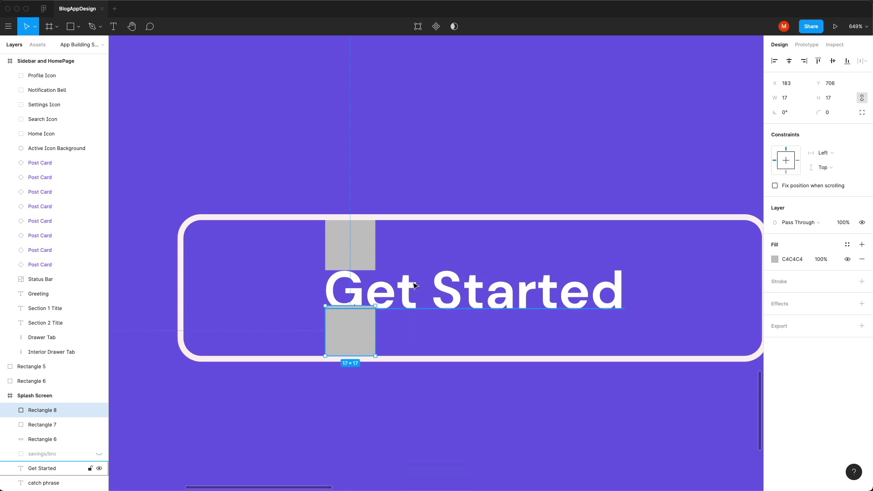
Step: Reduce the Get Started label's font size from 18 to 17
left_click(412, 289)
left_click(828, 274)
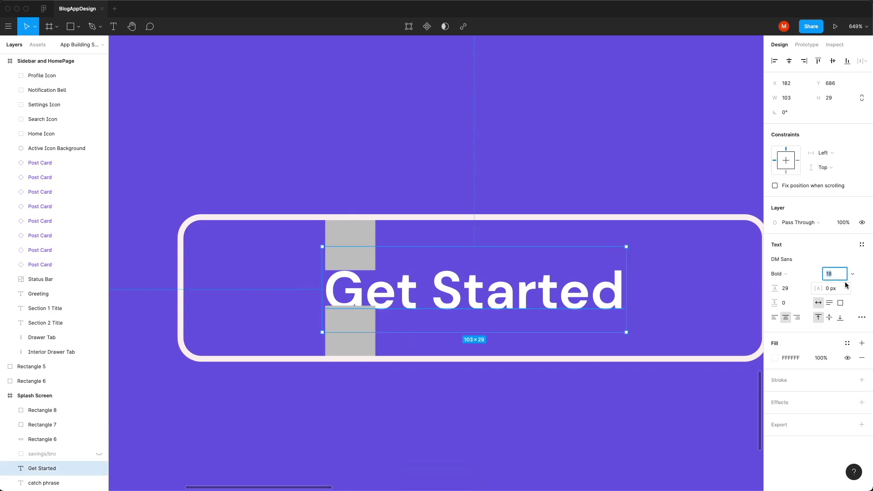
key("Down")
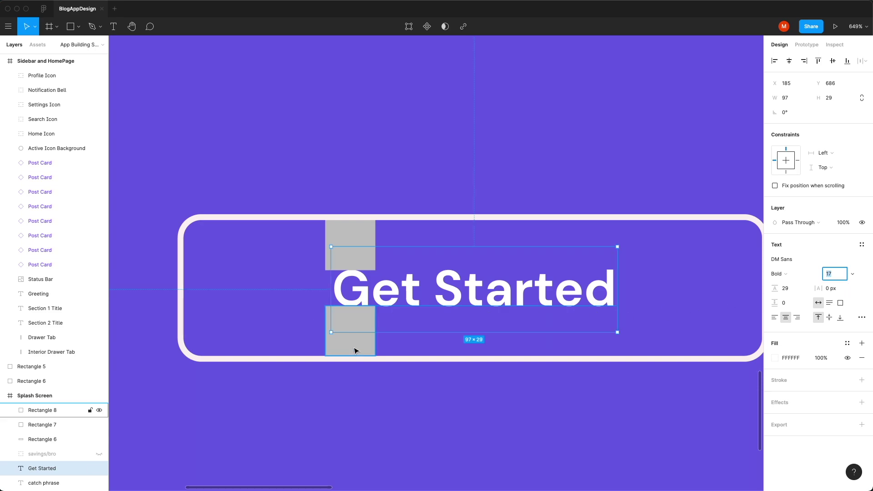
Step: Paste the red 24×24 spacer square between the Deuka title and tagline
scroll(364, 241, "down", 5)
key("super+v")
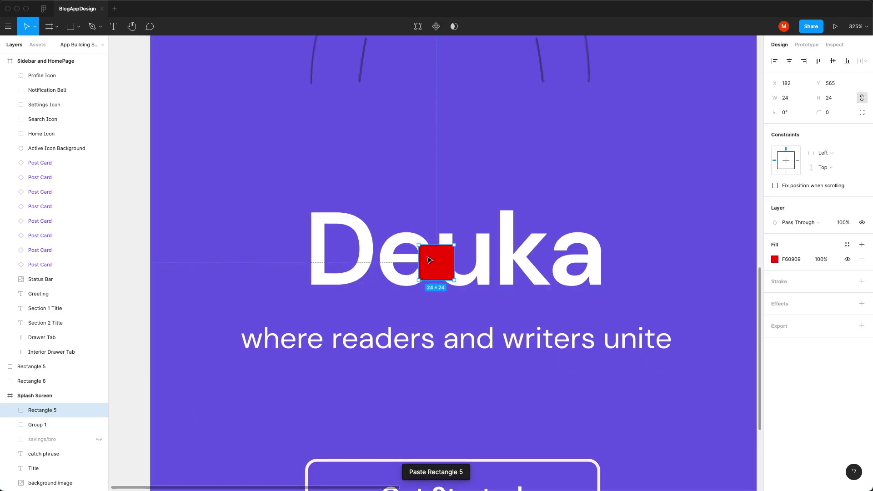
left_click_drag(401, 301, 403, 302)
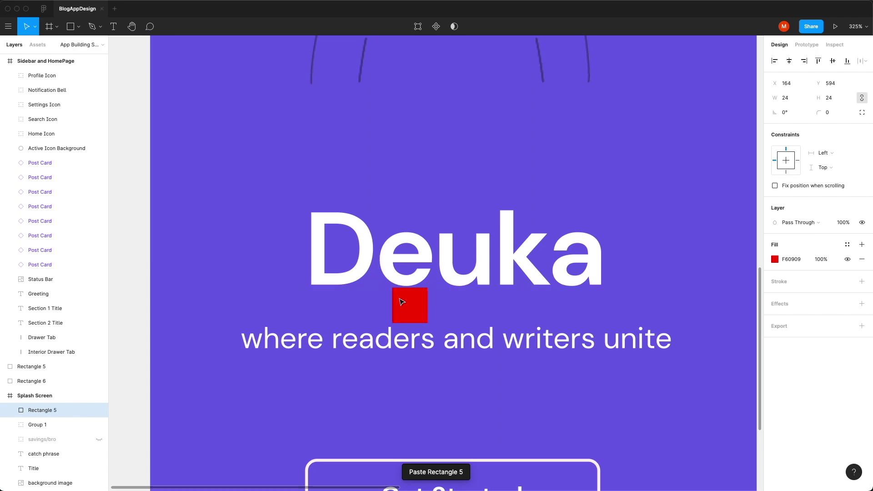
scroll(402, 302, "up", 5)
key("Up")
scroll(401, 301, "up", 3)
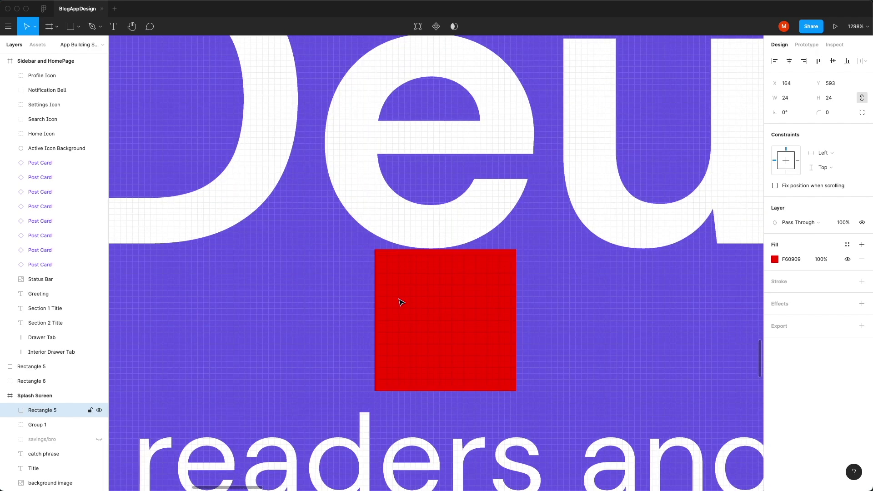
Step: Shift the red square slightly left and nudge the tagline up one pixel against it
left_click(399, 299, "alt")
left_click(373, 386)
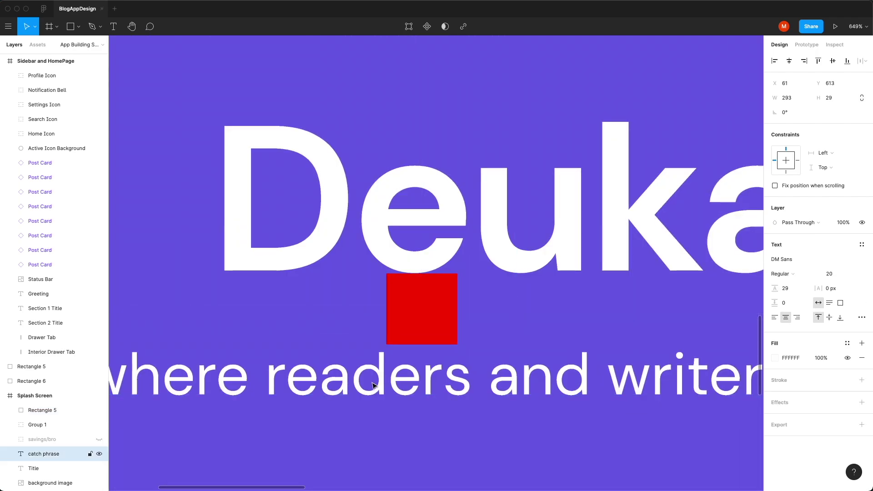
left_click(400, 326)
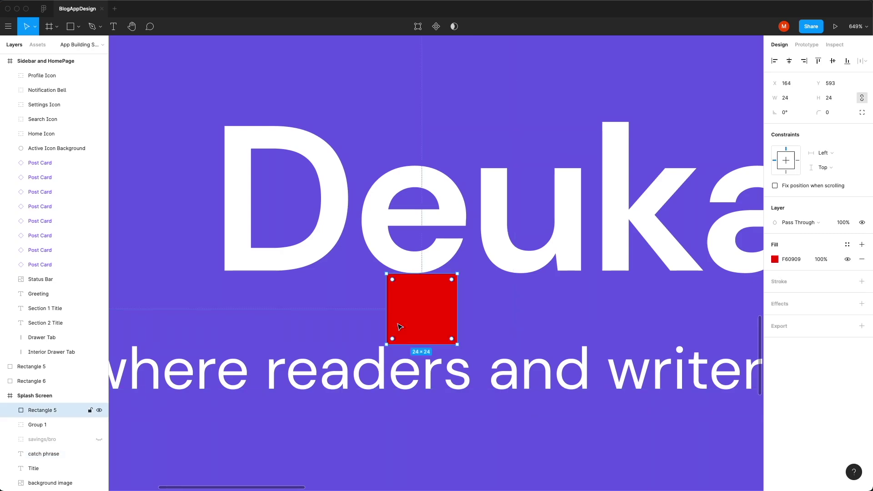
key("Left")
key("Left")
key("Left")
key("Left")
key("Left")
left_click(389, 367)
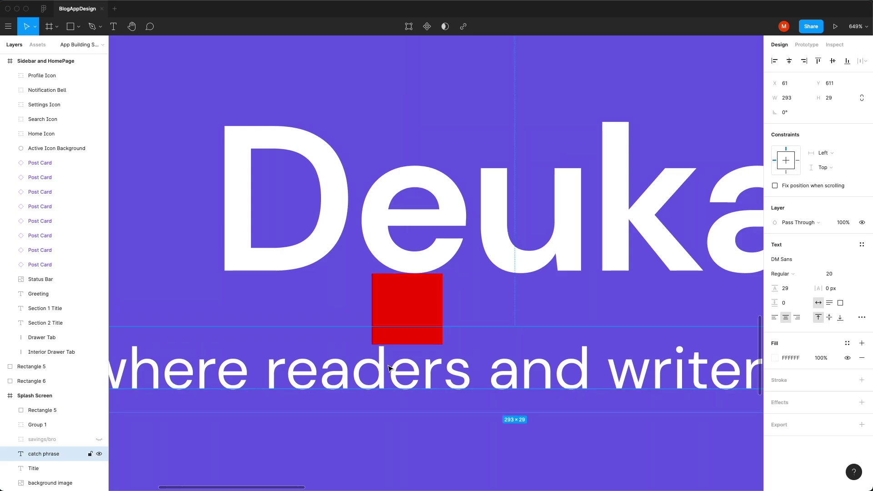
key("Up")
Step: Show the rulers and drag a vertical guide to x 204 across the splash screen
key("Escape")
key("shift+2")
key("shift+r")
left_click_drag(113, 277, 414, 276)
Step: Nudge the illustration one unit right to X 62, undoing a stray downward move
left_click(443, 229)
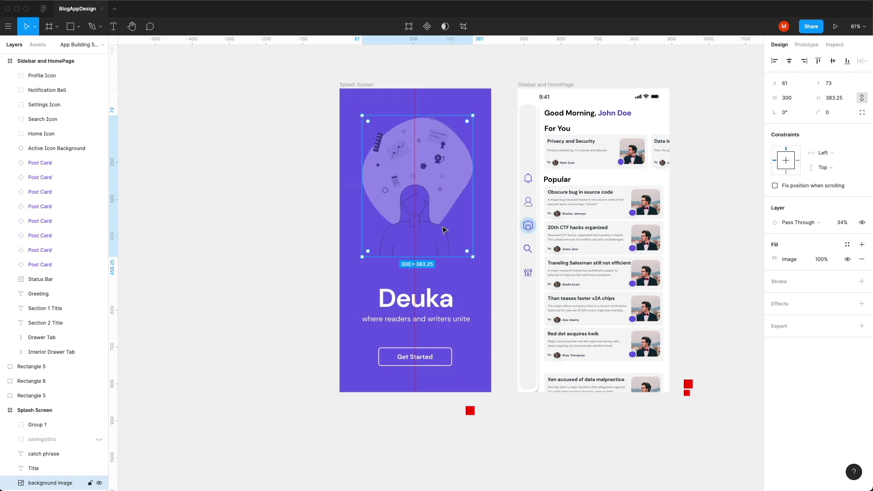
key("Right")
left_click_drag(389, 244, 388, 248)
key("ctrl+z")
left_click(504, 378)
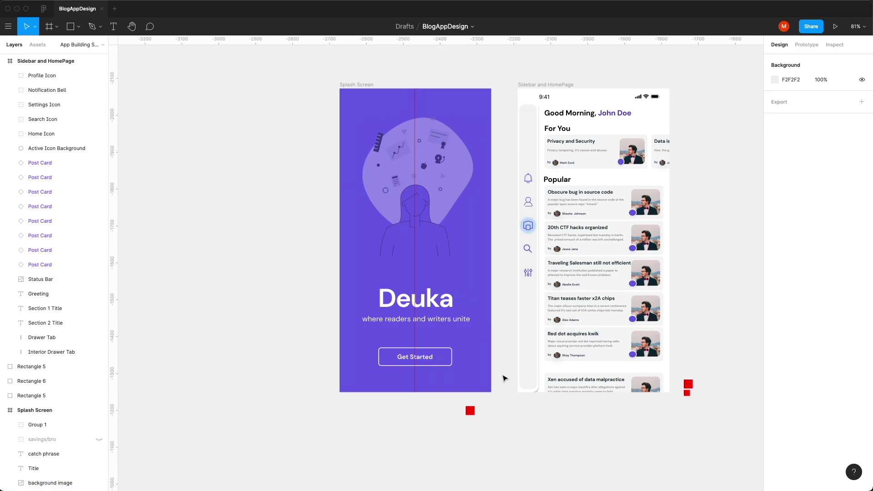
Step: Change the background rectangle's fill from Solid to Linear gradient
left_click(489, 381)
left_click(774, 259)
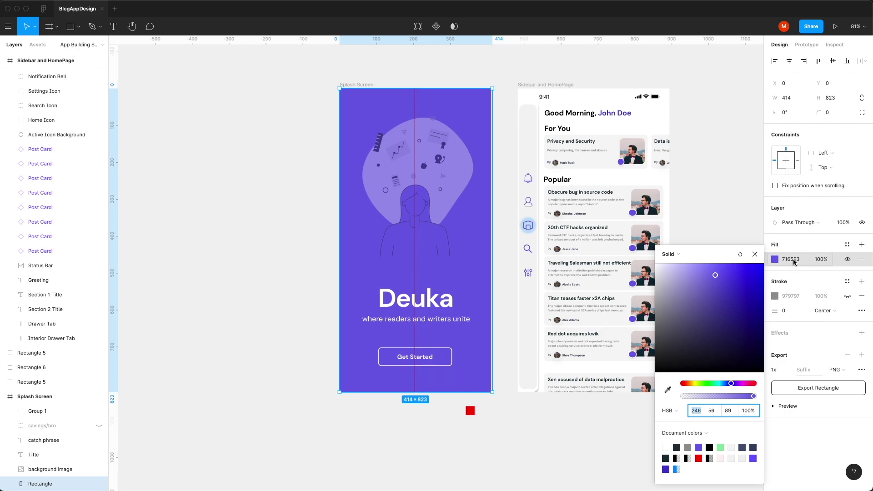
left_click(795, 262)
left_click(775, 259)
left_click(678, 254)
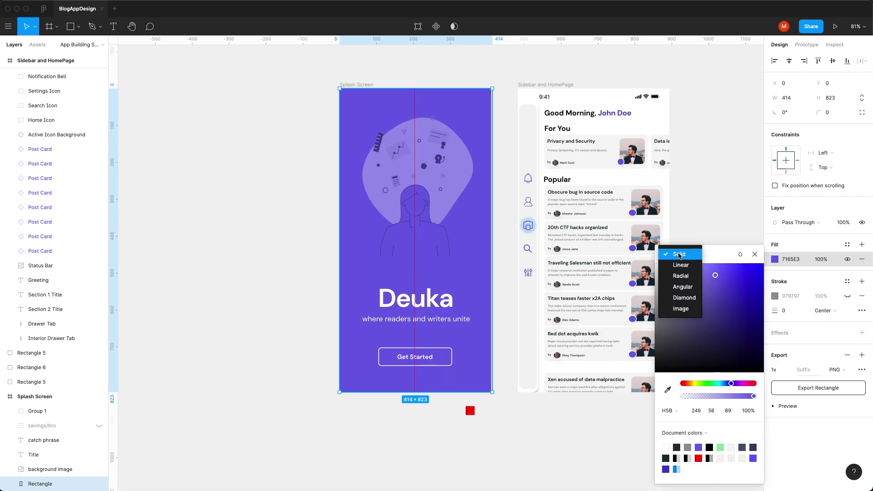
left_click(680, 265)
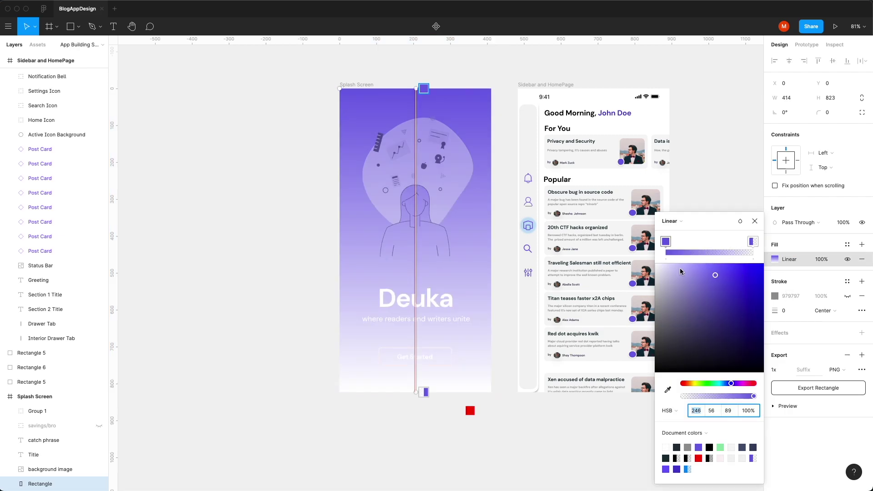
Step: Make the bottom gradient stop fully opaque and darker
left_click(757, 243)
left_click_drag(718, 397, 780, 403)
left_click(728, 411)
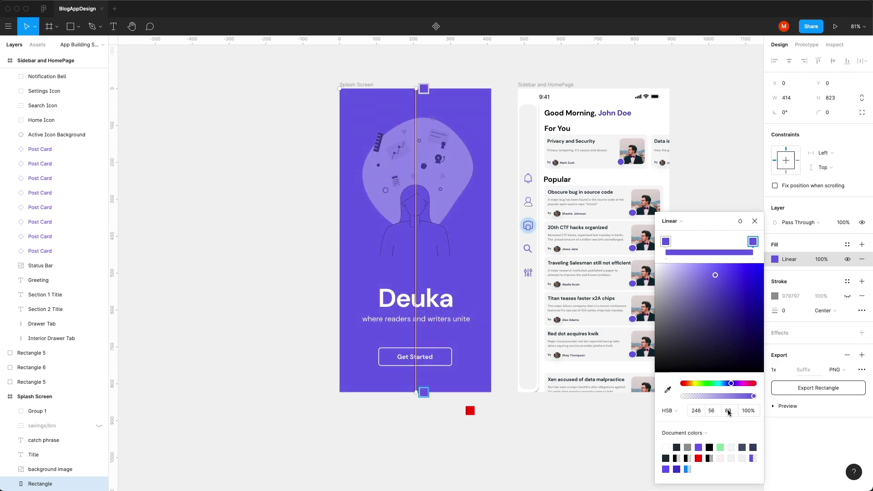
key("shift+Down")
key("shift+Down")
key("shift+Down")
key("shift+Down")
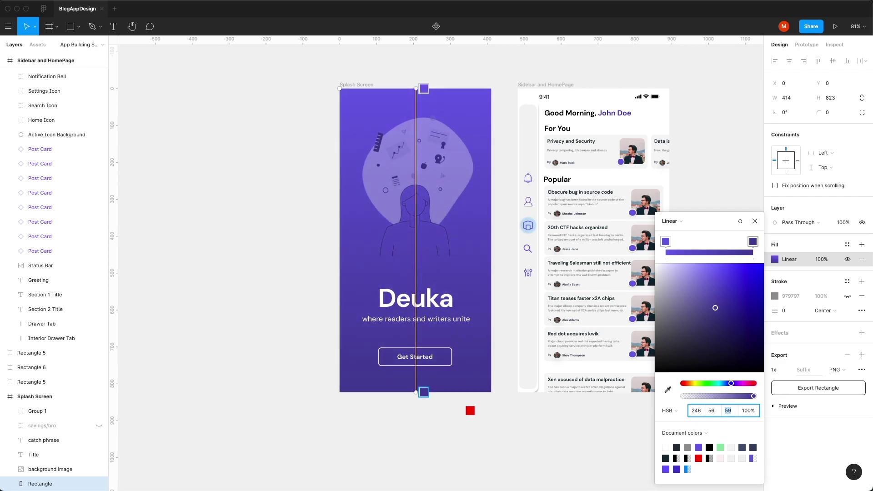
key("shift+Up")
Step: Set the top stop's HSB brightness to 99 and the bottom stop's to 77
left_click(665, 242)
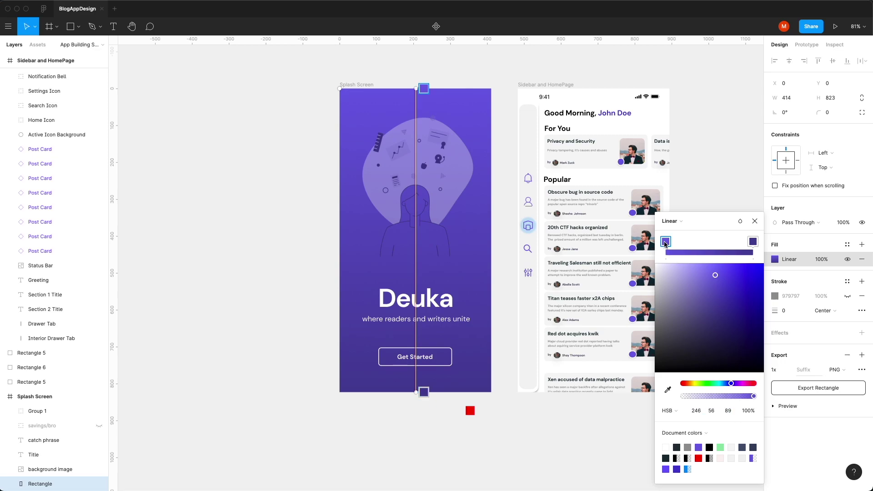
left_click(728, 410)
key("shift+Up")
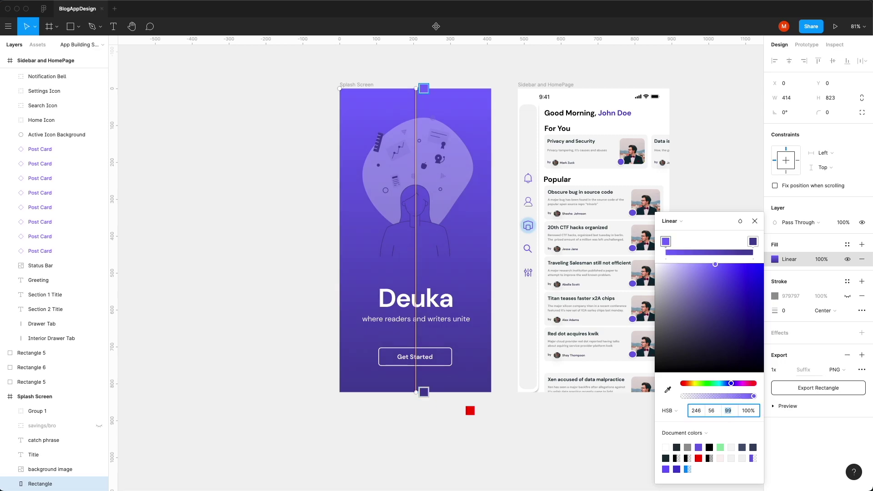
left_click(753, 241)
left_click(727, 411)
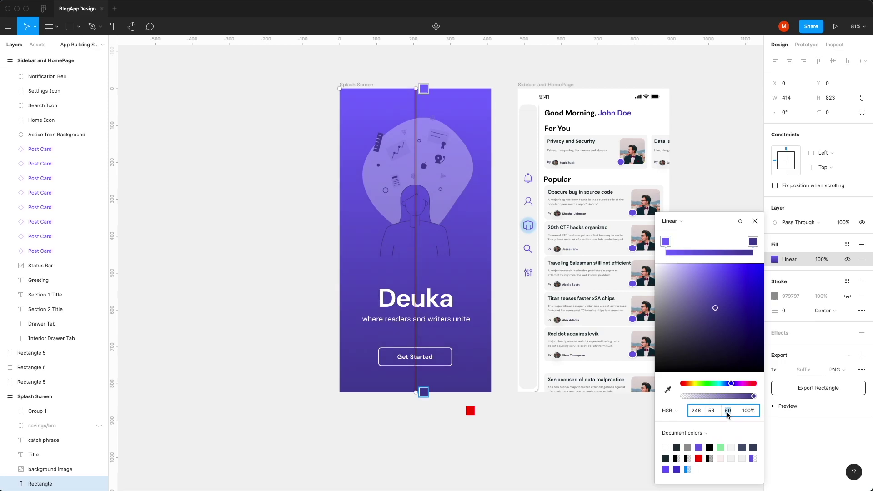
key("shift+Up")
key("shift+Up")
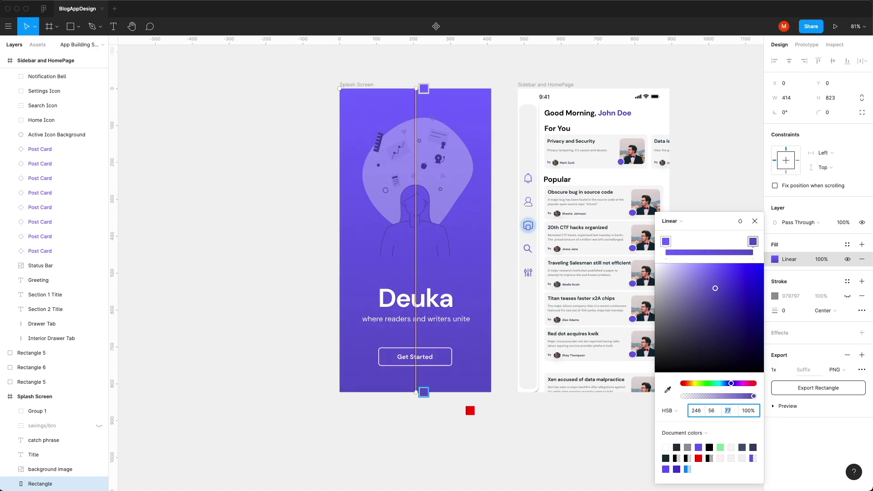
key("Return")
Step: Give the Get Started button shape a white fill with no outline
left_click(754, 221)
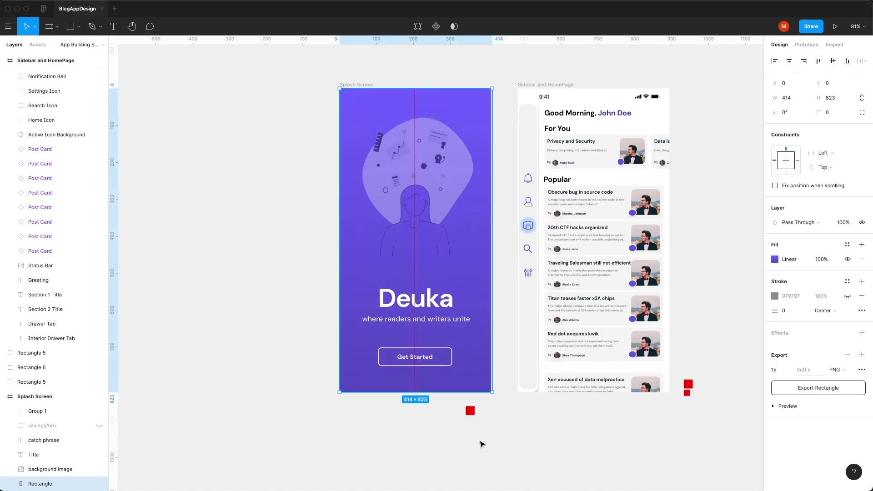
left_click(481, 442)
scroll(453, 335, "up", 10)
double_click(453, 335)
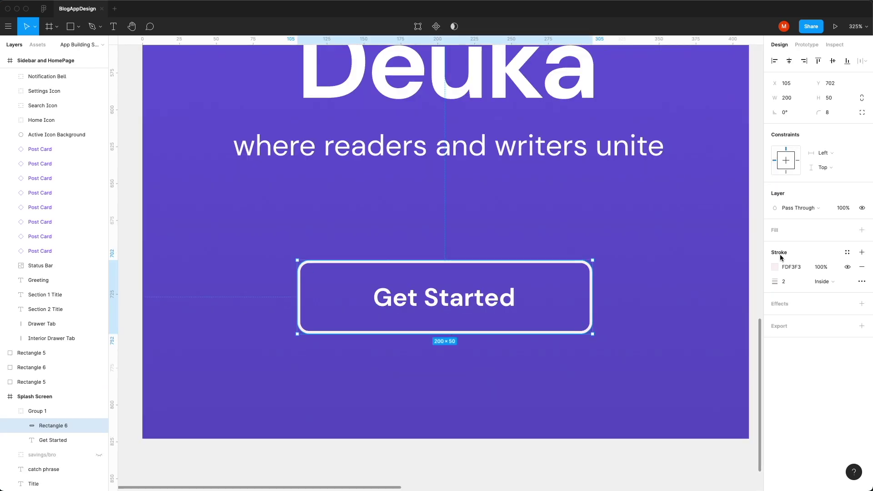
left_click(861, 265)
left_click(861, 229)
left_click(775, 245)
key("ctrl+z")
key("Escape")
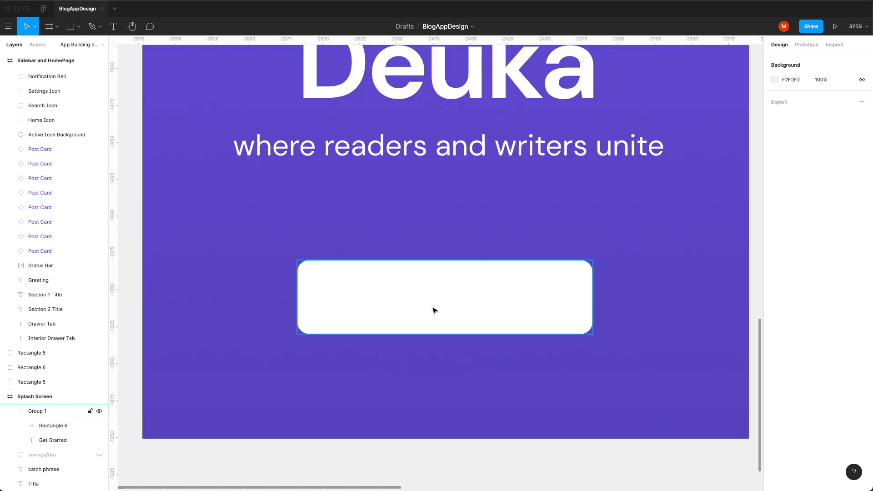
Step: Colour the Get Started text purple 6459C8
left_click(74, 425)
left_click_drag(53, 440, 52, 423)
left_click(775, 343)
left_click(668, 389)
left_click(628, 391)
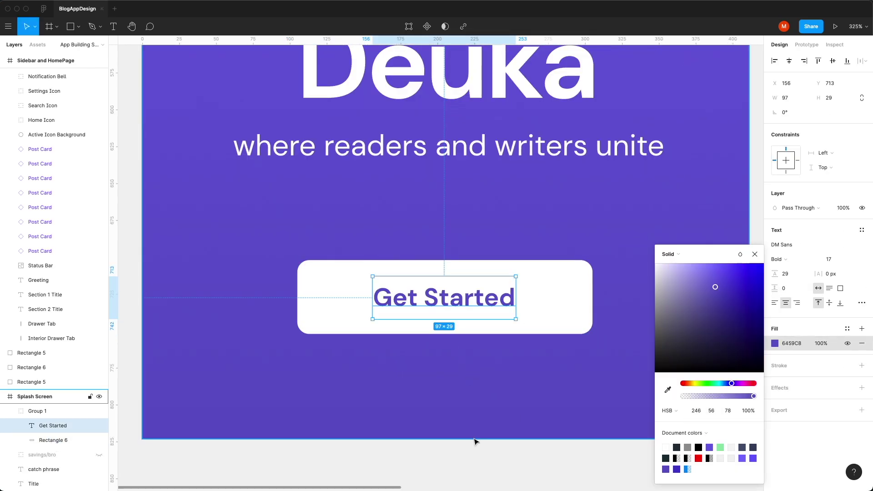
Step: Add a drop shadow to the button coloured purple 4A4294 at 100%
left_click(53, 440)
left_click(862, 289)
left_click(774, 304)
left_click(665, 355)
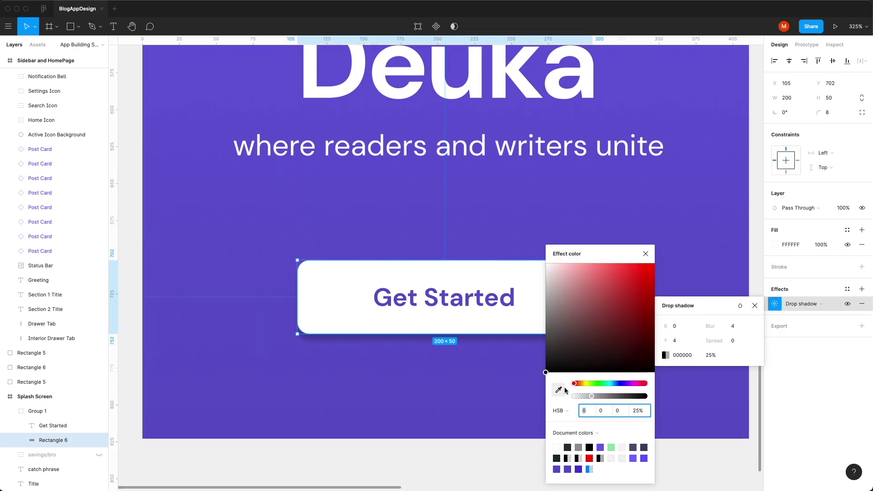
left_click(600, 448)
left_click(619, 410)
type("58")
key("Return")
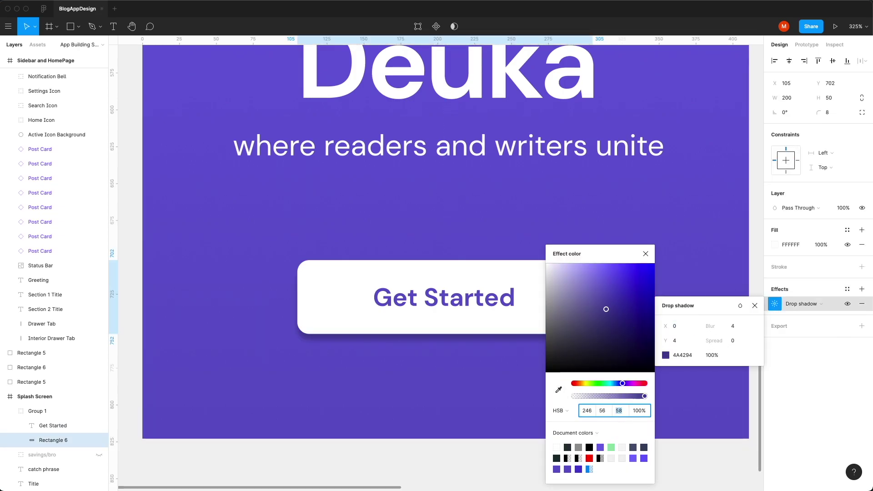
Step: Set the drop shadow's blur to 16 and Y offset to 8, then verify it
left_click(734, 326)
type("16")
left_click(678, 340)
type("8")
key("Return")
left_click(585, 429)
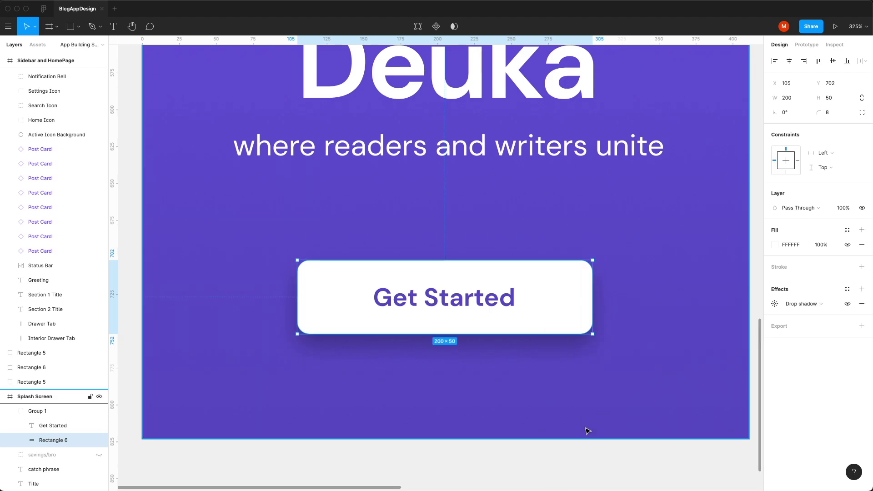
scroll(500, 417, "down", 5)
left_click(500, 417)
left_click(500, 338)
left_click(775, 305)
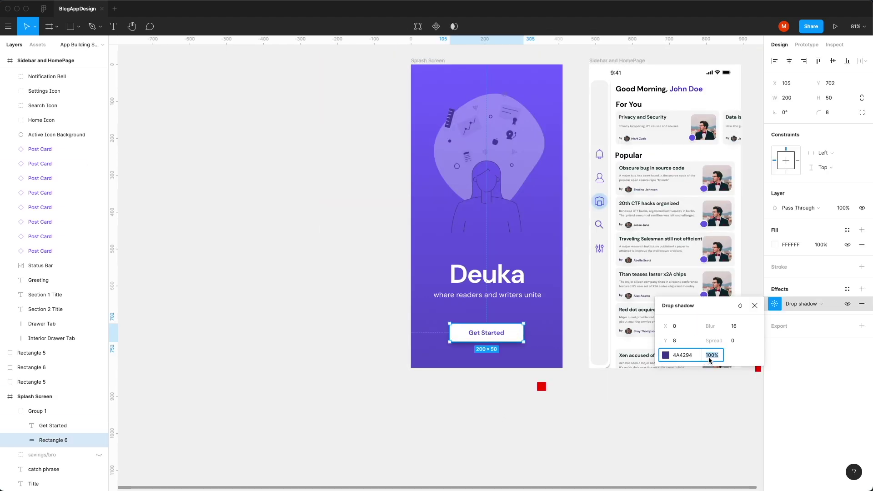
left_click(580, 452)
Step: Tighten the Get Started text's letter spacing to -0.5
left_click(486, 332)
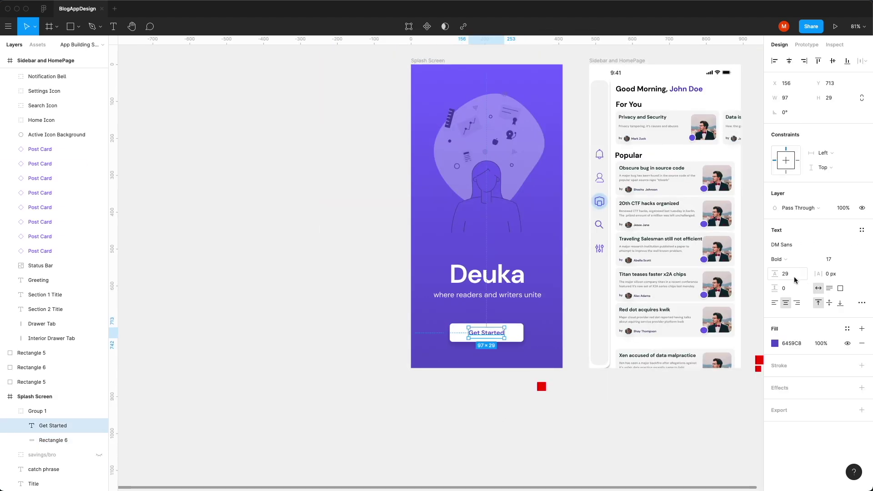
left_click(831, 273)
type("-1")
key("Return")
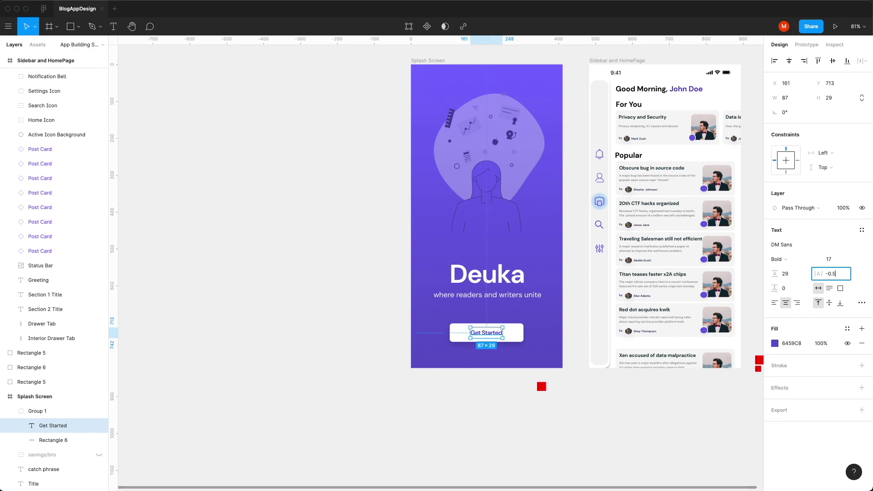
key("Return")
left_click(576, 444)
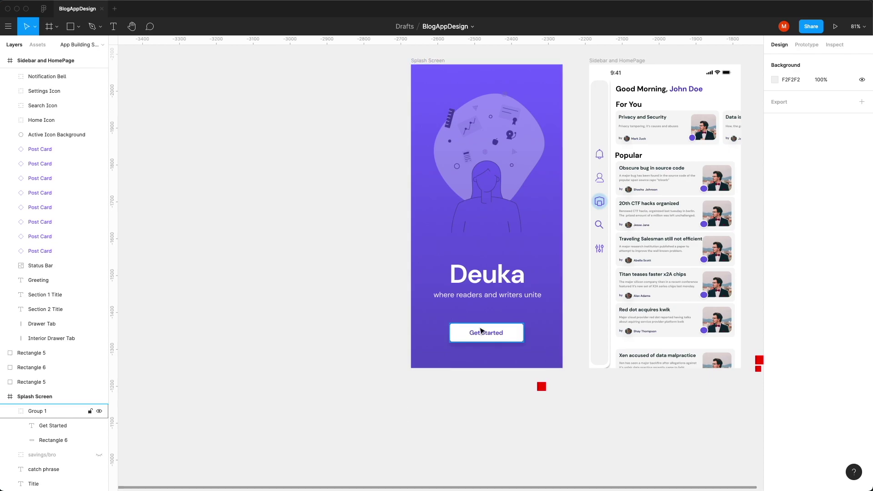
Step: Draw a 70×70 grey spacer square by the Get Started button and duplicate it
key("plus")
key("r")
mouse_move(466, 250)
left_mouse_down()
mouse_move(518, 302)
mouse_move(492, 347)
mouse_move(493, 367)
left_mouse_up()
key("plus")
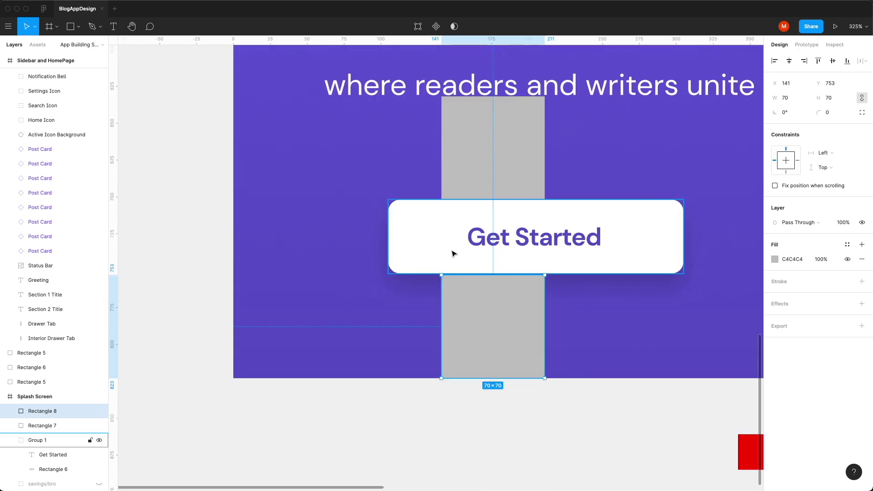
left_click(476, 141)
left_click(439, 402)
left_click(467, 343)
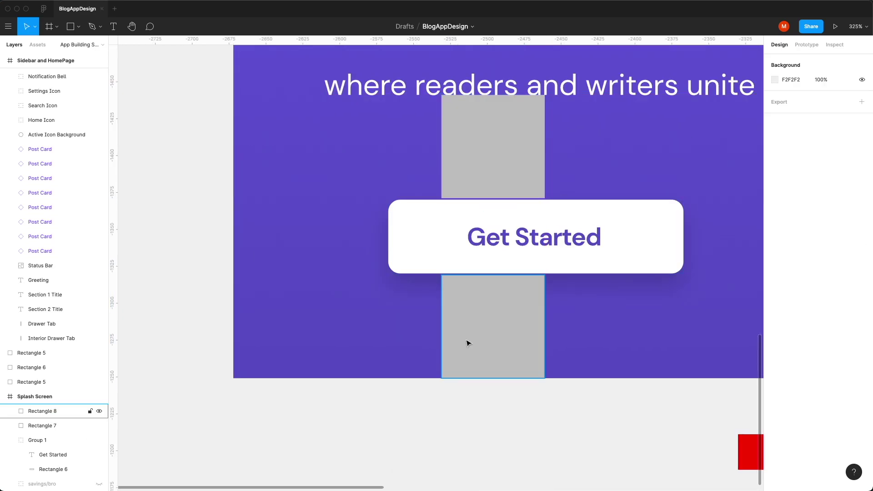
left_click(503, 157, "shift")
Step: Move the upper grey square, then delete it and drag the other square off the screen
key("Escape")
key("minus")
key("minus")
left_click_drag(490, 220, 471, 158)
left_click(479, 131)
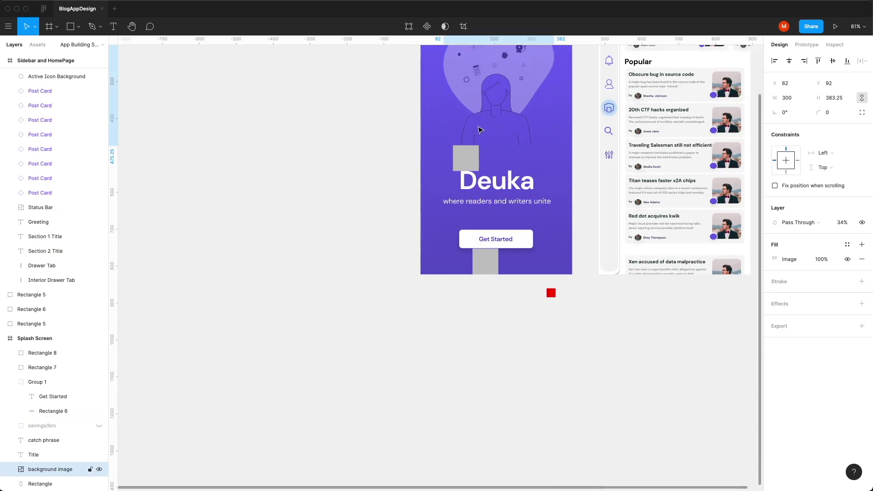
left_click(466, 158)
key("Delete")
left_click_drag(485, 255, 524, 318)
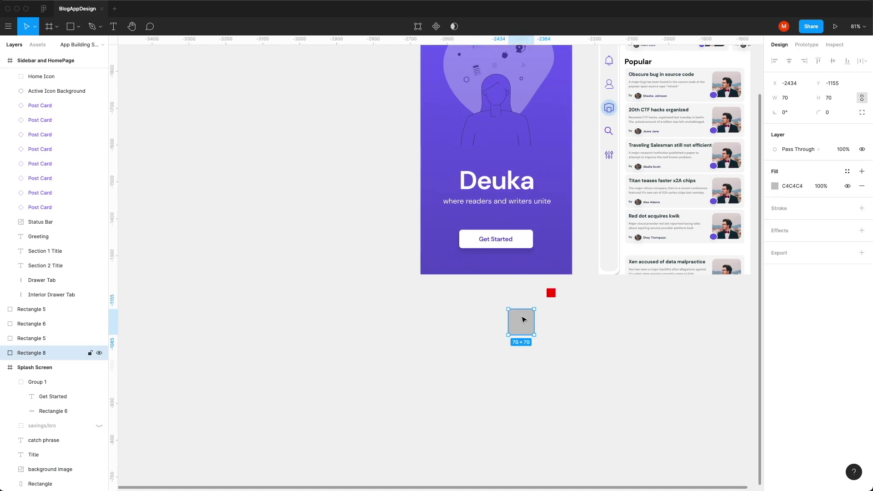
Step: Delete the grey square below the frame, then trial-paste and remove a status bar copy on the splash screen
key("Delete")
scroll(522, 321, "up", 5)
left_click(660, 148)
key("ctrl+c")
left_click(428, 135)
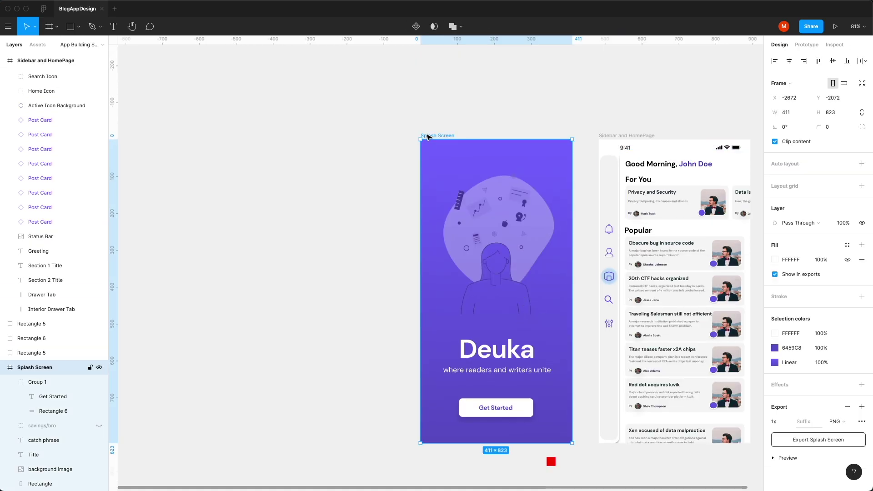
key("ctrl+v")
key("Delete")
scroll(596, 181, "down", 5)
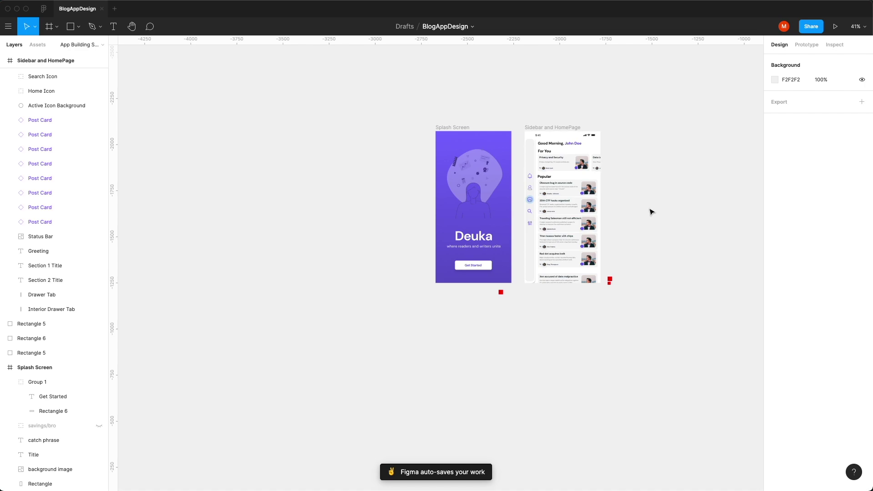
Step: Create an iPhone 11 Pro Max frame in line with the others and paste the Splash Screen contents into it
key("f")
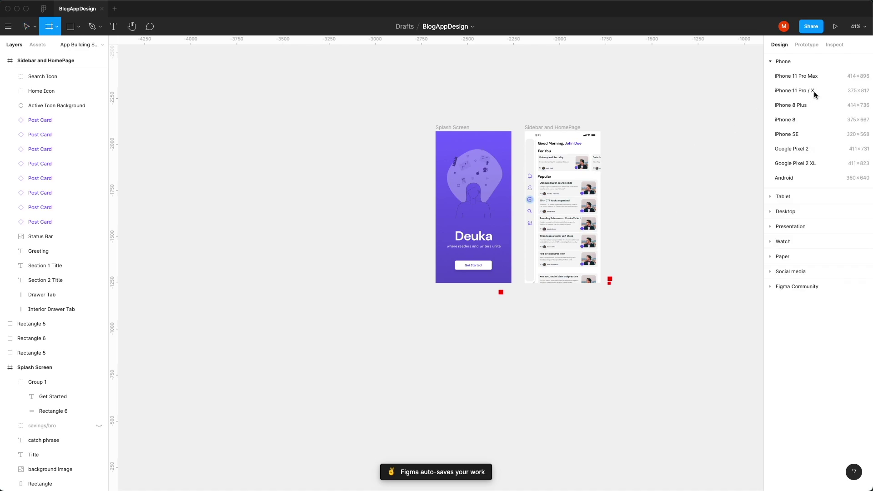
left_click(787, 77)
left_click_drag(635, 180, 637, 130)
left_click_drag(426, 127, 511, 275)
key("ctrl+c")
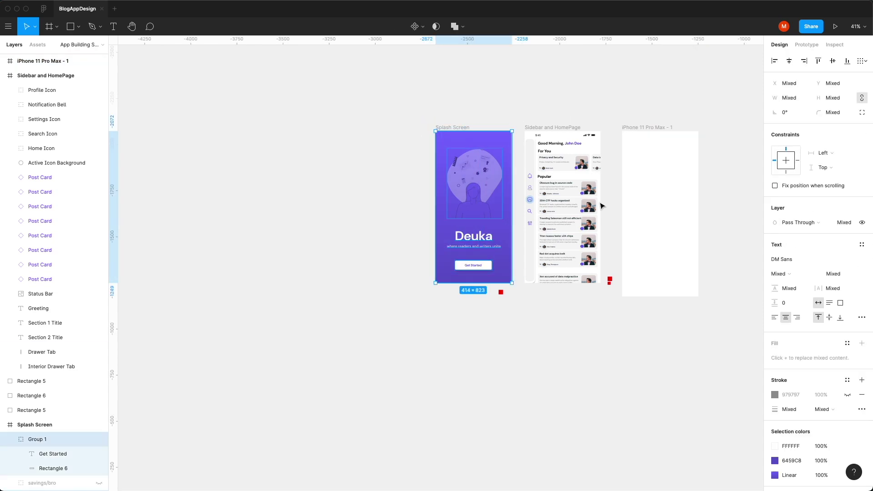
left_click(688, 272)
key("ctrl+v")
left_click(735, 269)
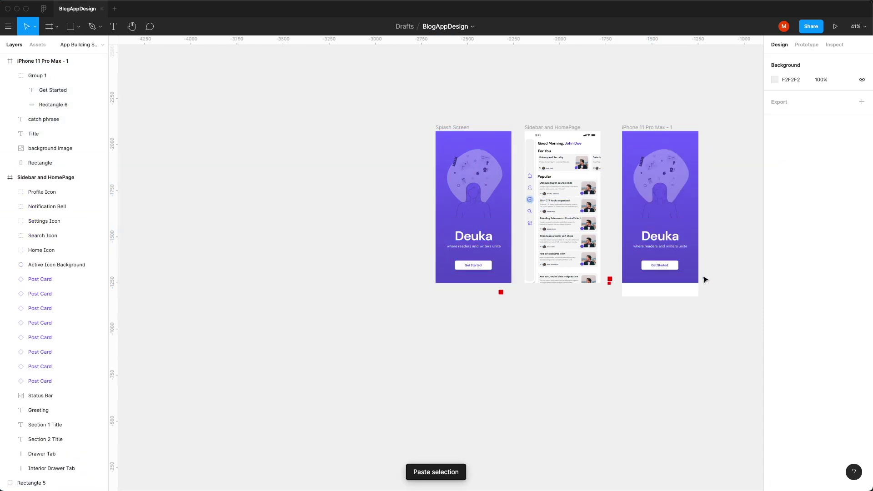
Step: Shift the pasted contents down, stretch the background to fill the 414×896 frame, and place it left of Splash Screen
left_click(662, 280)
key("ctrl+a")
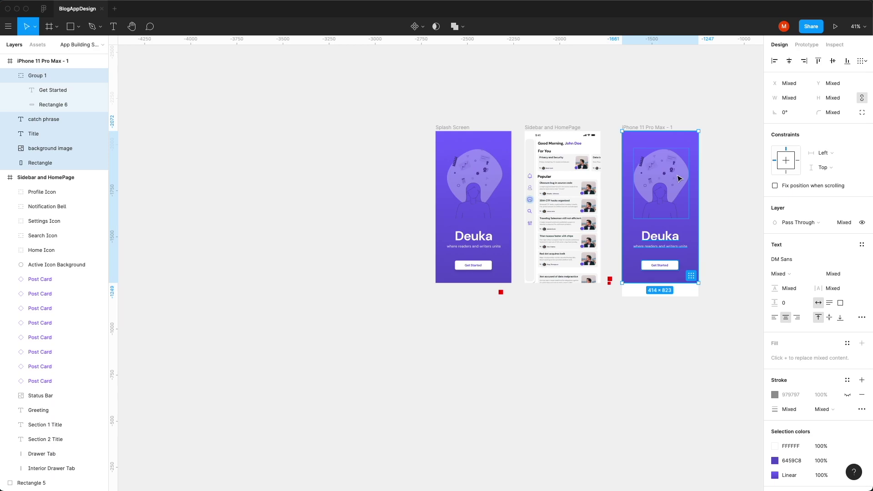
left_click_drag(679, 178, 679, 192)
left_click(713, 216)
left_click(658, 150)
left_click_drag(657, 144, 382, 129)
left_click(449, 339)
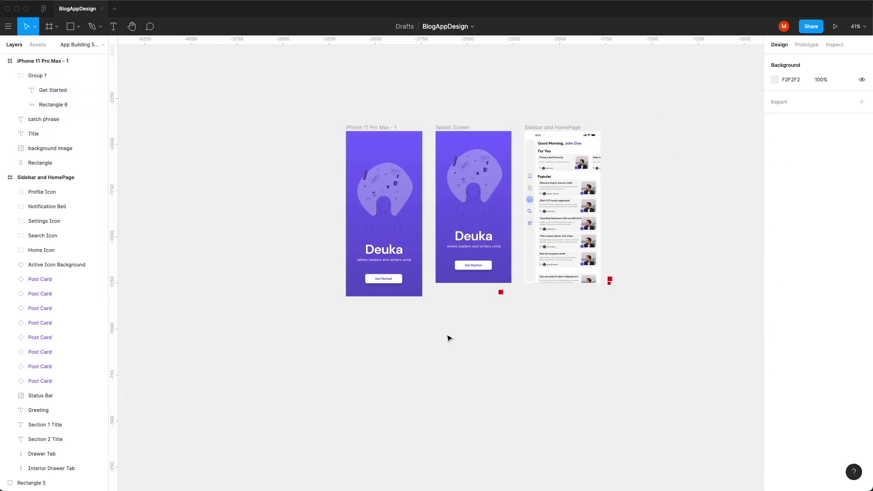
scroll(389, 170, "up", 10)
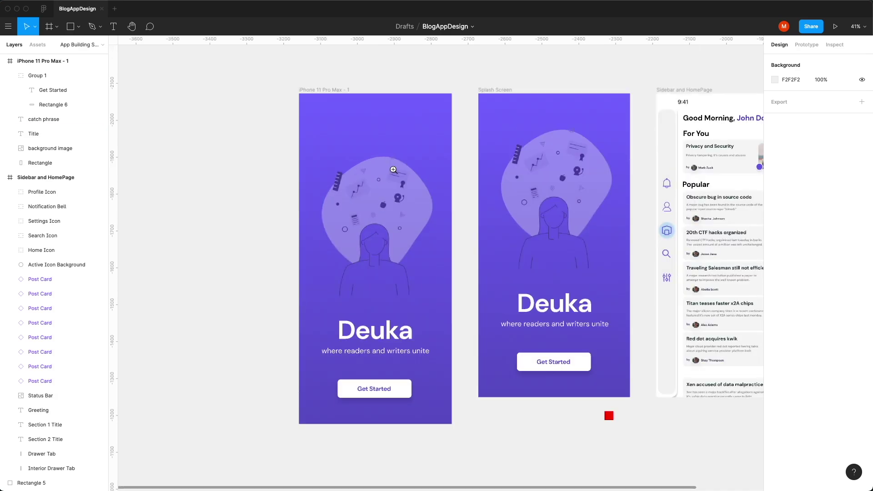
Step: Pick out the sidebar's outer Interior Drawer Tab from the inner tab and fill it red, D43D3D
left_click(446, 101)
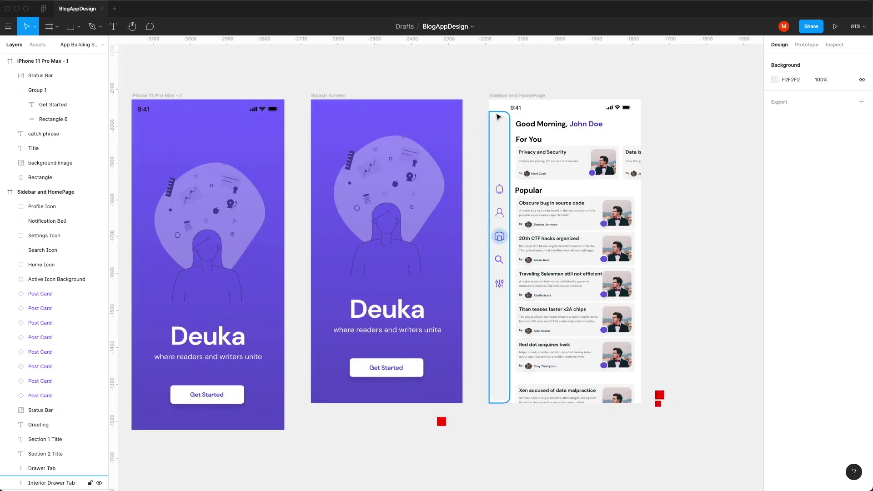
left_click(498, 117)
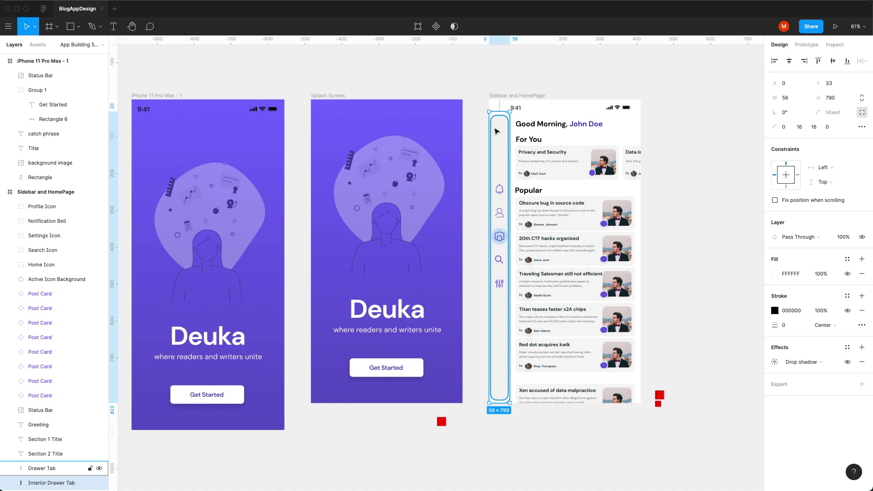
scroll(499, 125, "up", 15)
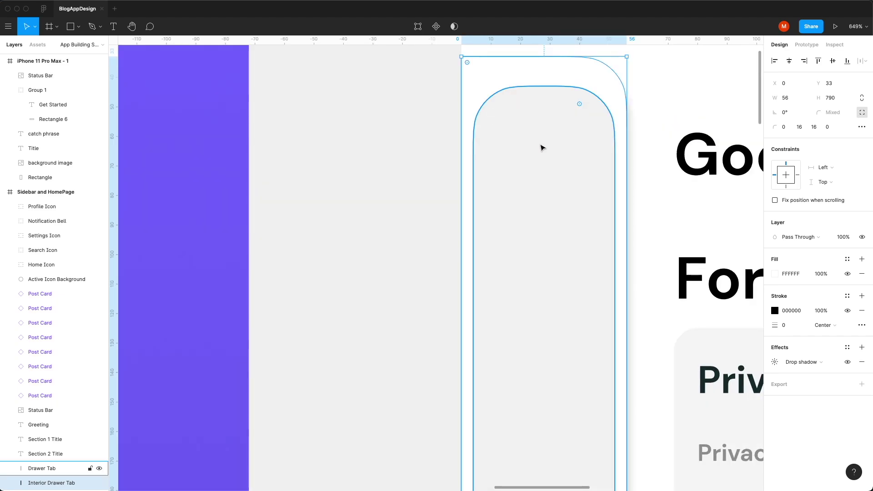
left_click(661, 95)
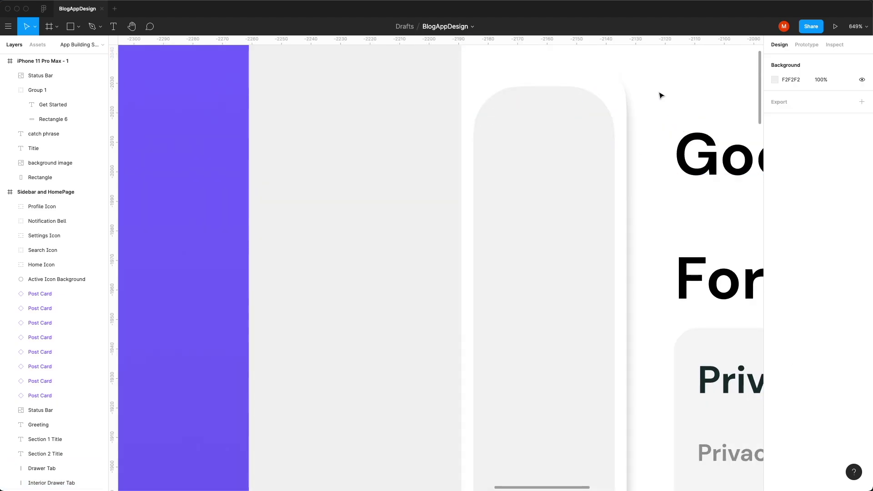
left_click(528, 163)
left_click(588, 79, "shift")
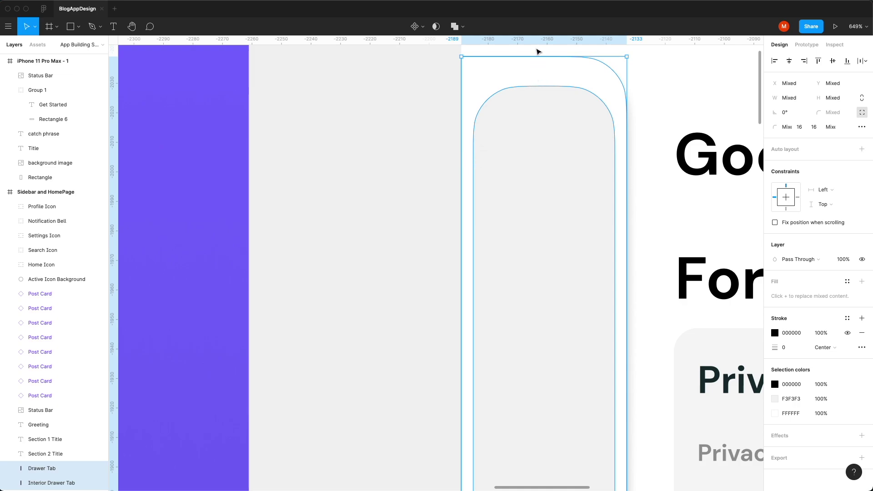
left_click(517, 111)
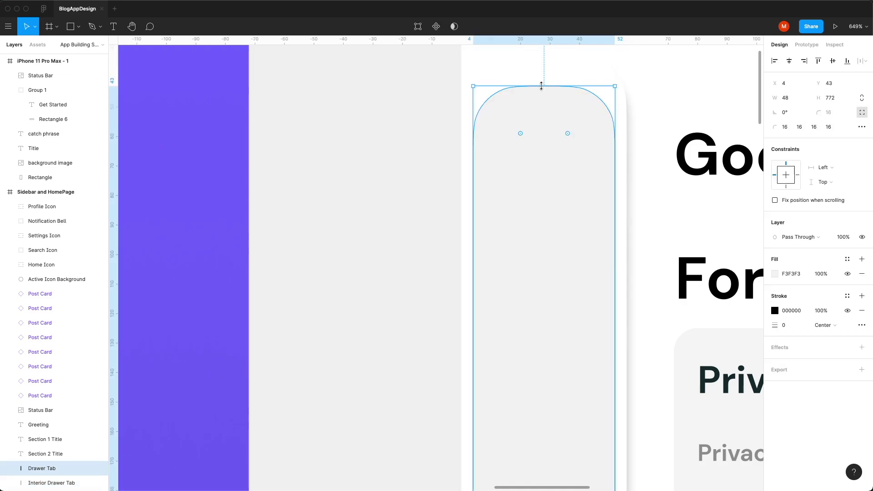
left_click(540, 63)
left_click(775, 273)
left_click(732, 281)
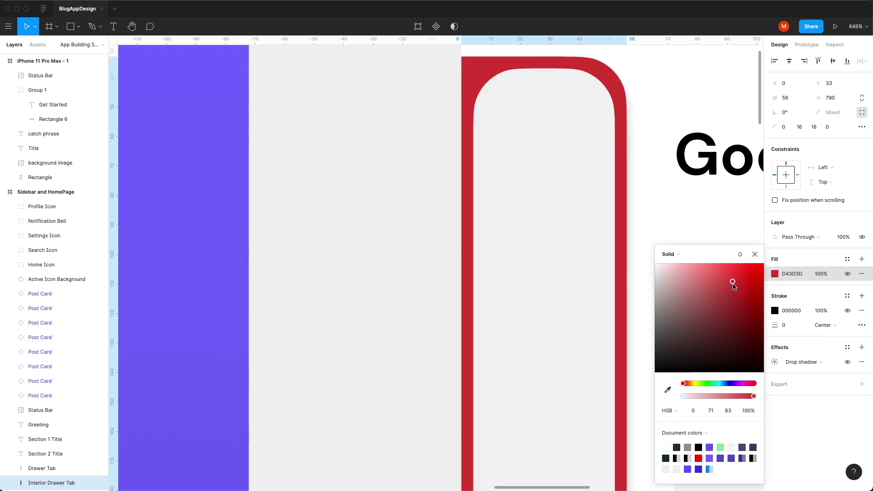
left_click(538, 170)
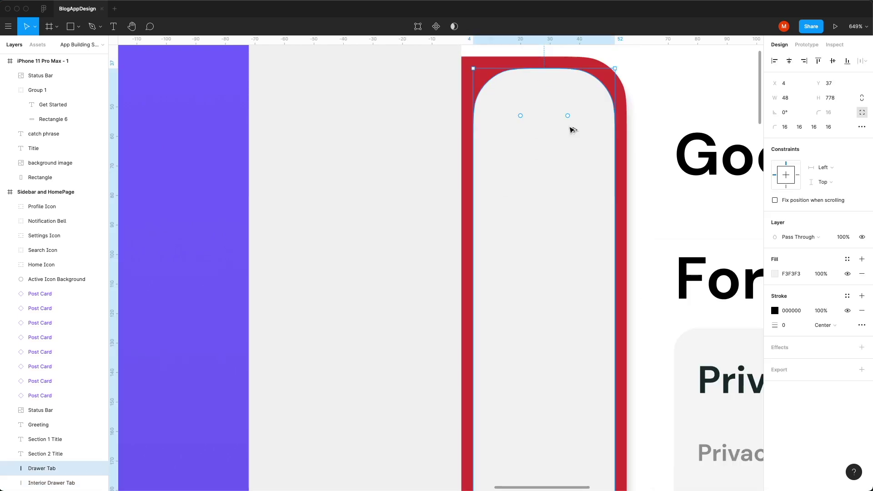
Step: Switch the grey inner Drawer Tab to a single corner radius of 12, then check the red tab's fill
scroll(624, 269, "down", 15)
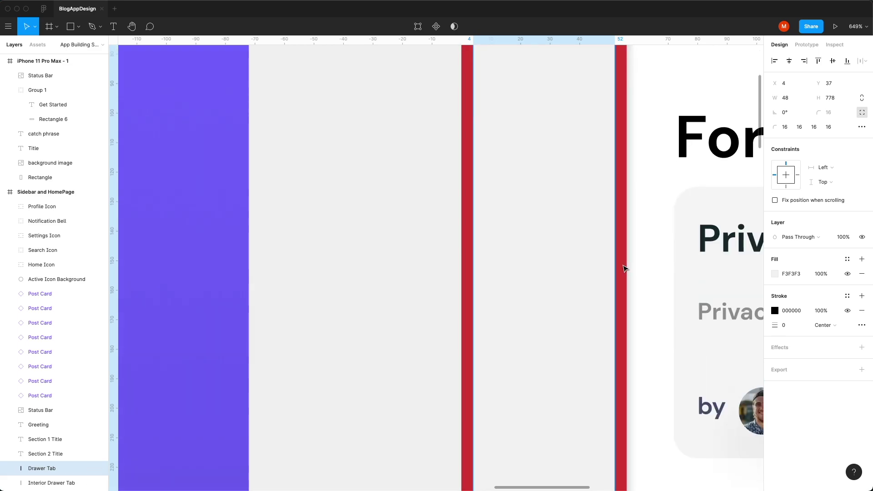
scroll(622, 266, "up", 12)
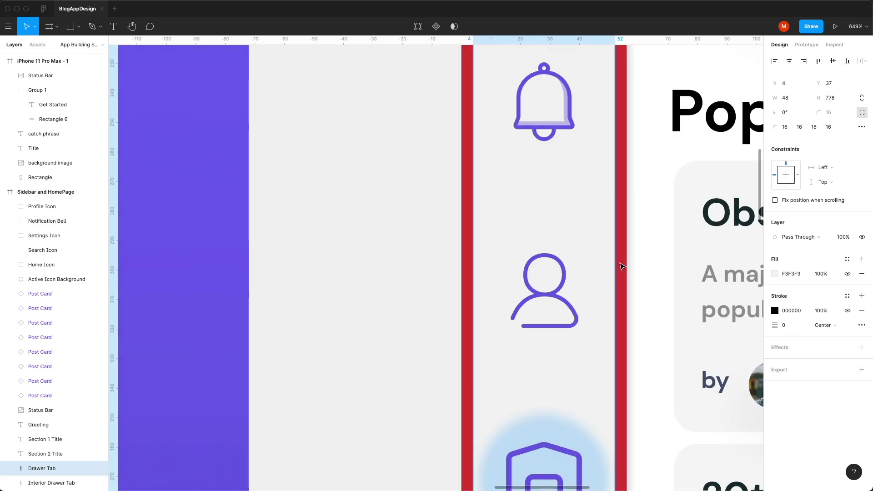
scroll(622, 266, "up", 5)
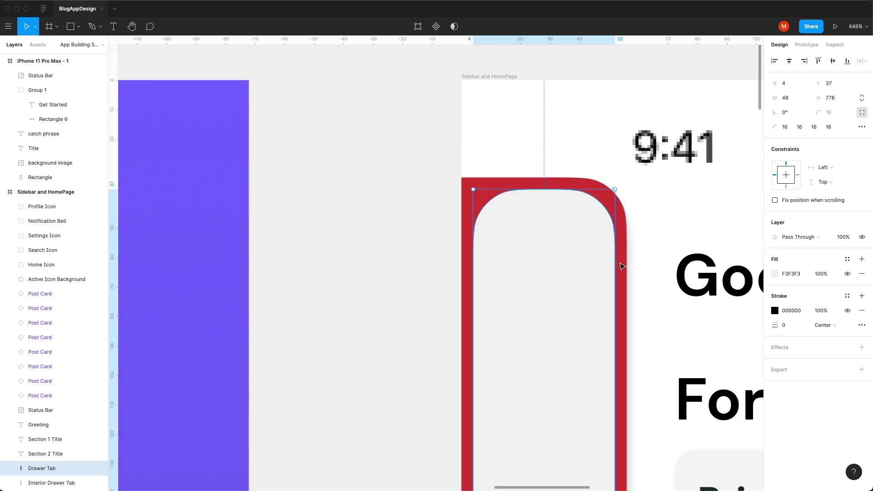
left_click(553, 185)
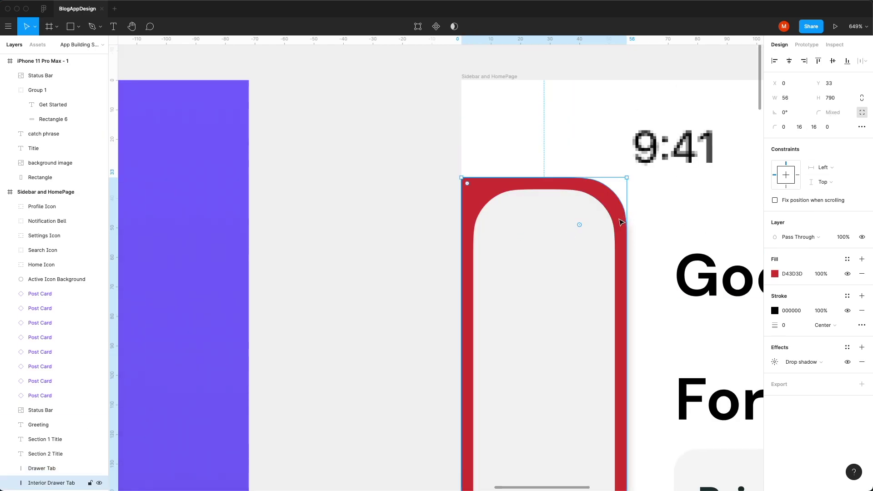
left_click(612, 224)
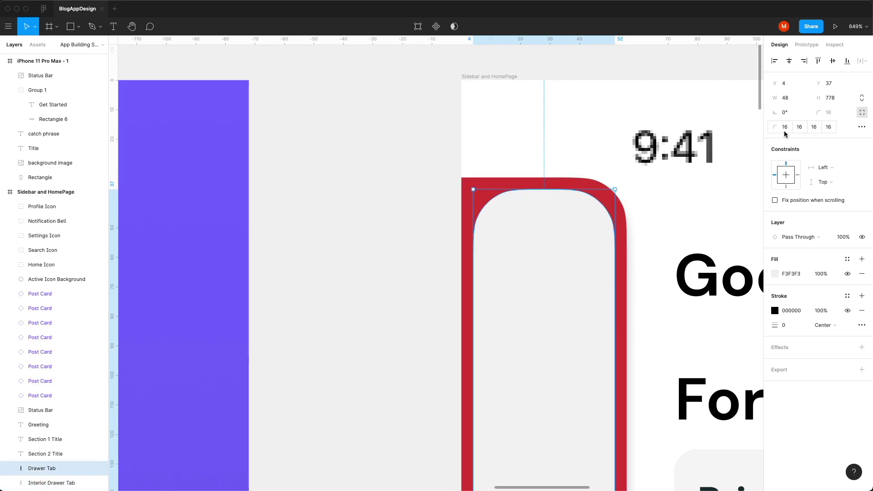
left_click(861, 114)
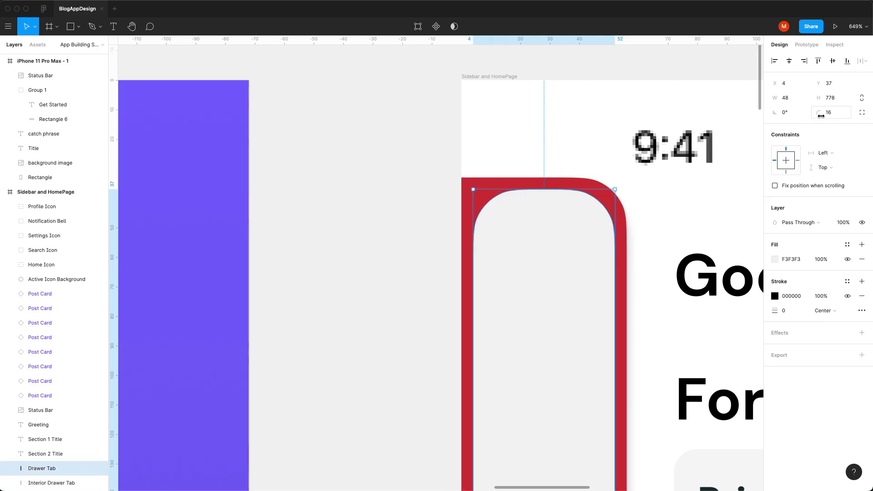
key("Up")
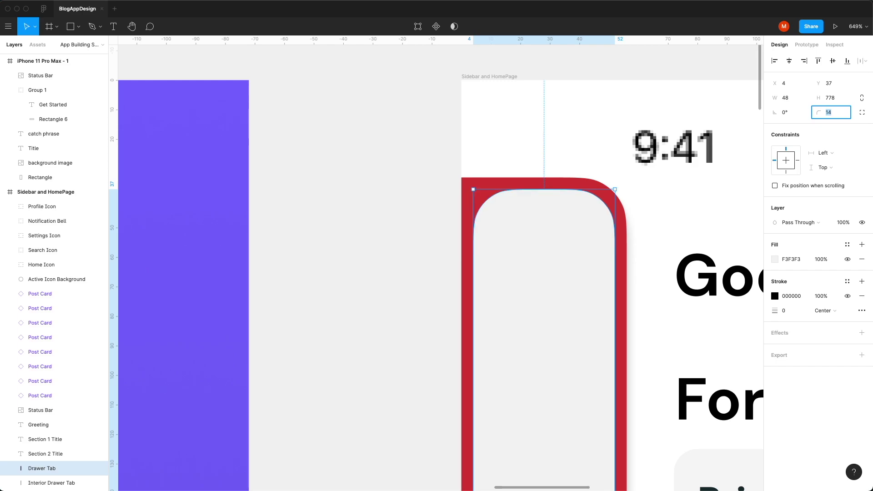
key("Down")
key("Down")
left_click(52, 483)
left_click(775, 270)
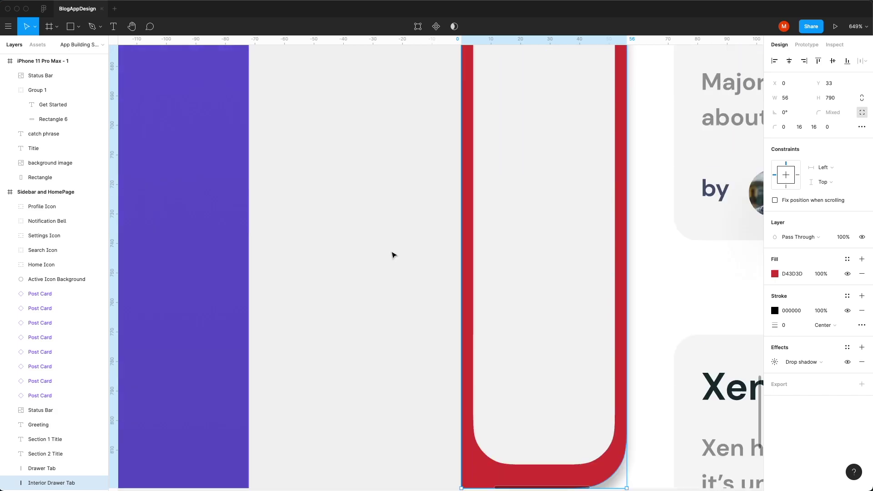
left_click(96, 469)
Step: Zoom in on the home screen sidebar and select the home, search, settings and profile icon shapes in turn
left_click(612, 272)
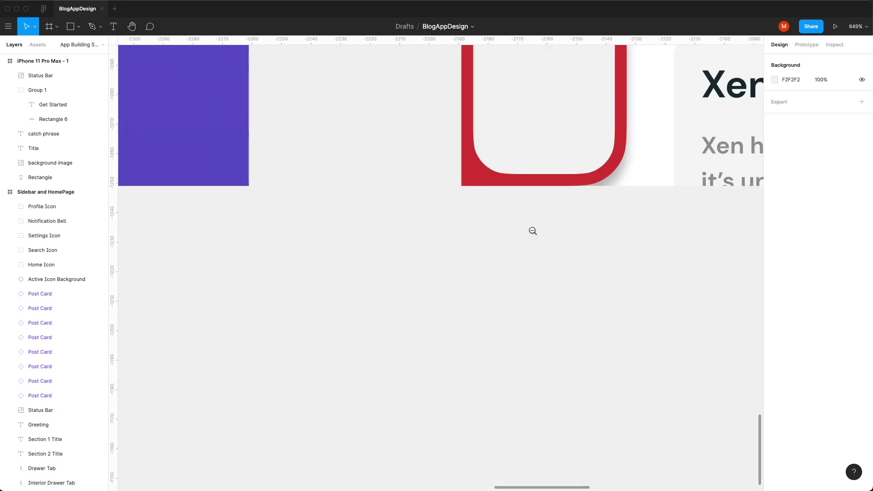
left_click(533, 231, "alt")
left_click(533, 231, "alt")
scroll(526, 239, "up", 5)
left_click(499, 225)
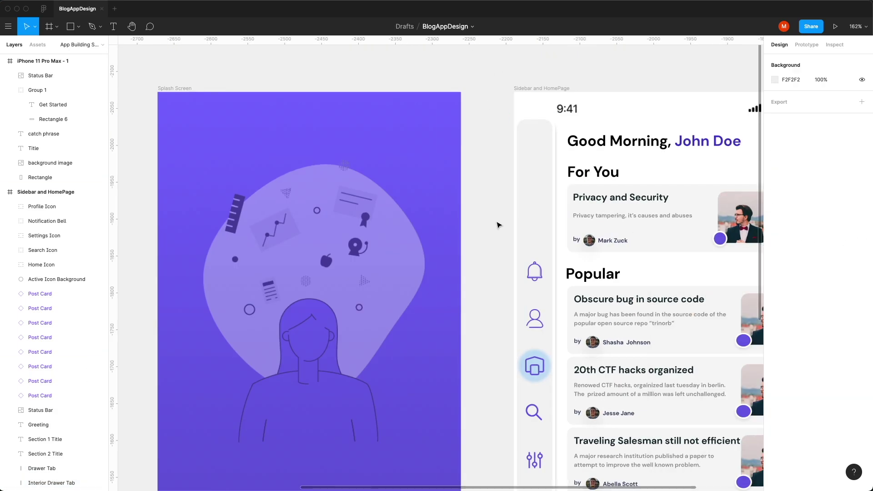
scroll(499, 225, "down", 2)
left_click(544, 341)
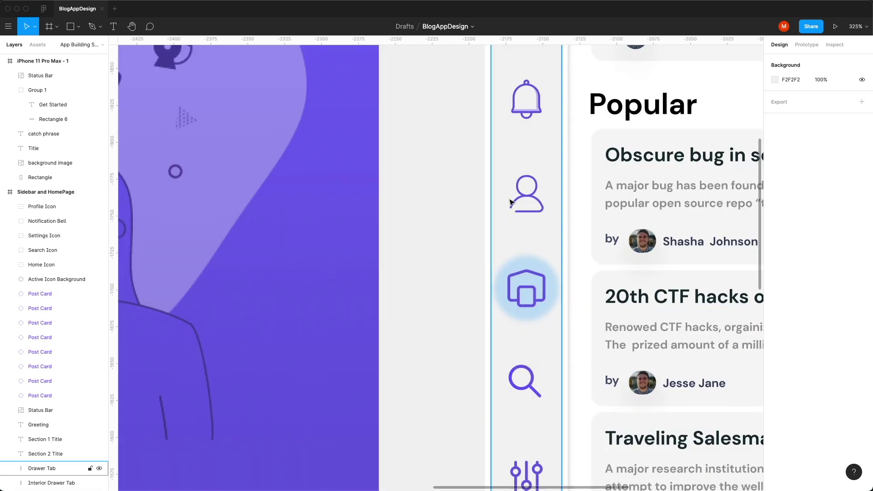
left_click(527, 291, "super")
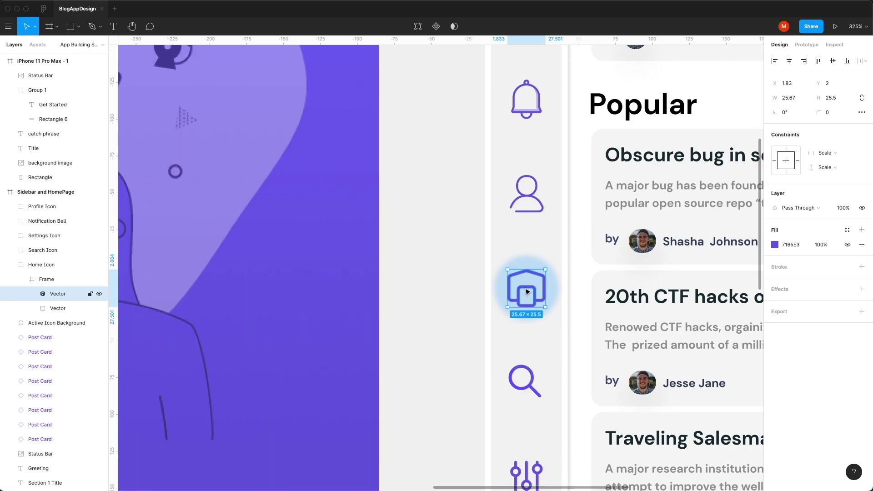
left_click(527, 392, "super")
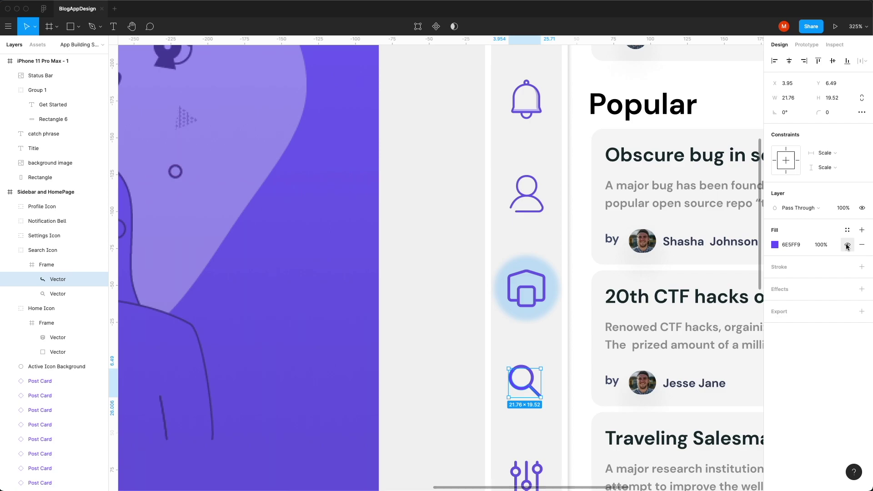
left_click(518, 468, "super")
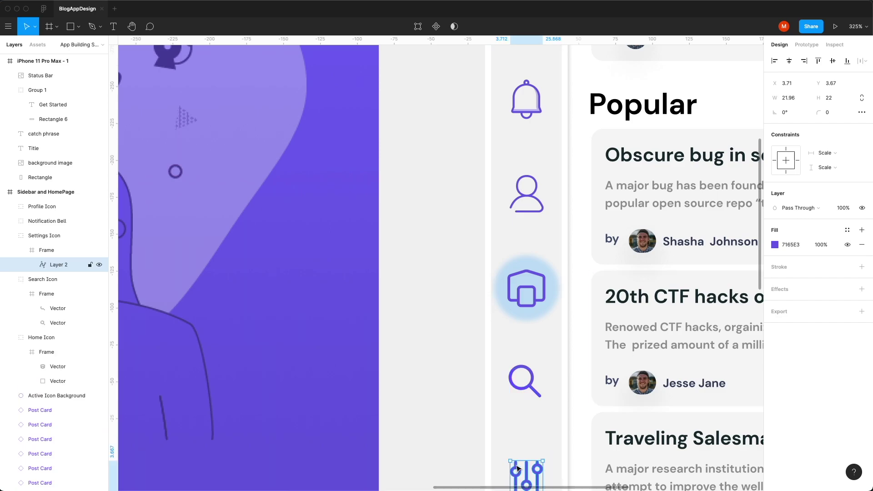
left_click(537, 210, "super")
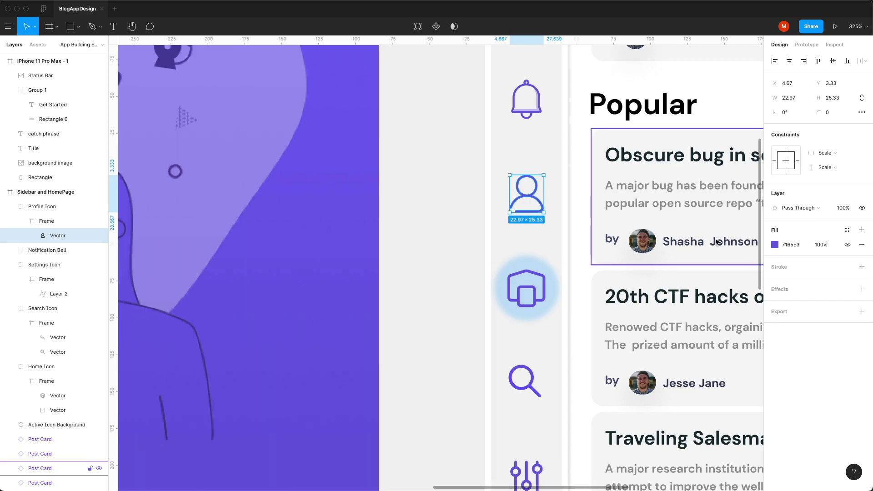
Step: Give the profile icon a 7165E3 stroke, 0.5 wide, positioned Center
left_click(860, 268)
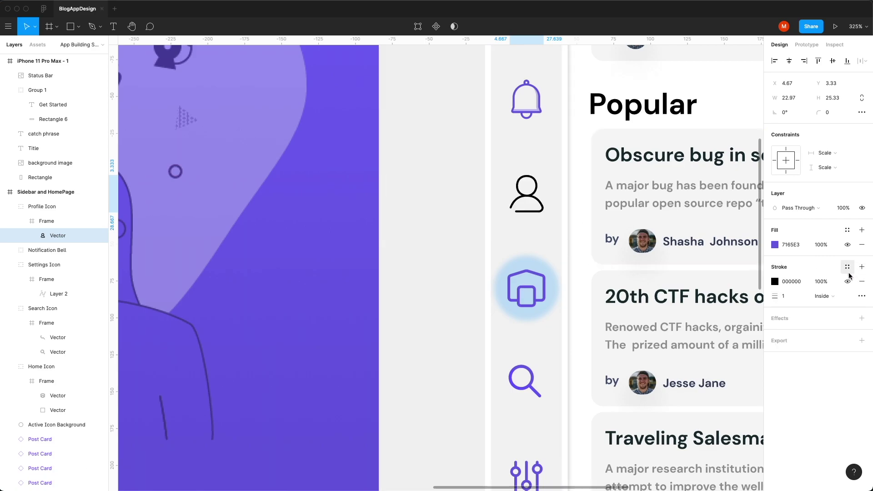
left_click(825, 298)
left_click(828, 306)
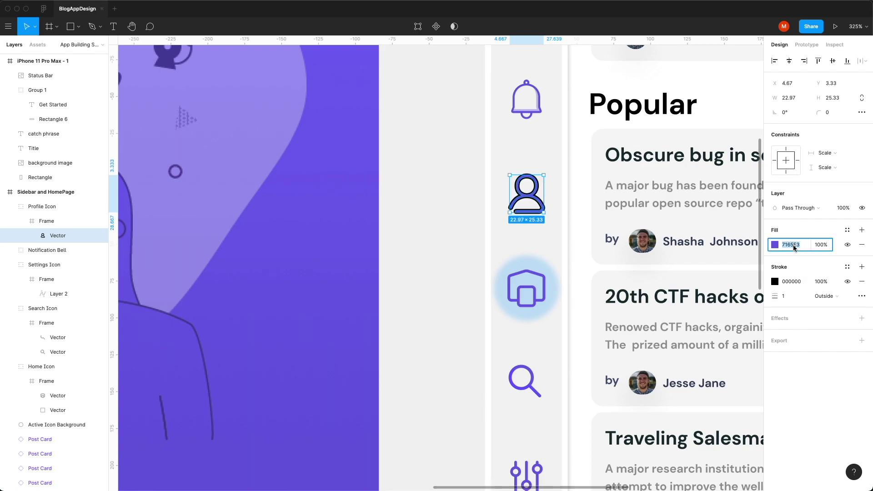
type("7165E3")
key("Return")
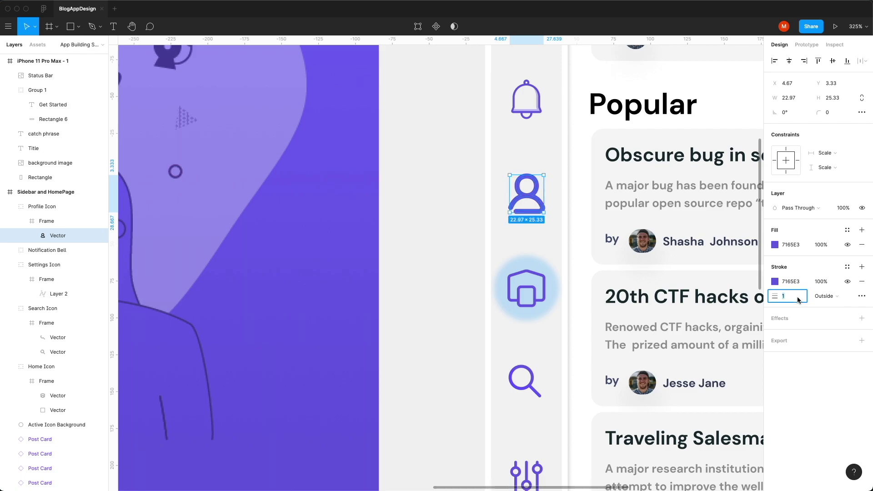
key("Return")
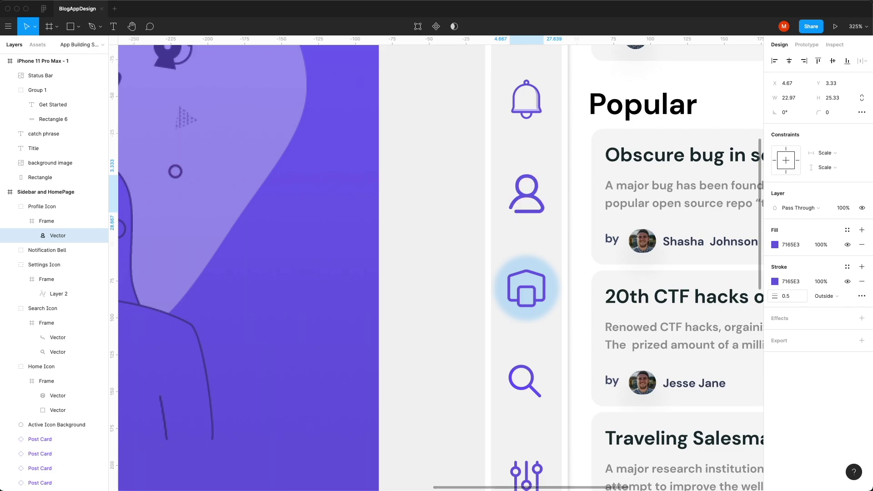
left_click(832, 301)
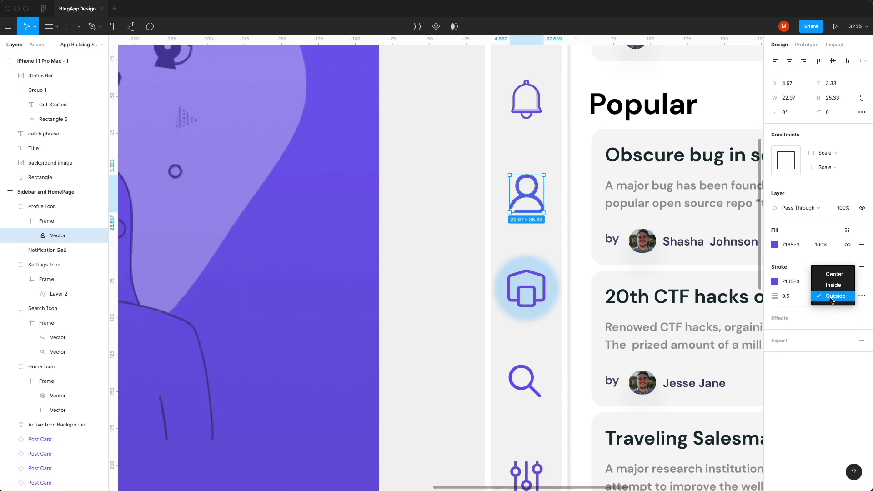
left_click(833, 274)
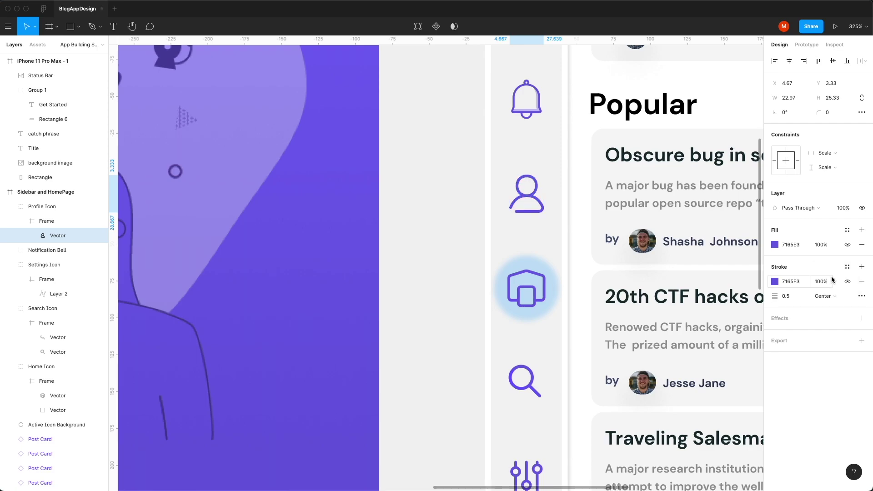
left_click(451, 295)
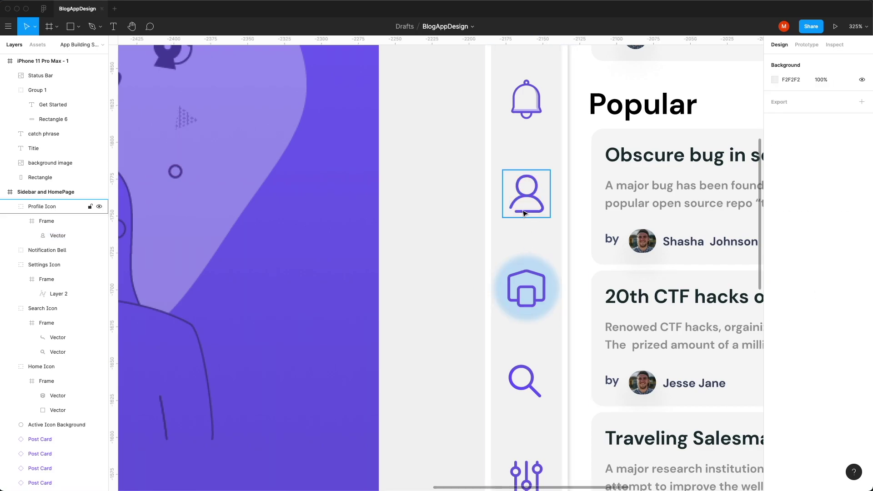
Step: Delete the bell's small extra vector and select the two remaining bell vectors
left_click(524, 115, "super")
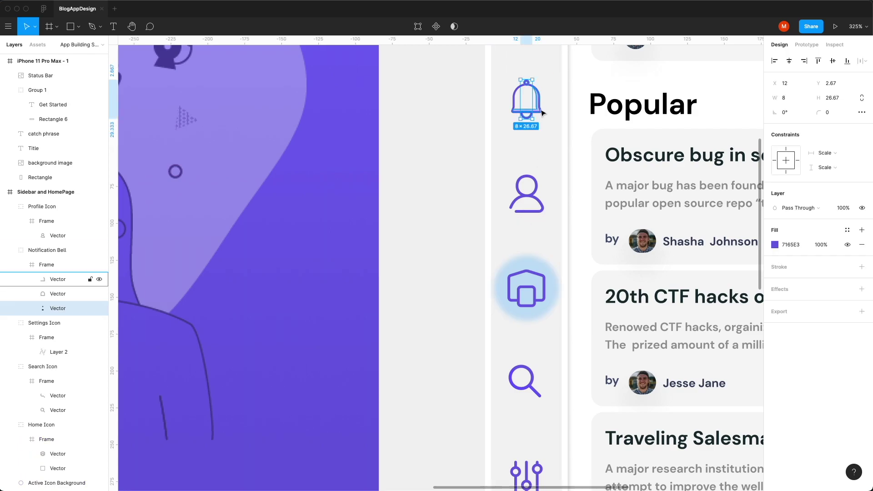
key("Delete")
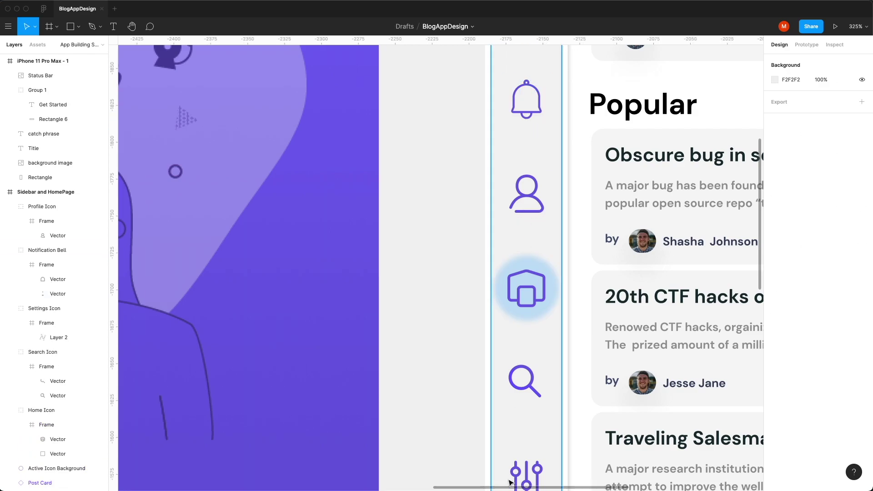
left_click(57, 279)
left_click(58, 294, "shift")
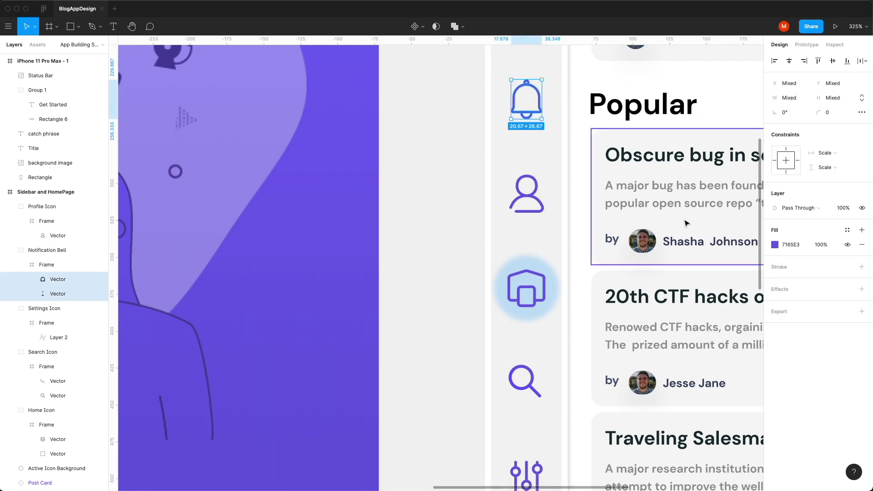
Step: Give the bell vectors a 7165E3 stroke, 0.5 wide, kept Inside the outline
left_click(862, 268)
left_click(774, 244)
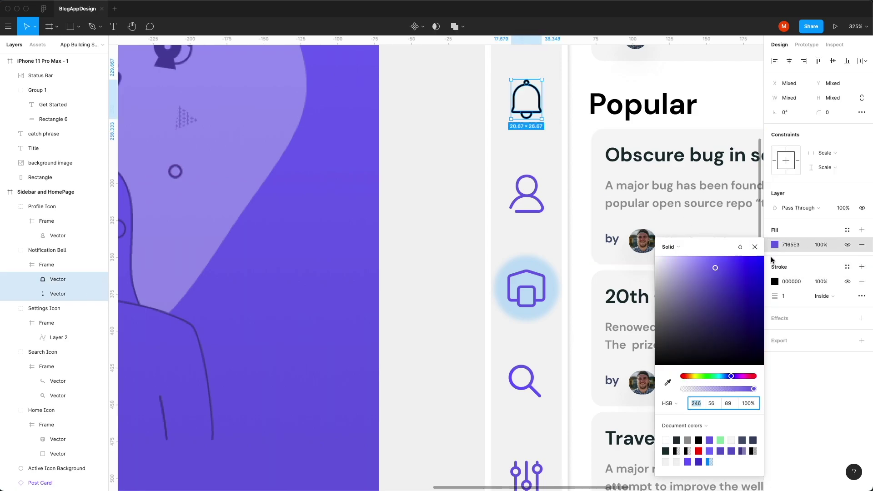
left_click(791, 246)
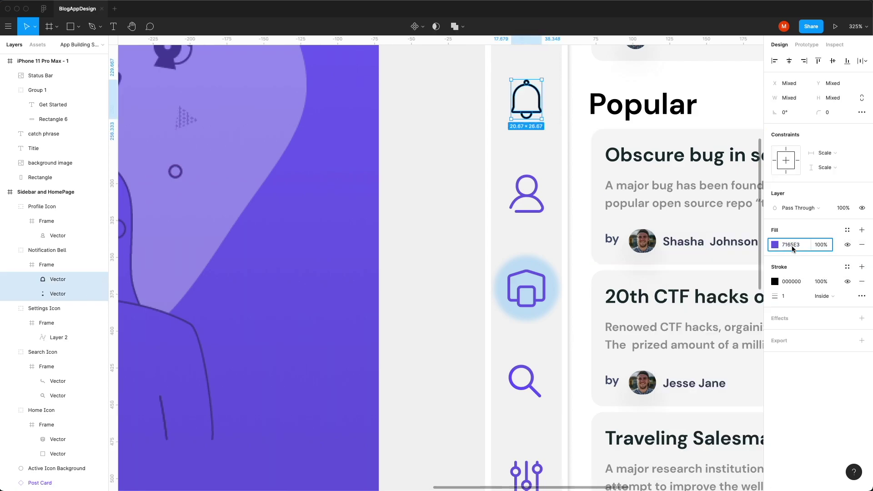
left_click(787, 296)
type("0.5")
key("Return")
left_click(828, 296)
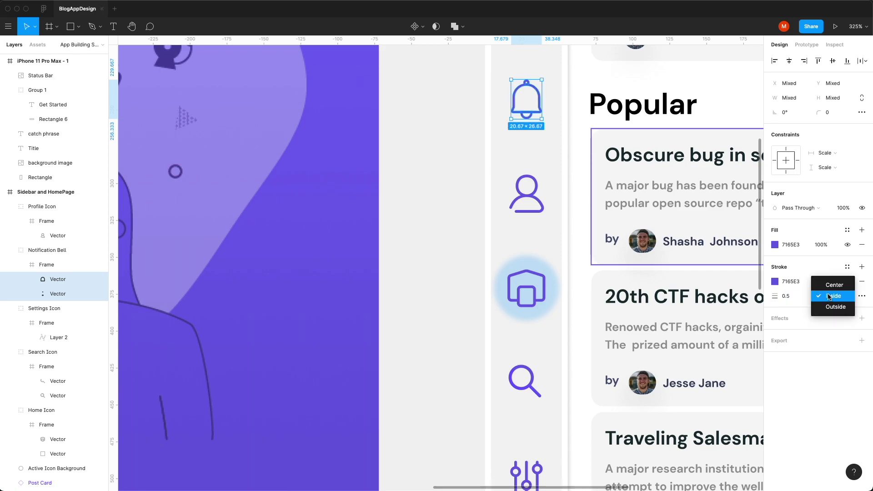
left_click(829, 296)
Step: Select the active icon's glowing background, then the splash screen's purple background rectangle
scroll(564, 262, "down", 3)
left_click(545, 290)
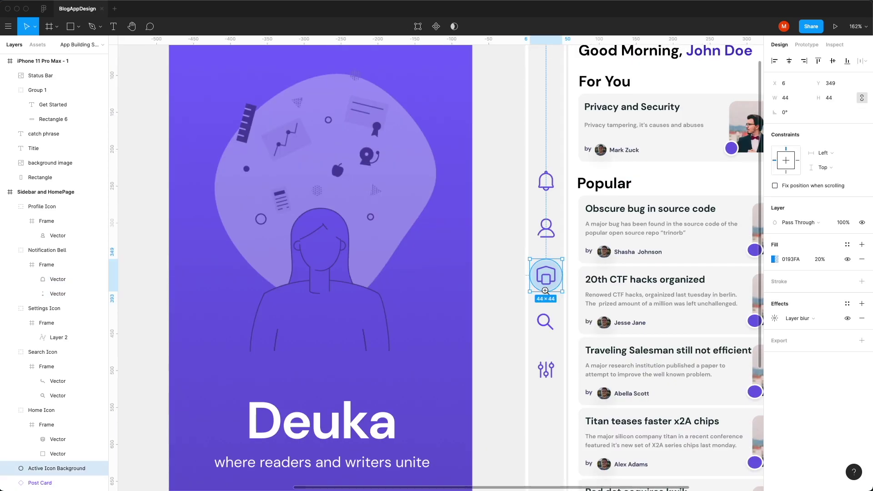
scroll(546, 290, "up", 3)
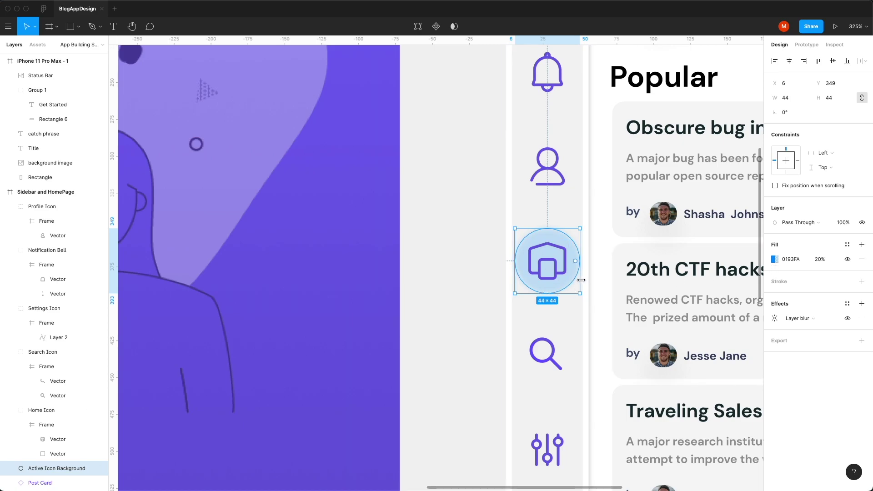
left_click(391, 326)
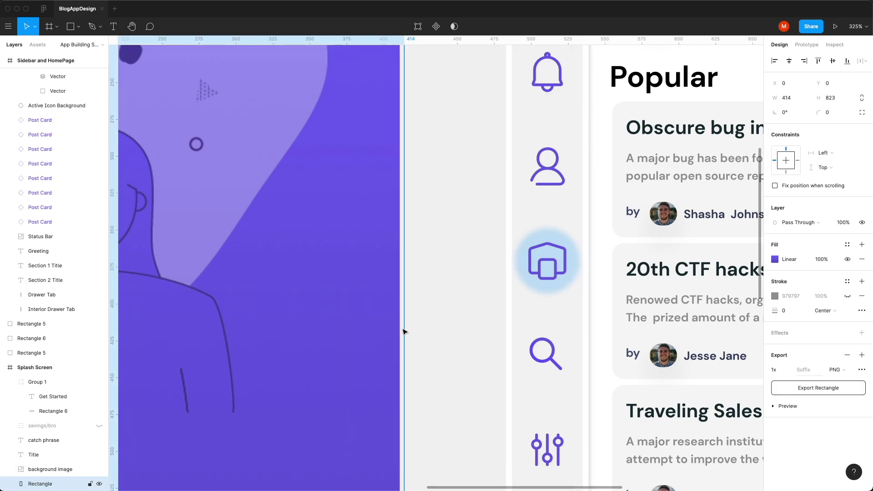
Step: Draw a 48×70 rectangle over the home icon and paste the splash background's gradient properties onto it
right_click(381, 319)
mouse_move(436, 478)
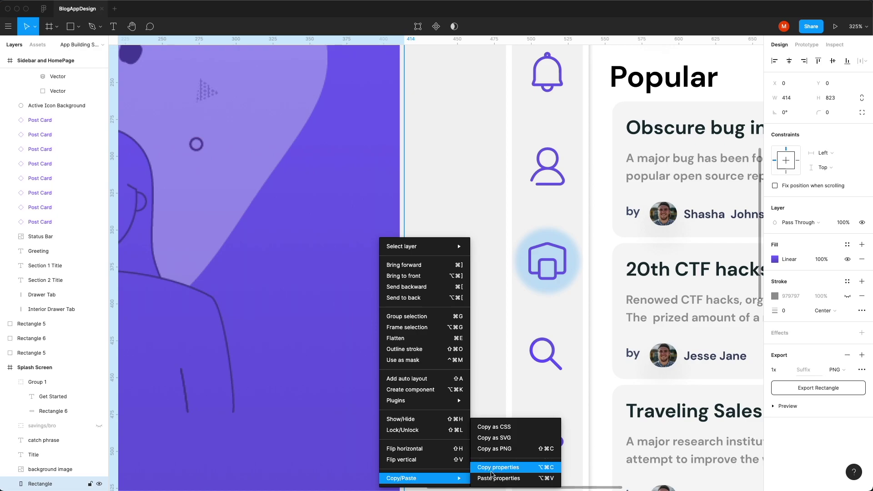
left_click(491, 472)
left_click(556, 323)
key("r")
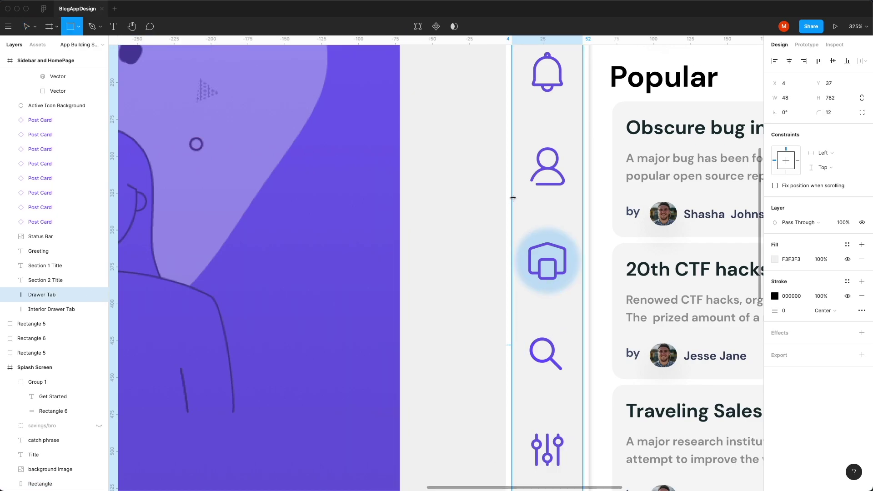
left_click_drag(512, 211, 582, 315)
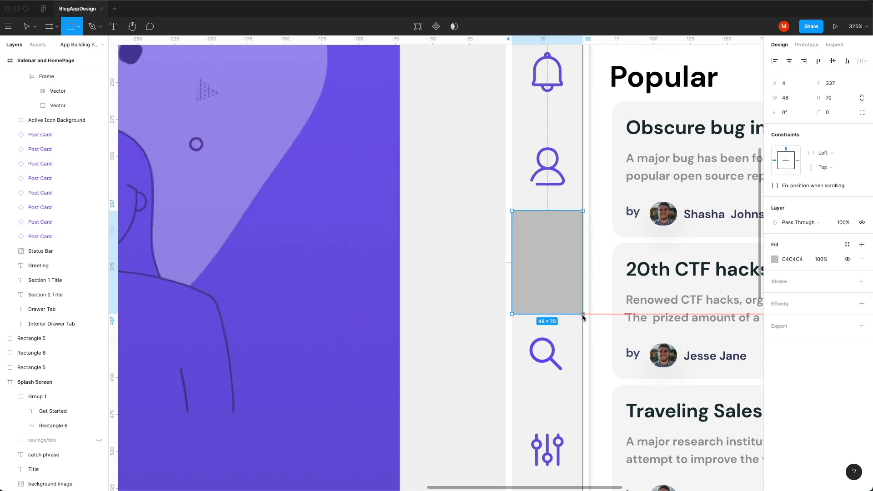
right_click(554, 228)
mouse_move(605, 466)
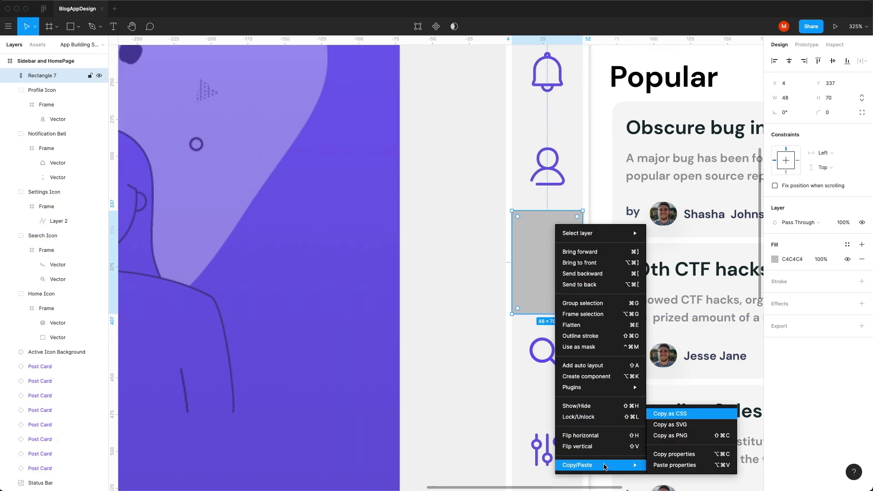
left_click(668, 465)
Step: Send the gradient rectangle behind the white home icon and zoom in on it
key("ctrl+z")
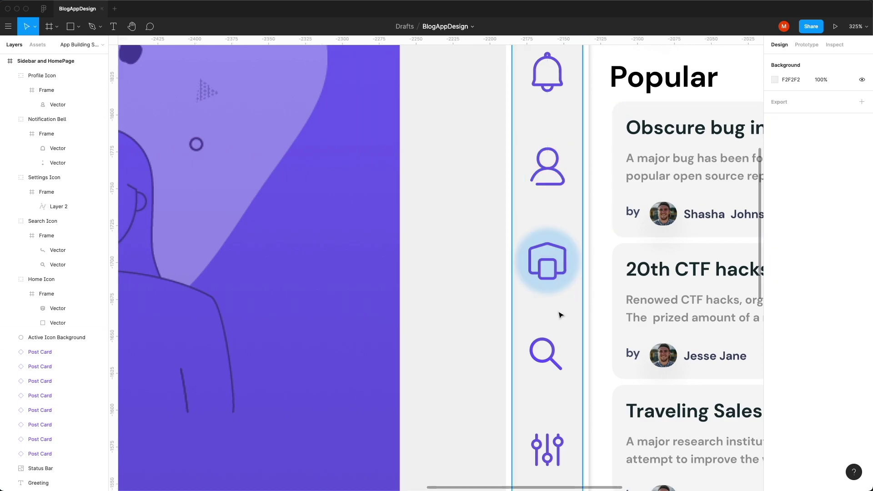
key("ctrl+shift+z")
key("ctrl+[")
left_click(559, 288, "ctrl")
left_click(577, 246)
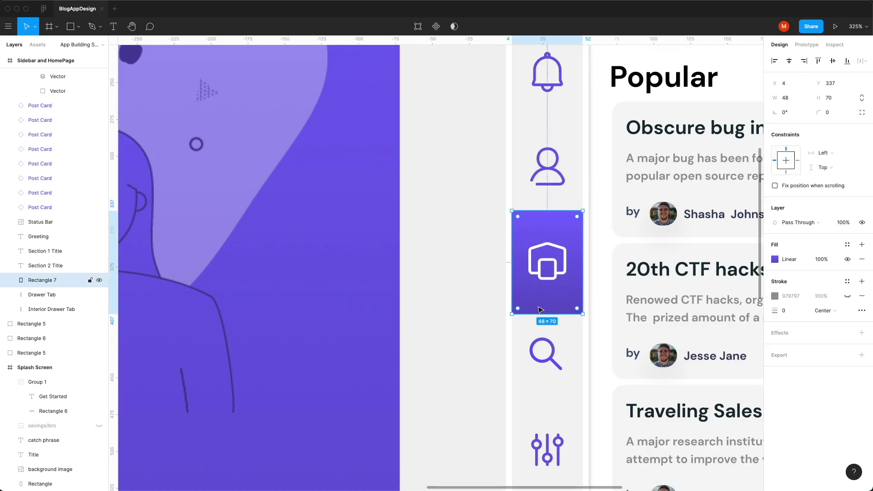
key("shift+1")
key("shift+2")
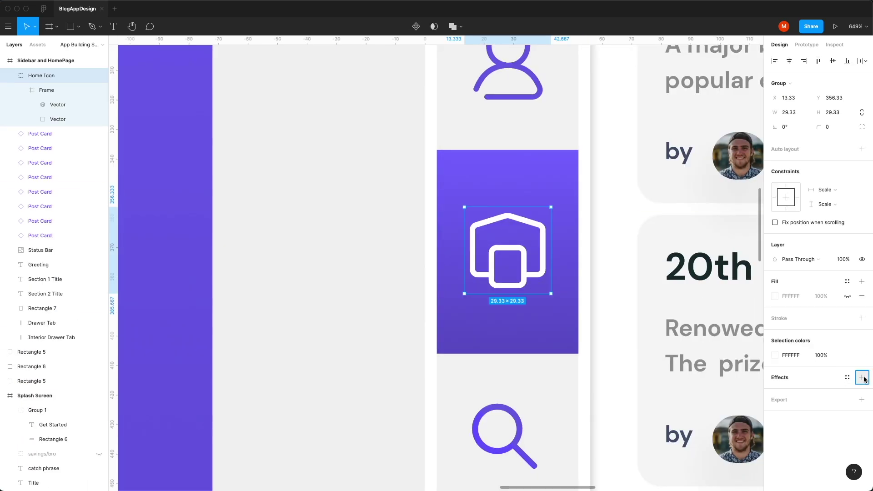
Step: Add a 4B3ECC drop shadow to the white home icon
left_click(861, 378)
left_click(774, 391)
left_click(665, 444)
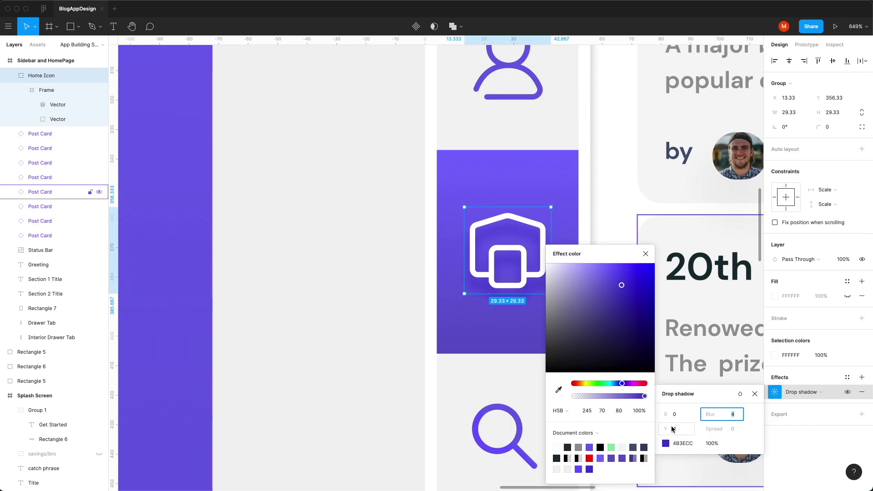
left_click(362, 345)
key("minus")
key("minus")
scroll(362, 344, "up", 4)
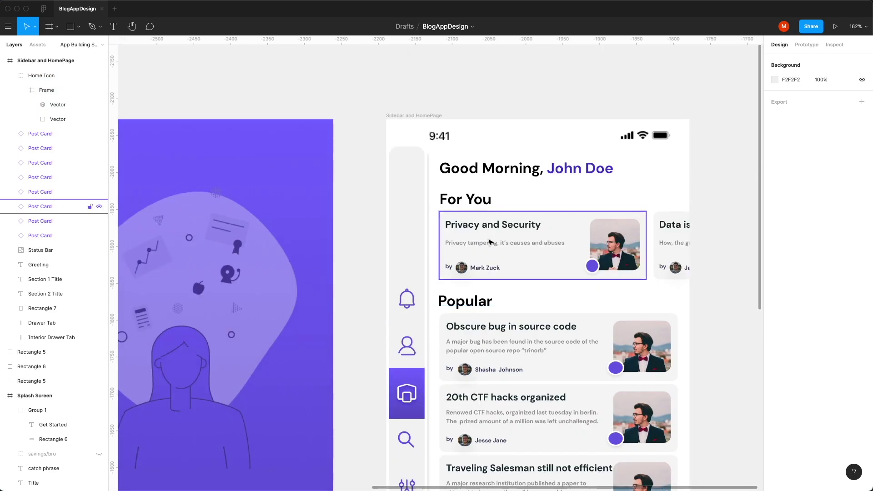
Step: Left-align the Good Morning greeting, set its font size to 24, and nudge it down one pixel
left_click(495, 171)
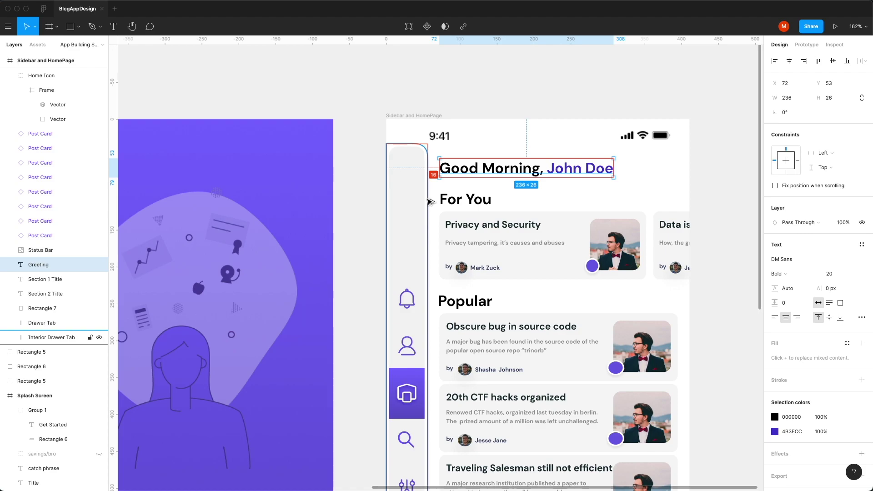
left_click(457, 204)
scroll(457, 205, "down", 5)
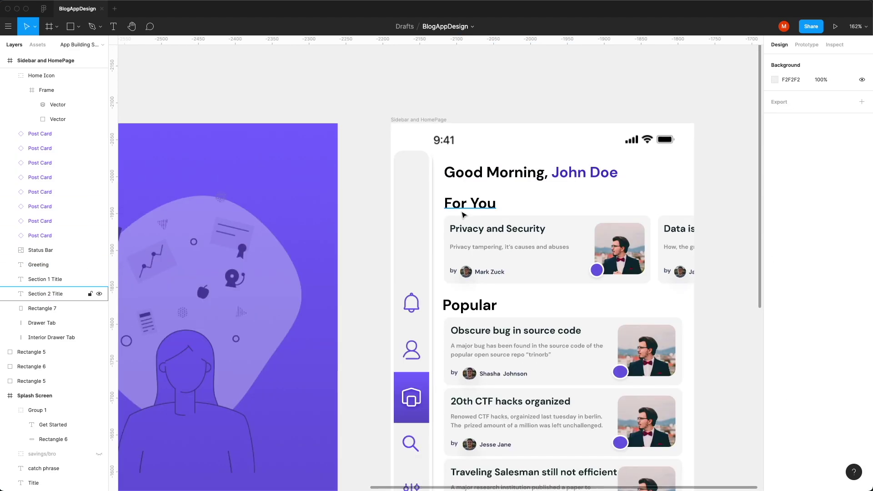
left_click(463, 206)
left_click(470, 305, "shift")
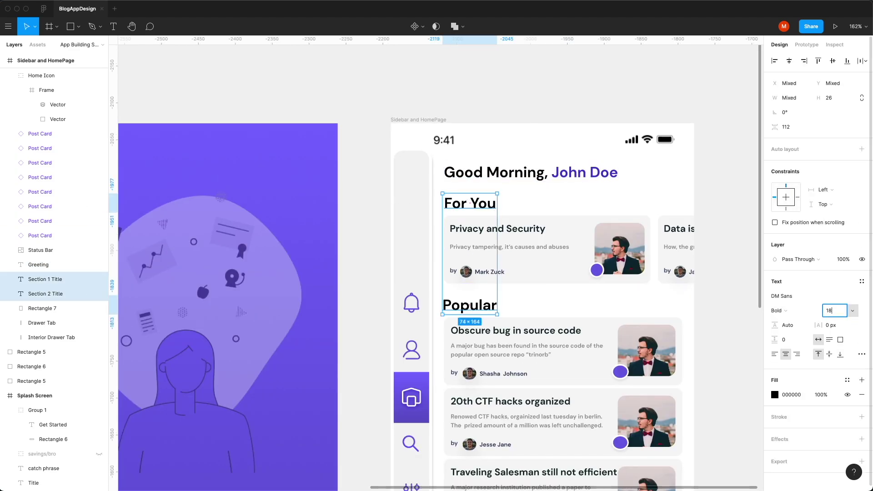
left_click(552, 174)
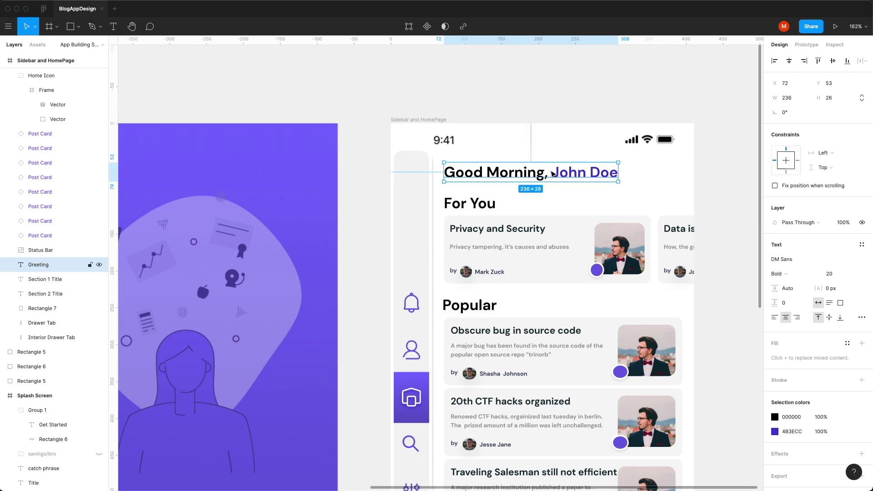
left_click(774, 317)
left_click(829, 274)
type("24")
key("Return")
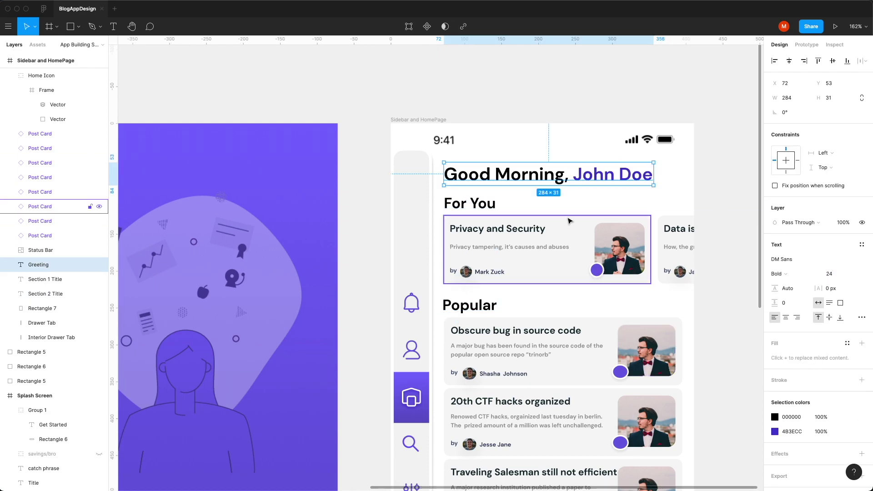
key("Down")
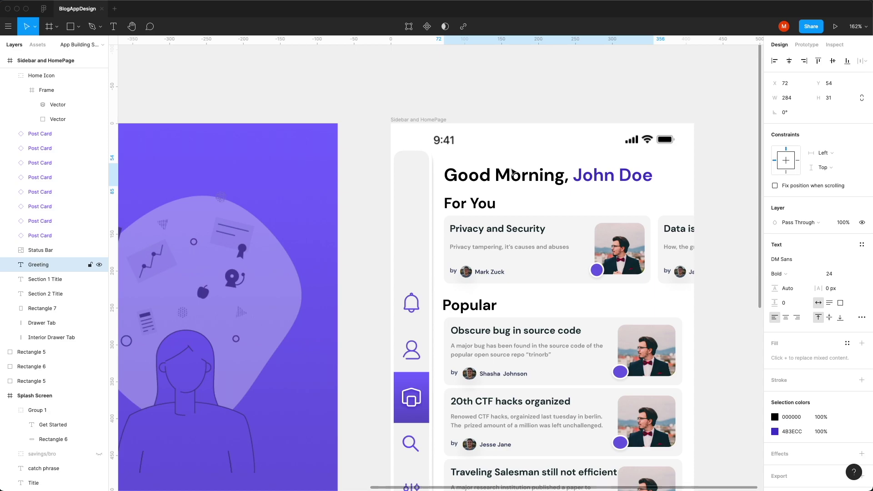
left_click(712, 326)
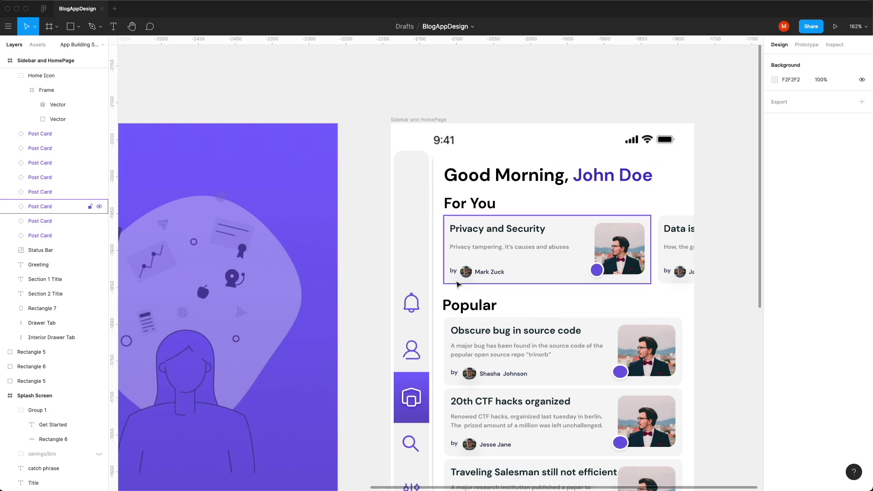
Step: Set the Privacy and Security card title to size 16 and its description to 12
double_click(474, 235)
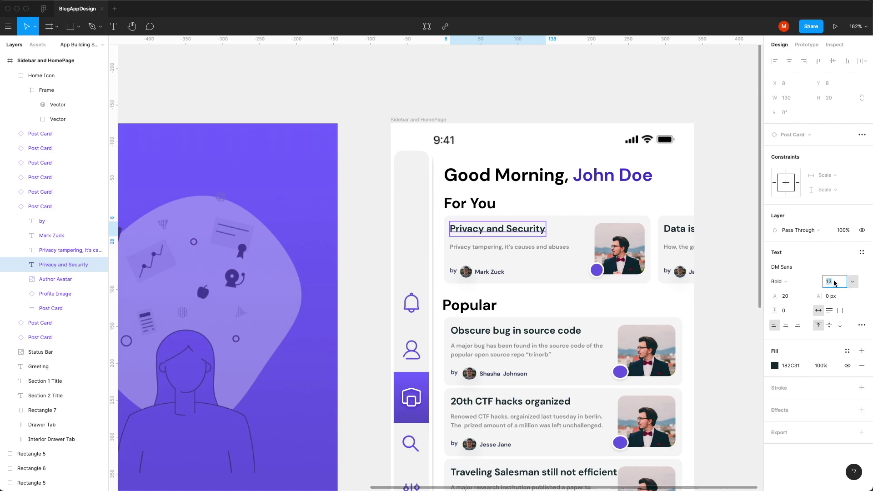
type("16")
key("Return")
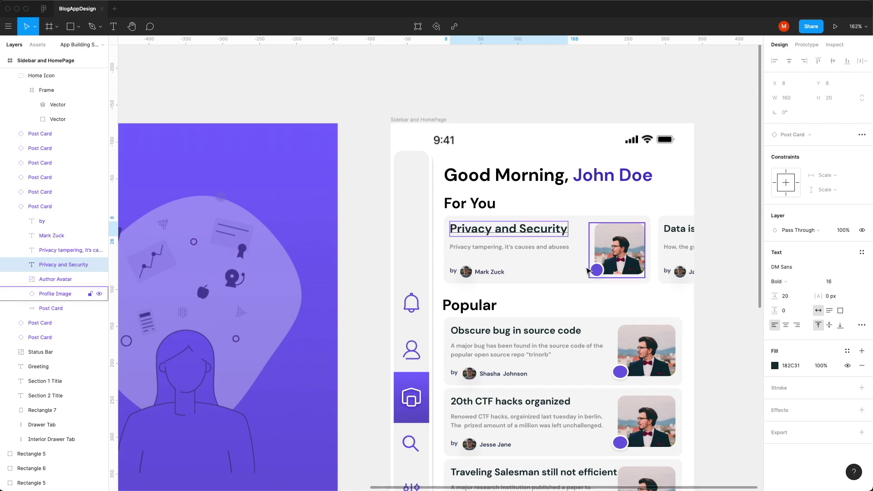
left_click(539, 251)
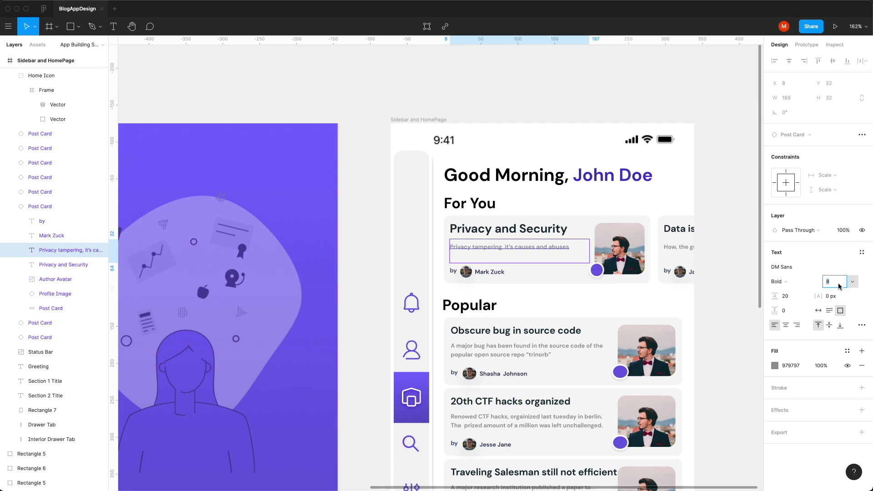
type("12")
key("Return")
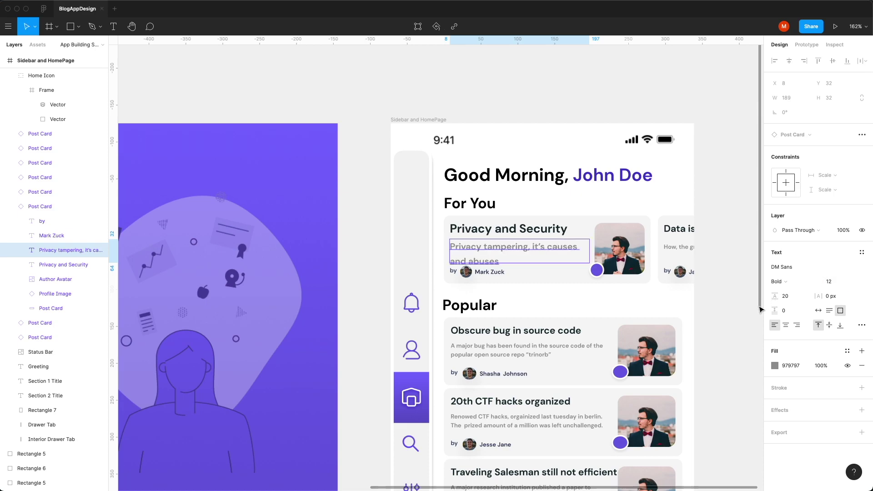
left_click(720, 311)
scroll(720, 314, "down", 5)
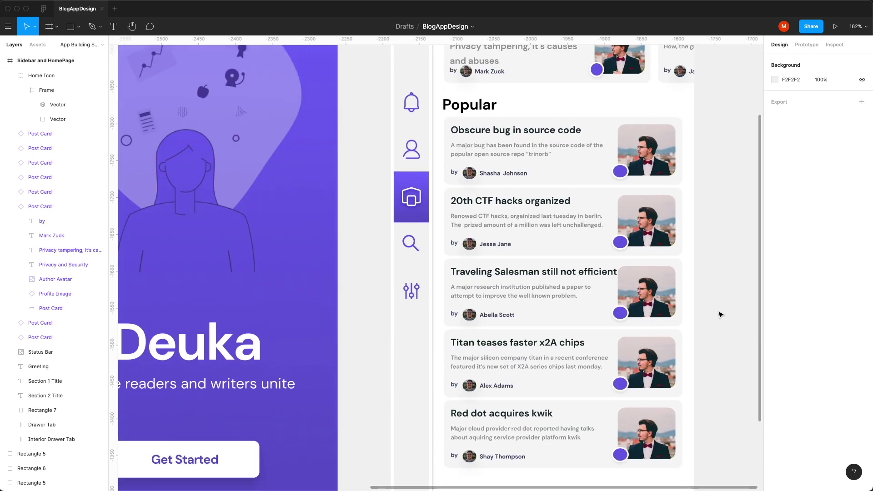
Step: Delete the five lower Popular cards: Xen accused, Red dot, Titan, Traveling Salesman and 20th CTF
scroll(720, 314, "down", 3)
left_click(625, 384)
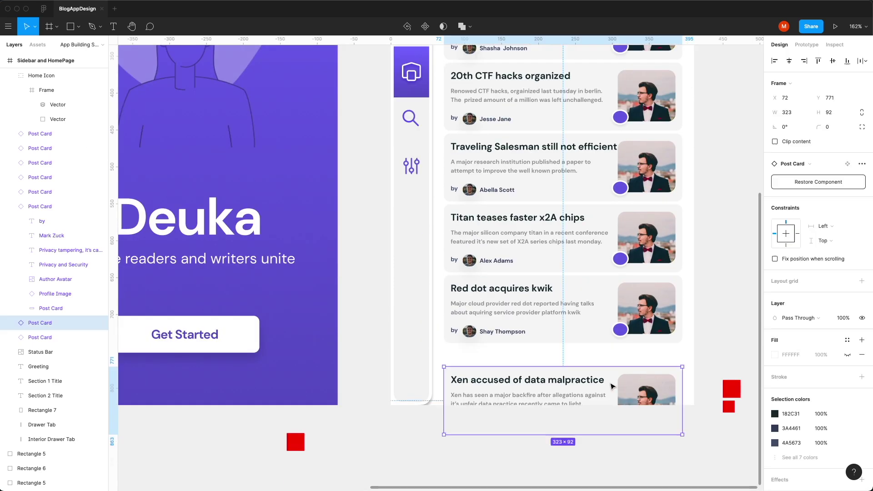
left_click(586, 316, "shift")
left_click(571, 246, "shift")
left_click(555, 182, "shift")
left_click(532, 94, "shift")
scroll(559, 230, "up", 4)
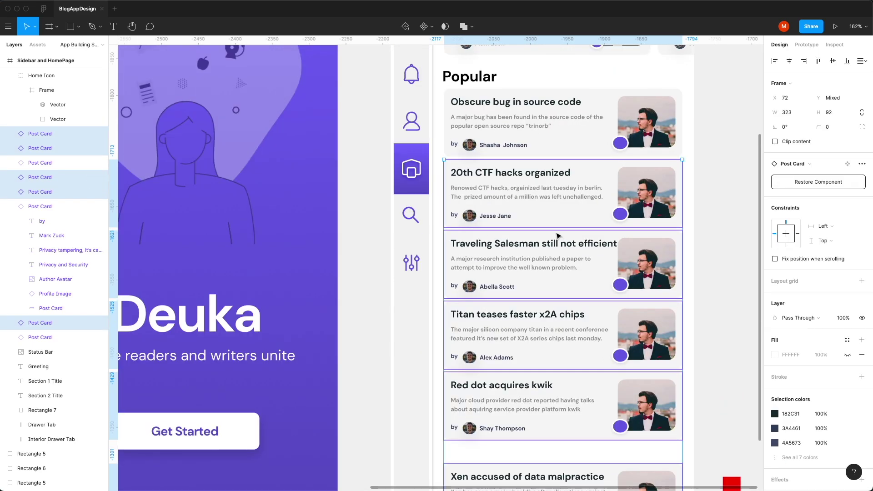
key("Delete")
Step: Move the Popular title and the remaining Obscure bug card further down
scroll(555, 238, "up", 2)
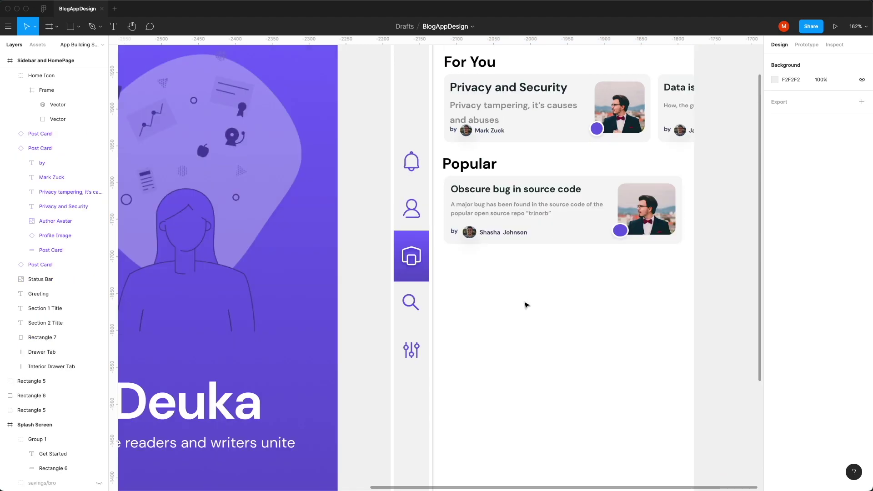
scroll(527, 309, "up", 2)
scroll(529, 312, "up", 1)
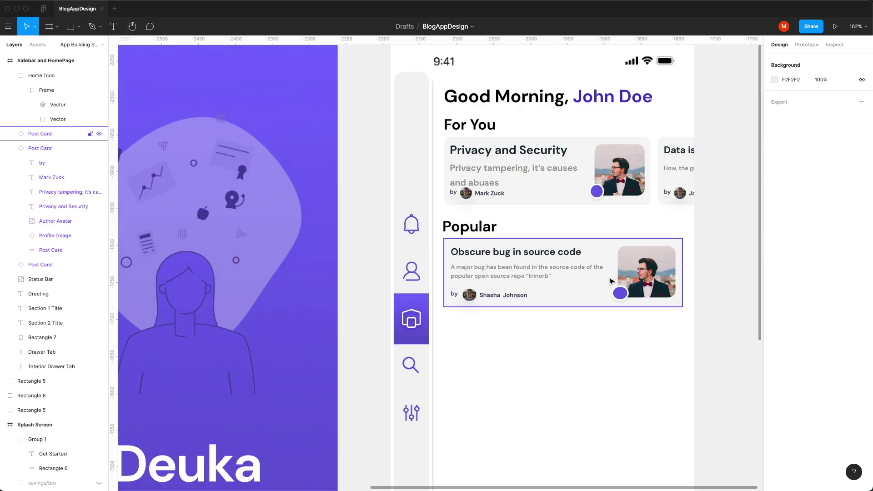
left_click(454, 227)
left_click(512, 271, "shift")
left_click_drag(513, 271, 517, 307)
left_click(731, 252)
Step: Select the photo rectangle inside the Privacy and Security card's profile image
left_click(594, 204)
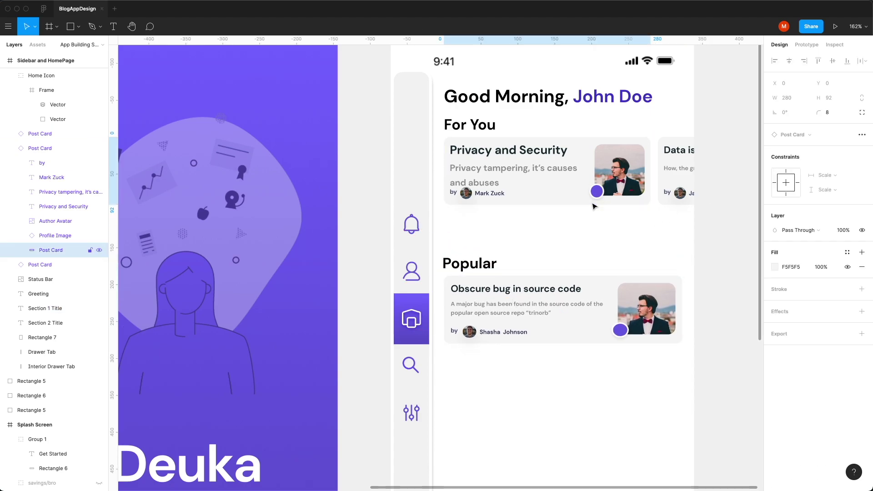
left_click(635, 223)
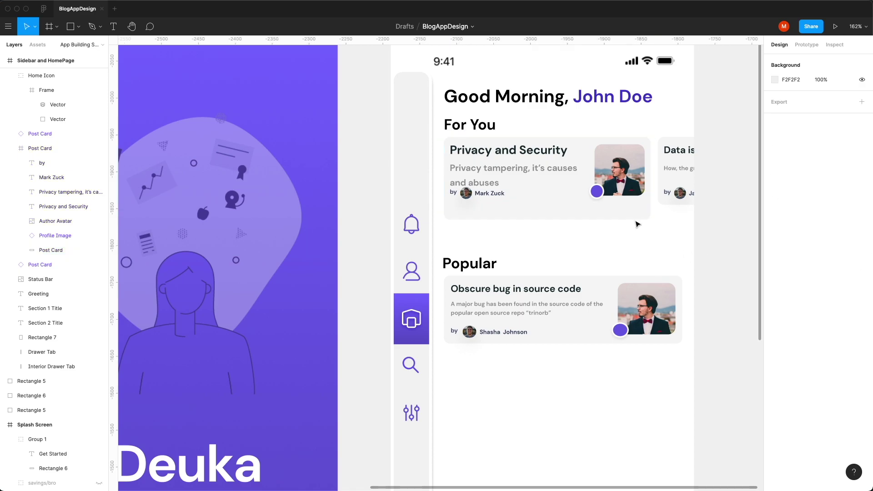
scroll(604, 176, "up", 5)
left_click(615, 164, "super")
scroll(689, 107, "up", 5)
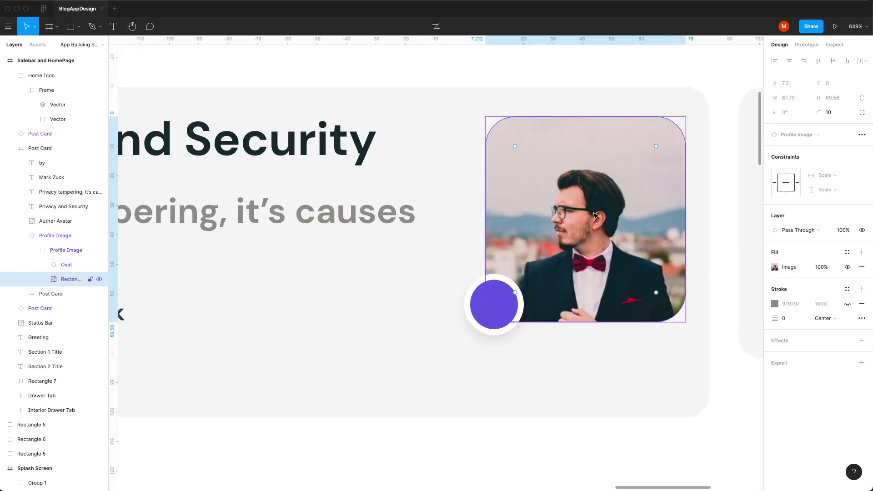
Step: Detach the profile image and resize the photo to 68×96 with corner radius 4
right_click(81, 253)
left_click(113, 370)
left_click(70, 279)
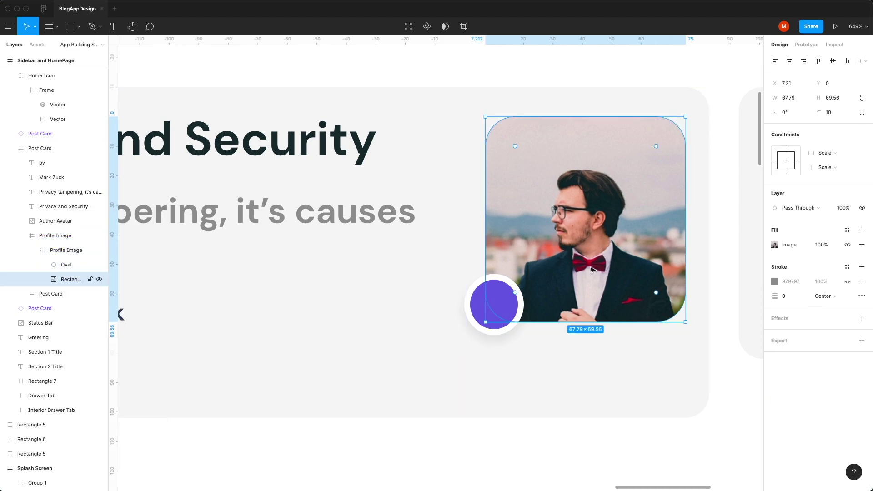
left_click_drag(591, 276, 591, 270)
left_click(830, 112)
type("9")
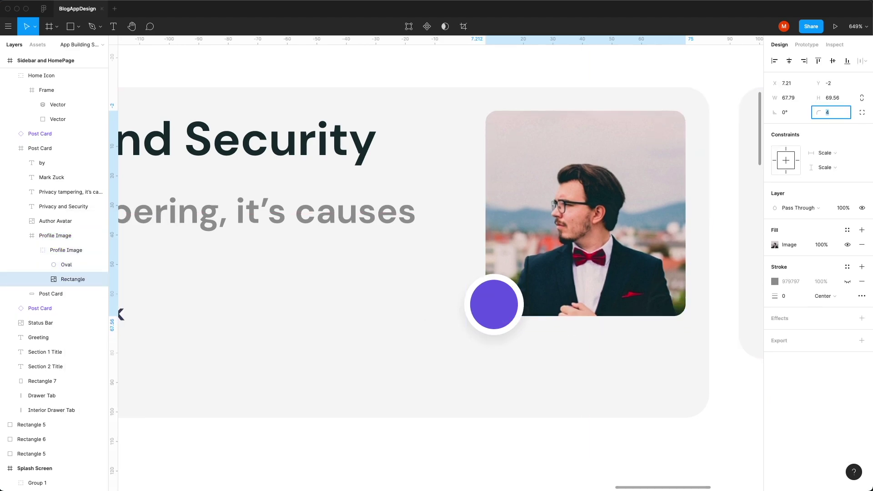
key("Escape")
key("super+z")
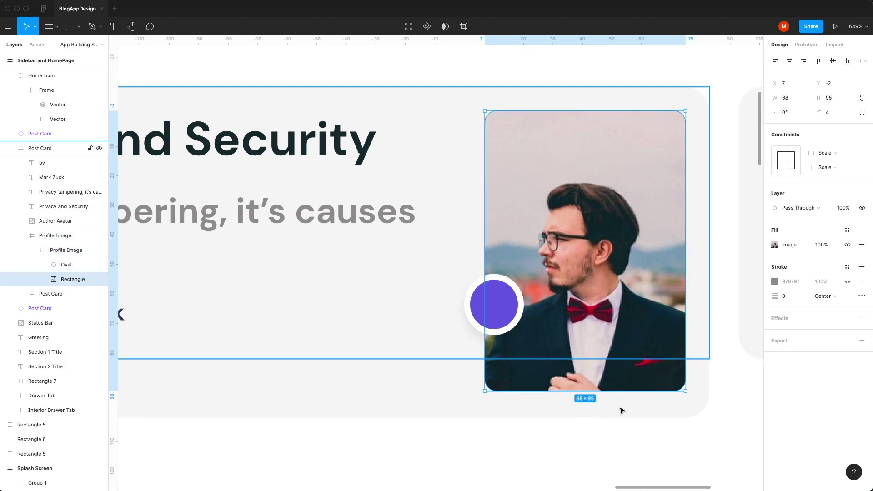
key("super+z")
key("super+z")
key("super+z")
key("super+z")
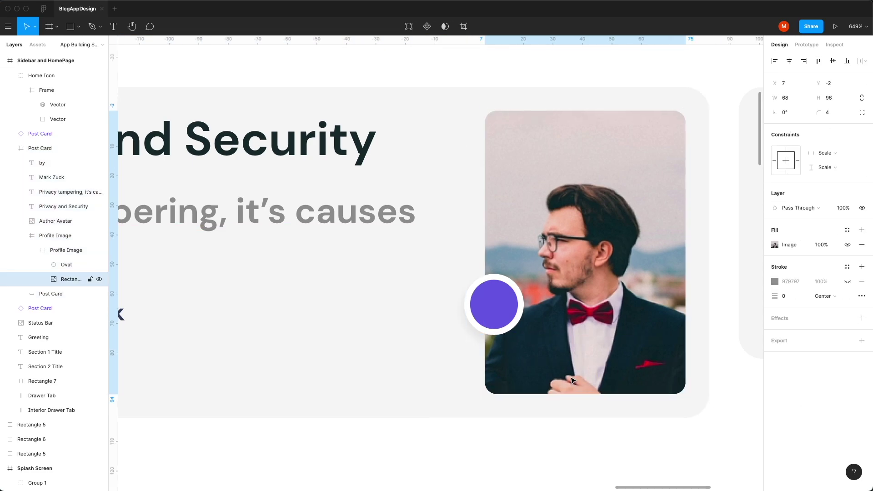
Step: Move the purple badge to the photo's top-right corner
left_click_drag(483, 315, 485, 382)
key("super+z")
key("super+z")
key("super+z")
key("super+minus")
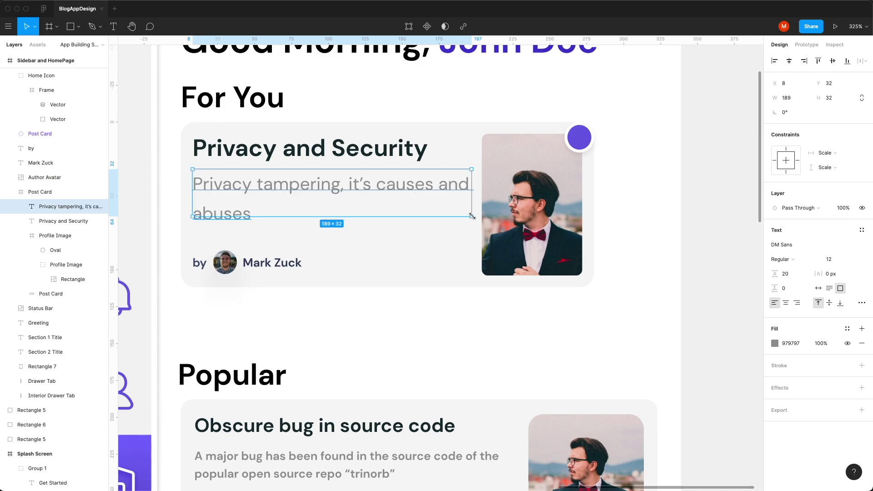
Step: Narrow the description text box and set its line height to 16
left_click_drag(472, 217, 451, 229)
left_click(785, 273)
type("16")
key("Return")
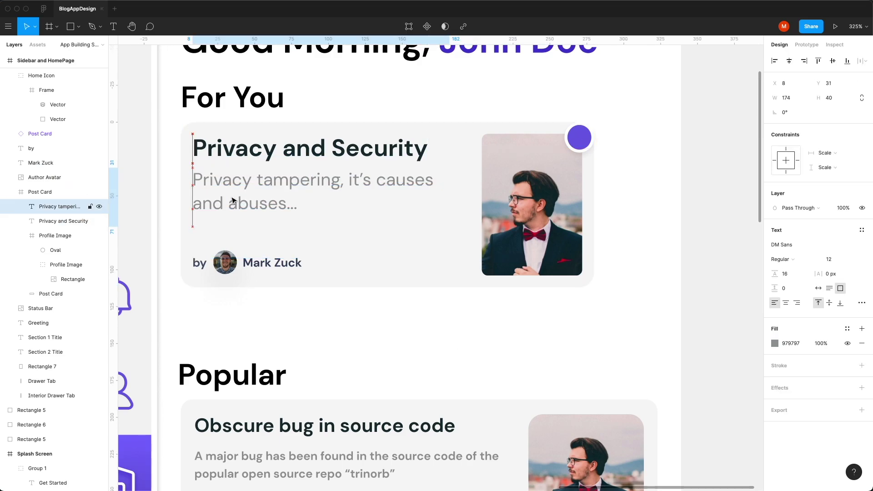
left_click_drag(292, 197, 298, 202)
Step: Make the byline text font size 10 at 50% opacity
left_click(318, 148)
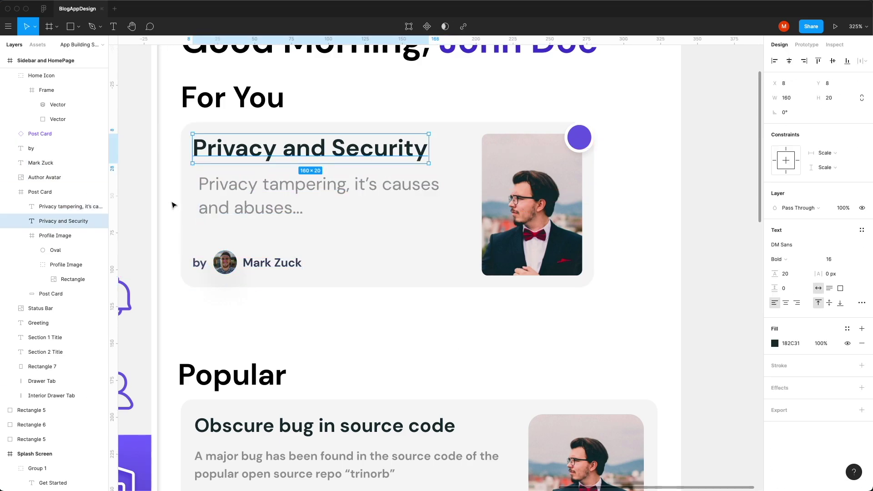
left_click(199, 262)
left_click(272, 262, "shift")
key("super+minus")
left_click(830, 310)
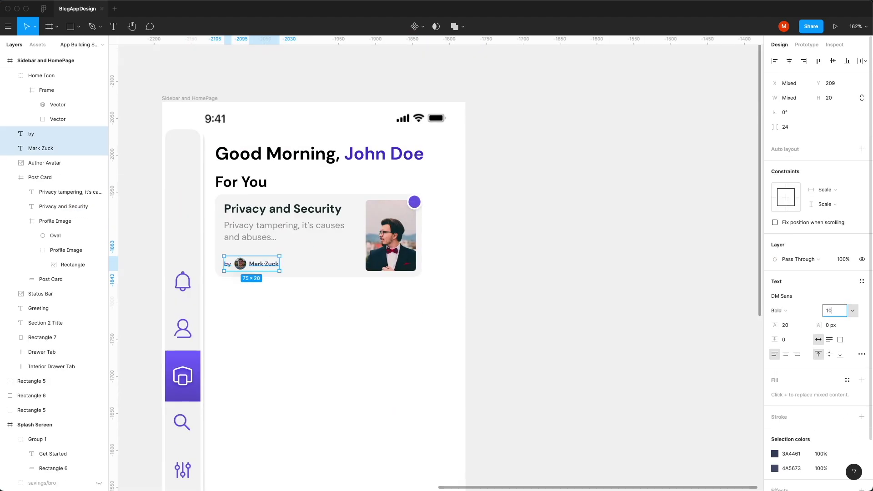
key("Return")
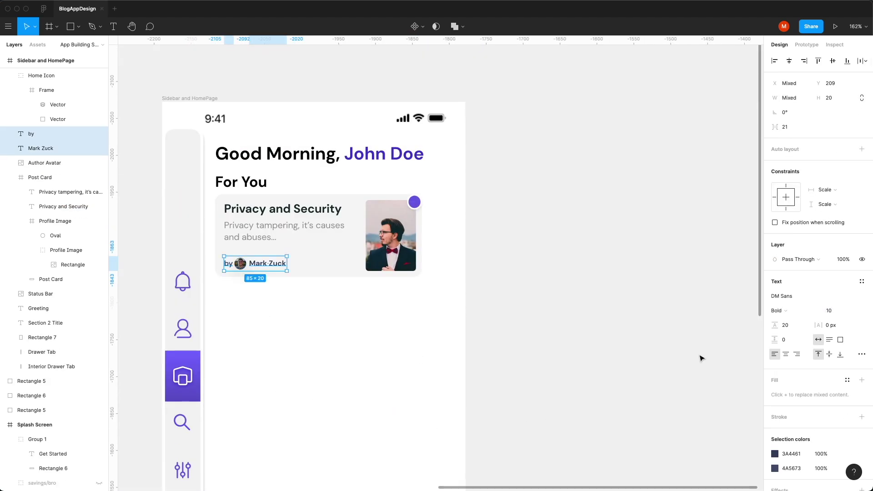
key("Escape")
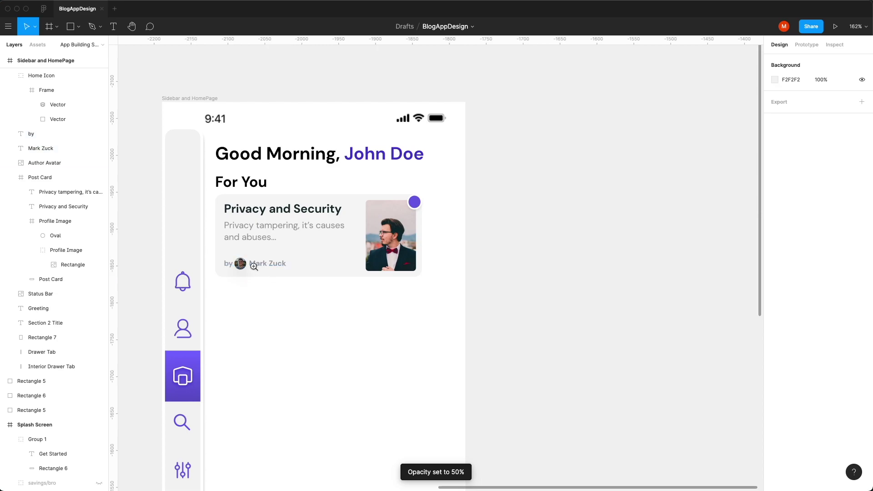
Step: Even out the avatar spacing and delete the word 'by' from the byline
key("super+plus")
key("super+plus")
left_click(224, 264)
left_click_drag(222, 263, 226, 262)
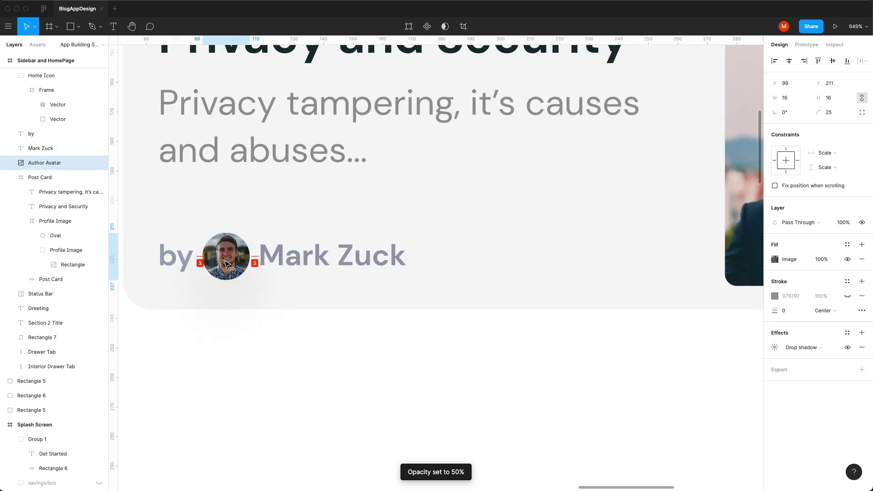
left_click(180, 257)
key("BackSpace")
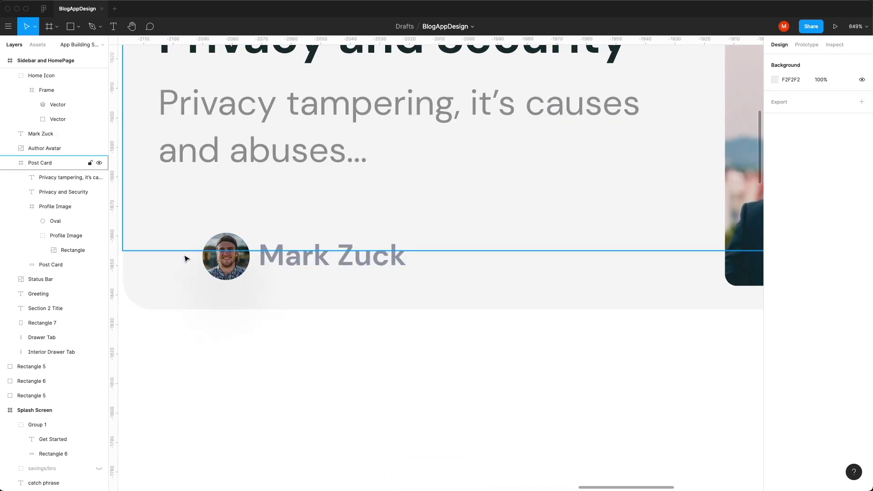
Step: Move the author avatar and name above the excerpt, aligned to the text edge
left_click(226, 260)
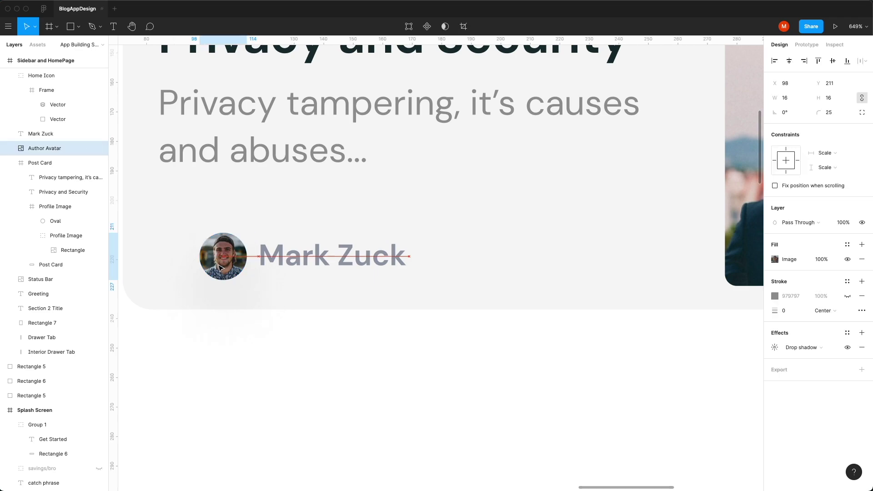
left_click(294, 264, "shift")
left_click_drag(294, 264, 269, 186)
key("minus")
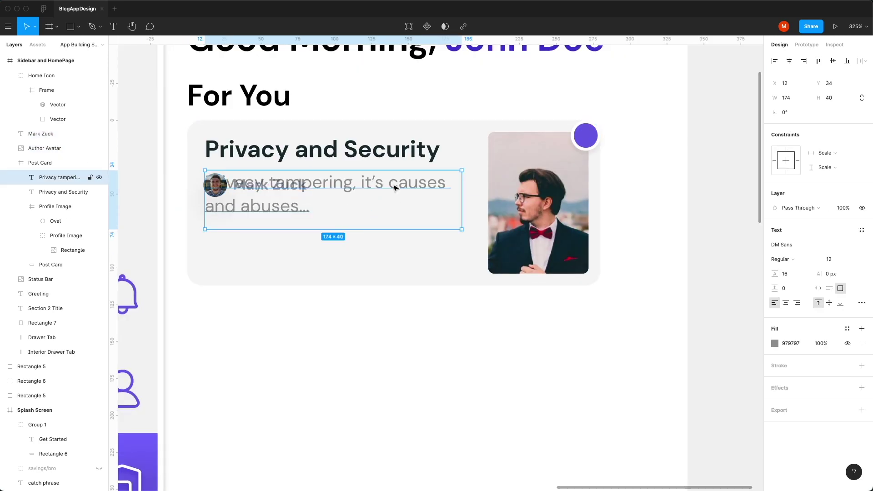
left_click_drag(399, 185, 400, 221)
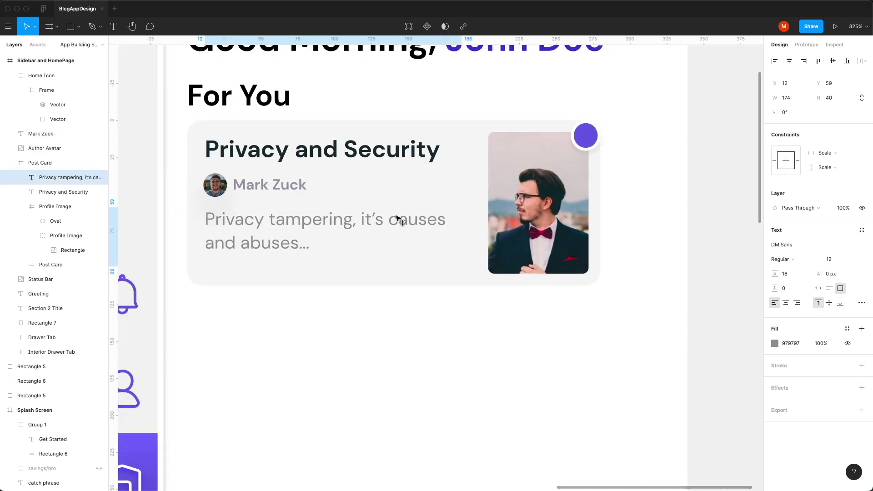
Step: Replace the excerpt's trailing ellipsis with longer text
double_click(327, 245)
key("BackSpace")
key("BackSpace")
key("BackSpace")
type("an")
type("r...")
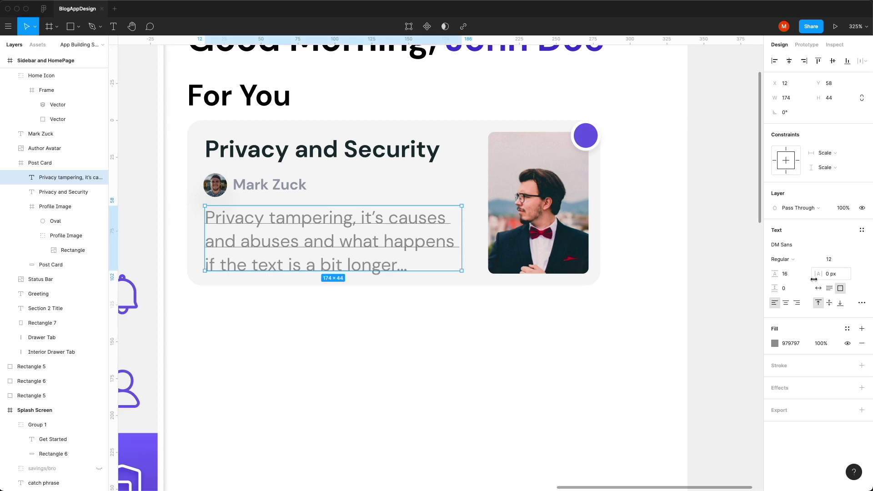
key("Escape")
key("Escape")
Step: Duplicate the For You card group and place the copy to its right
left_click(278, 234)
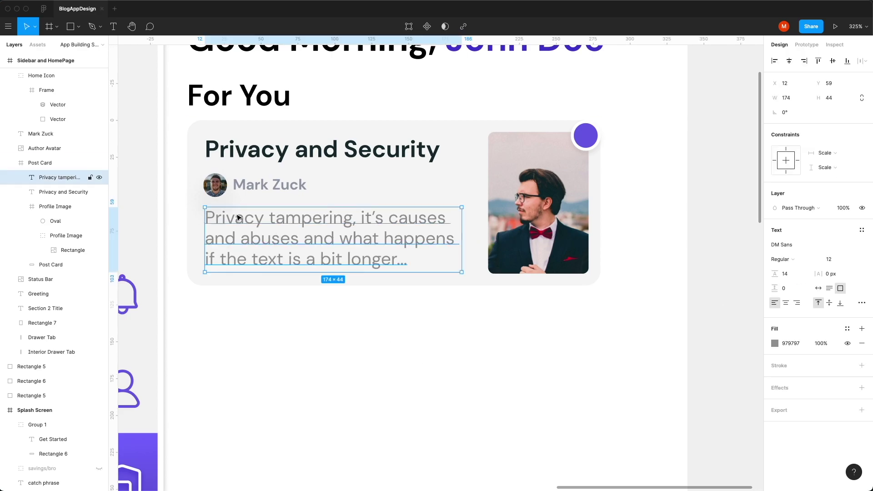
left_click(255, 188)
left_click(253, 186, "alt")
left_click(300, 195)
key("ctrl+d")
key("shift+Right")
key("shift+Right")
key("shift+Right")
key("shift+Right")
key("shift+Right")
key("shift+Right")
key("shift+Right")
key("shift+Right")
key("shift+Right")
key("shift+Right")
key("shift+Right")
key("shift+Right")
key("shift+Right")
key("shift+Right")
key("shift+Right")
key("shift+Right")
key("shift+Right")
key("shift+Right")
key("shift+Right")
key("shift+Right")
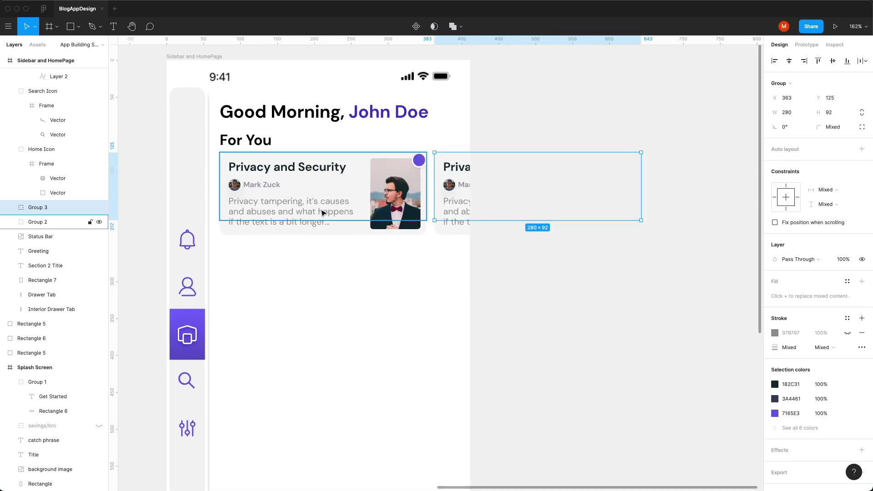
Step: Duplicate the For You heading to start a Popular section
key("alt")
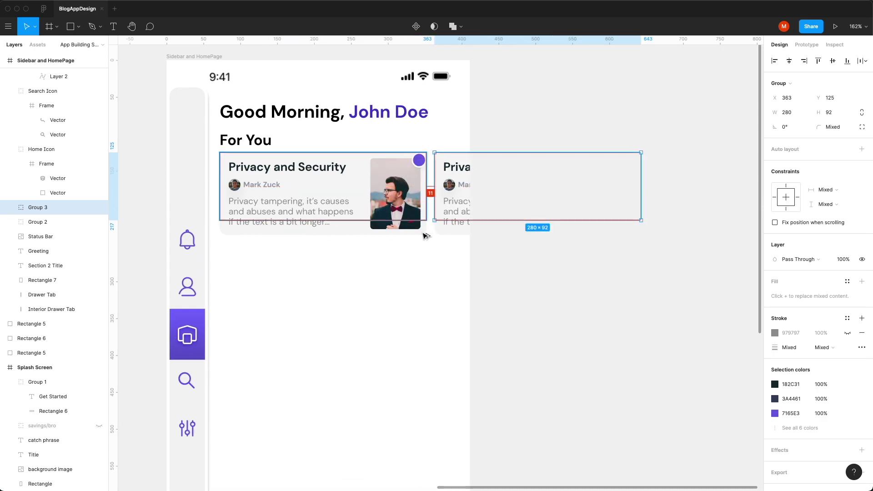
key("Escape")
left_click(244, 144)
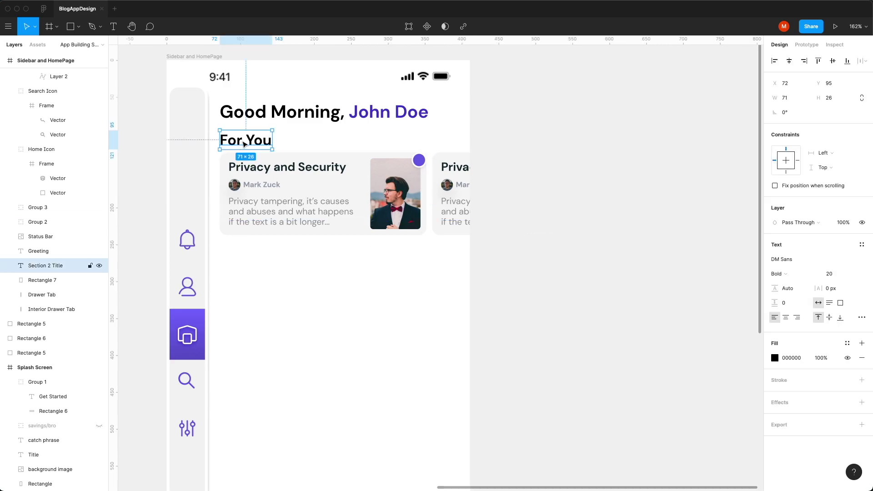
key("super+d")
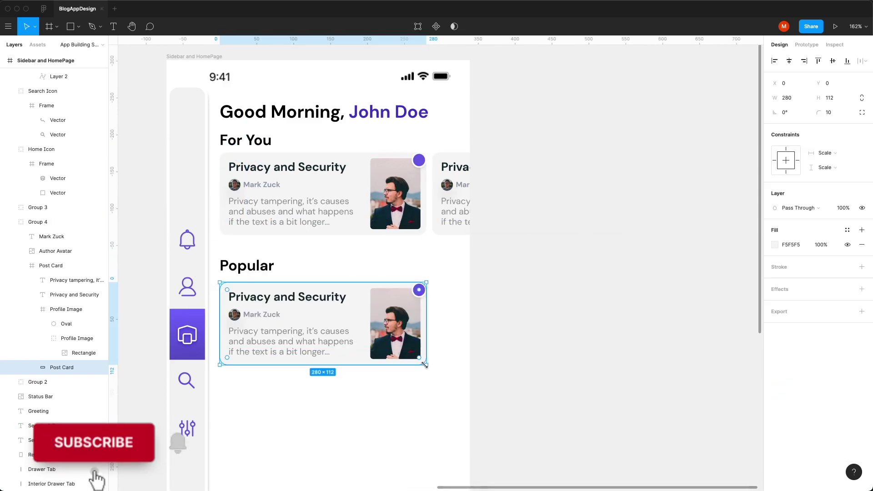
Step: Widen the Popular card to 327, with photo at the right edge and full-width excerpt
left_click_drag(427, 364, 460, 372)
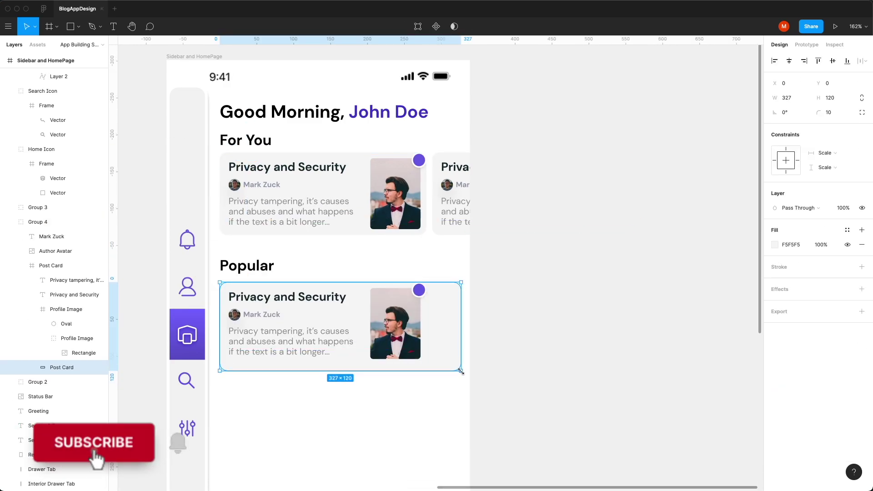
left_click(419, 291)
scroll(420, 287, "up", 5)
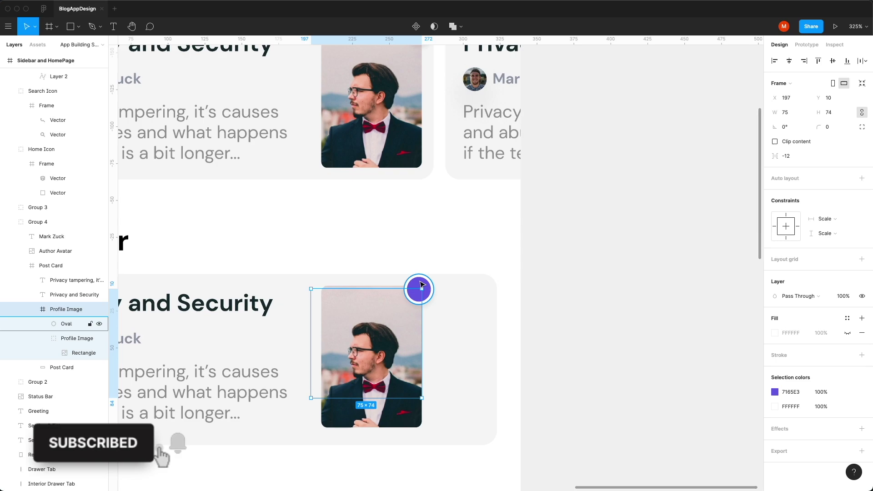
key("Return")
left_click_drag(422, 285, 486, 286)
left_click(397, 439)
scroll(317, 436, "left", 5)
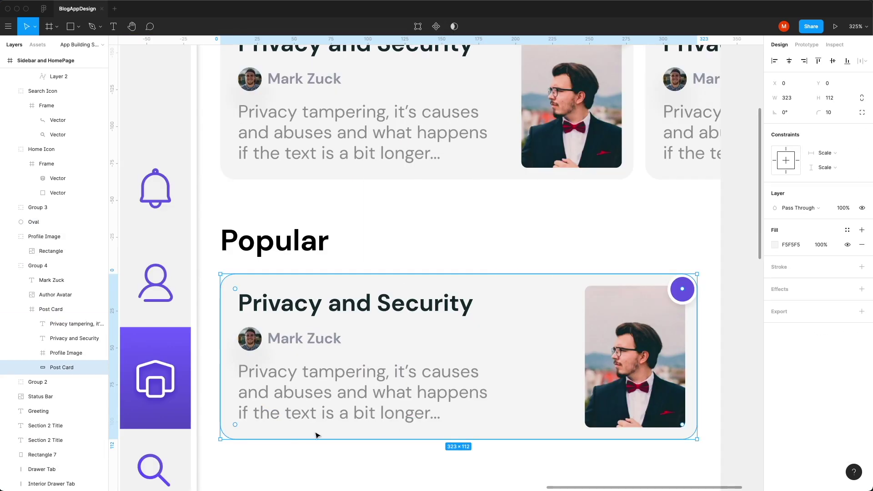
left_click(316, 409)
left_click_drag(489, 391, 566, 391)
scroll(418, 224, "down", 5)
Step: Duplicate the Popular card to stack another copy below it
left_click(443, 315)
key("super+d")
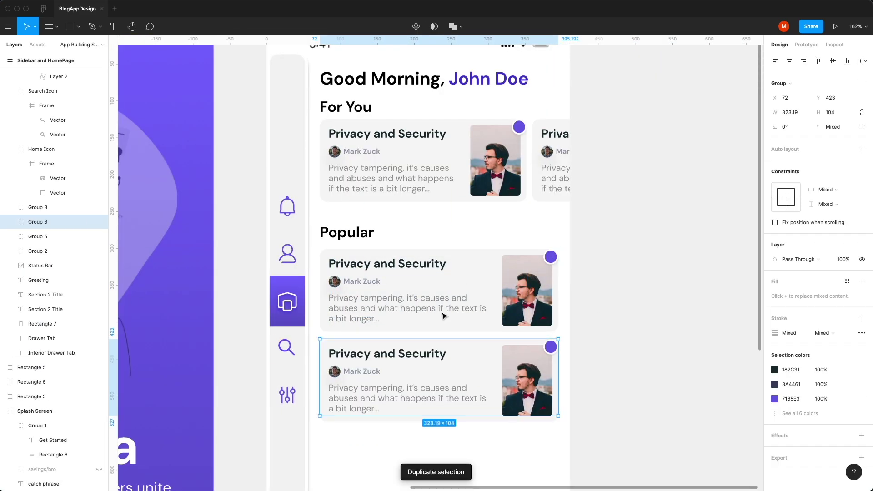
left_click(573, 352)
scroll(611, 241, "down", 5)
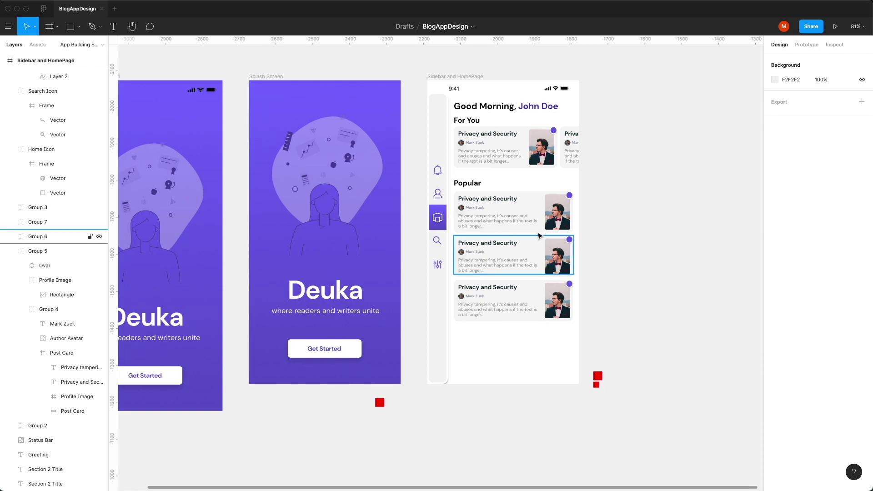
Step: Reposition the Popular heading and cards lower on the home screen
left_click_drag(585, 340, 475, 210)
left_click(604, 180)
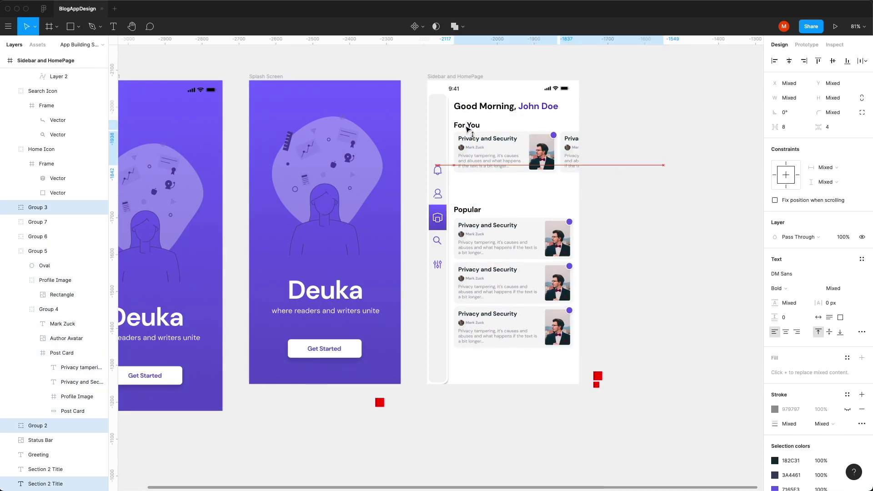
scroll(617, 399, "up", 3)
key("super+z")
key("super+z")
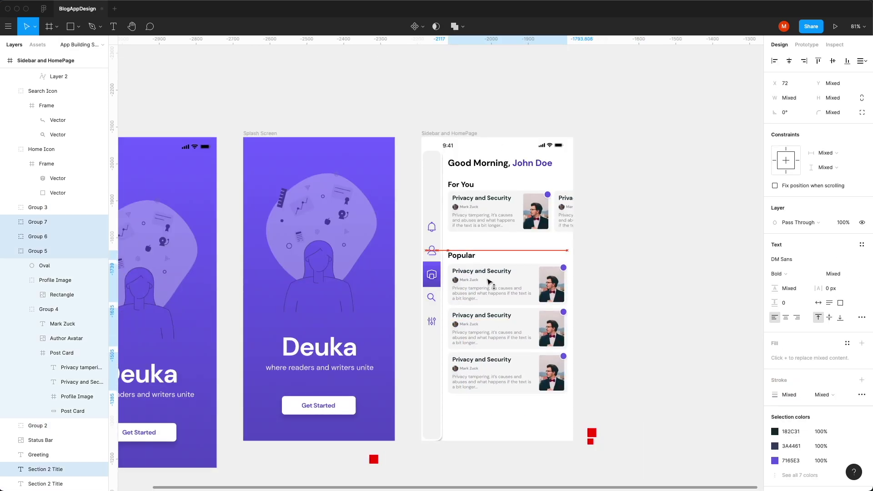
left_click(691, 292)
left_click(554, 281, "super")
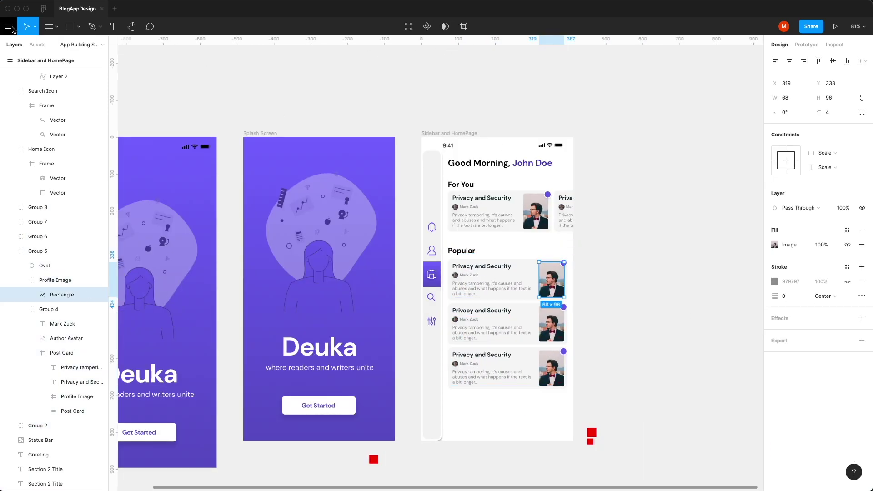
Step: Install the Unsplash plugin from the Figma Community
left_click(9, 26)
mouse_move(57, 102)
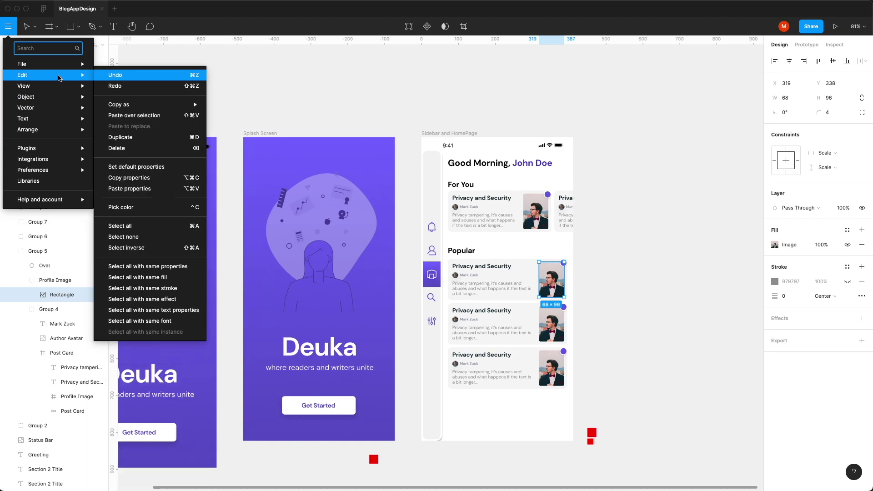
left_click(774, 245)
left_click(752, 249)
left_click(13, 30)
left_click(189, 179)
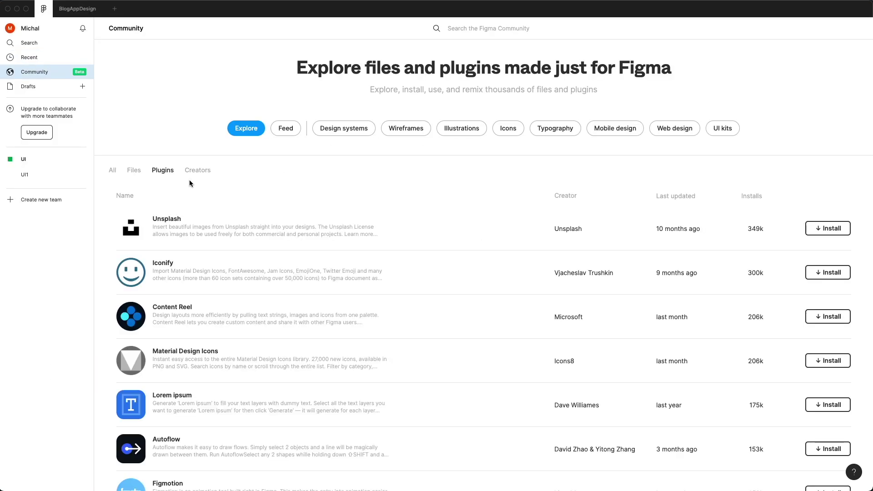
left_click(827, 228)
left_click(493, 278)
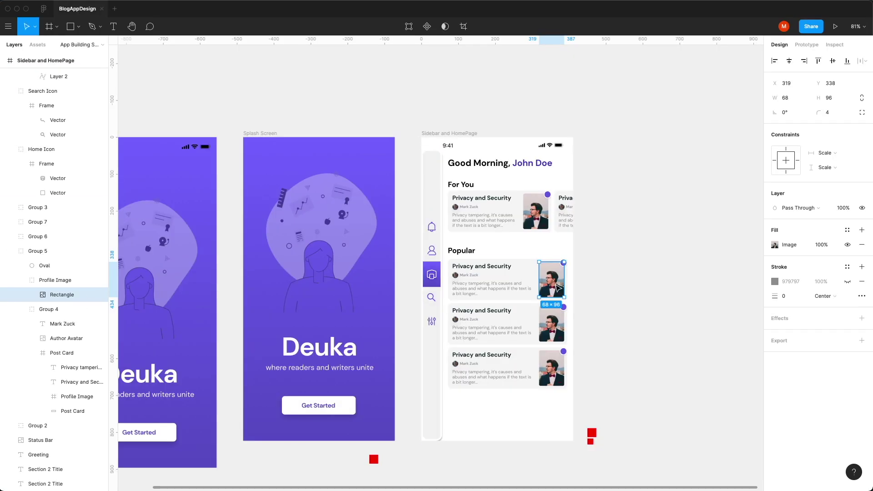
Step: Fill the three Popular card photos with Unsplash 'face' portraits
key("super+alt+p")
left_click(389, 138)
left_click(518, 164)
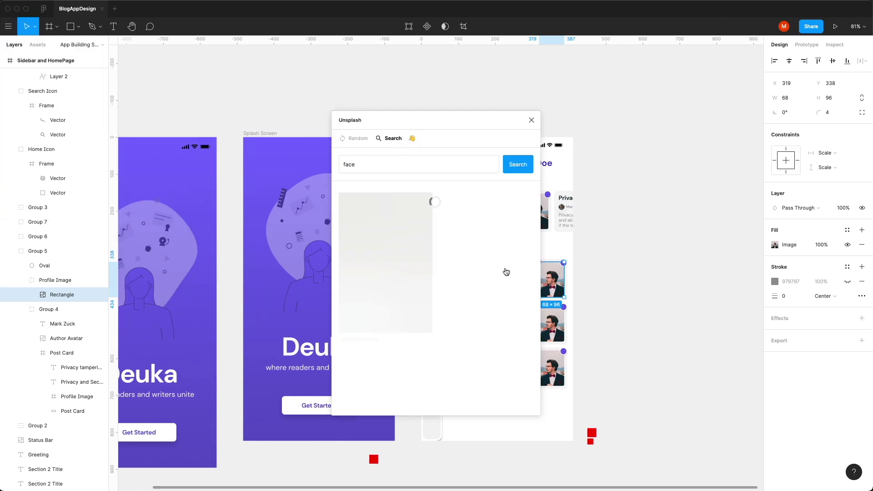
left_click(506, 272)
left_click(552, 324)
left_click(552, 368, "shift")
left_click(8, 27)
left_click(171, 146)
type("face")
key("Return")
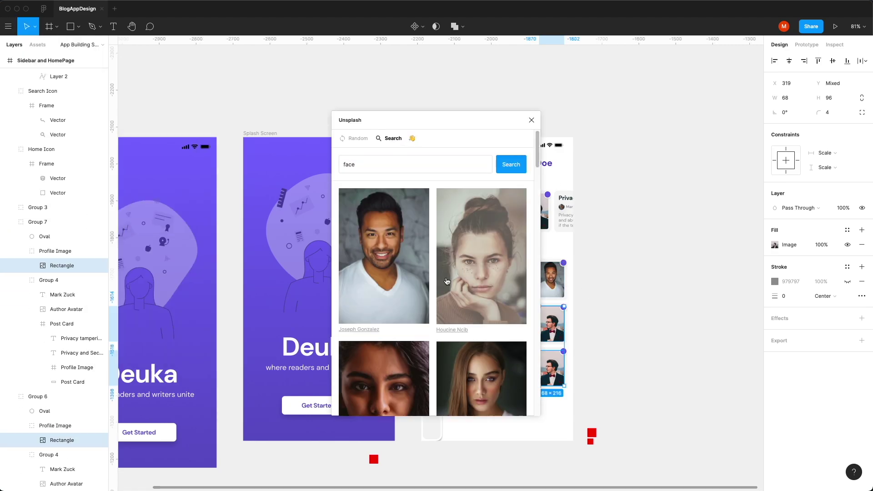
left_click(447, 281)
left_click(463, 292)
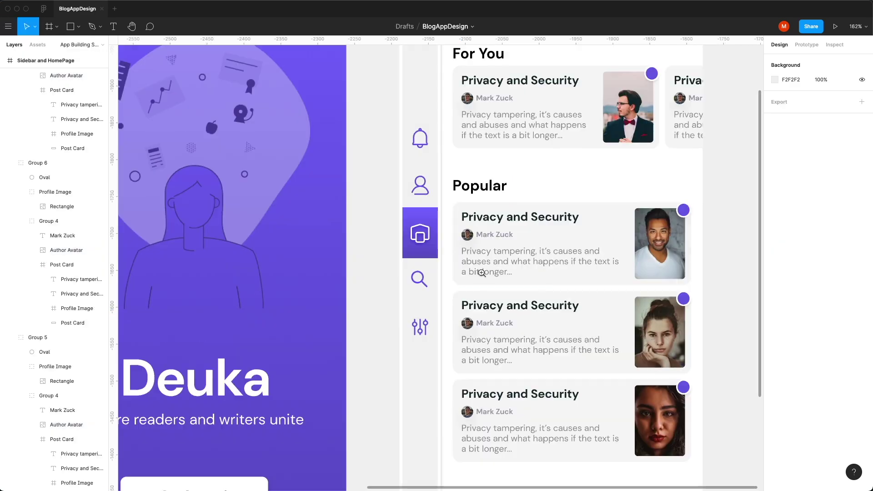
Step: Fill the first two Popular cards' author avatars with Unsplash face photos
left_click(467, 234)
left_click(8, 27)
left_click(230, 105)
left_click(518, 165)
left_click(384, 264)
left_click_drag(432, 120, 219, 120)
left_click(467, 323)
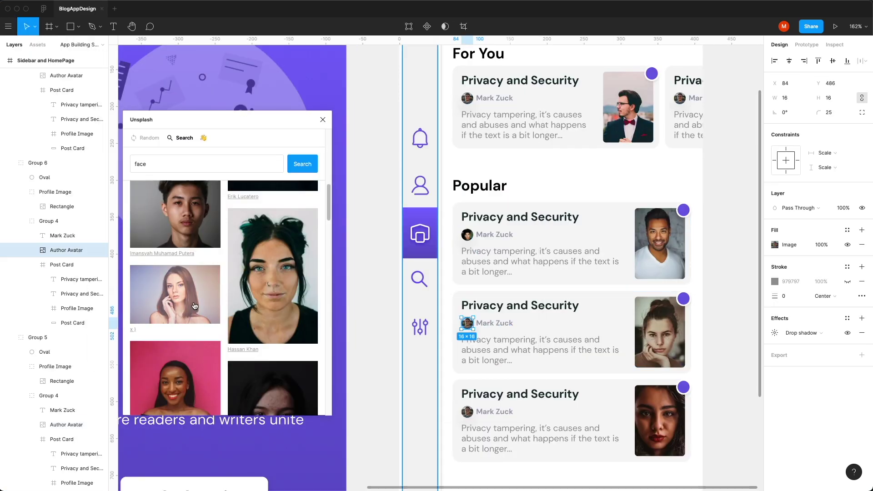
left_click(195, 305)
Step: Give each of the three Popular cards a different author name
double_click(494, 412)
type("Mary Poppins")
double_click(495, 322)
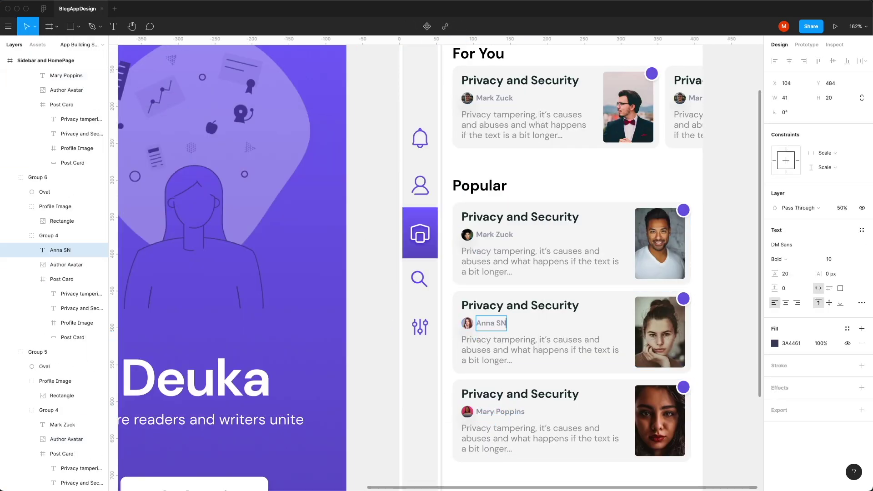
double_click(492, 232)
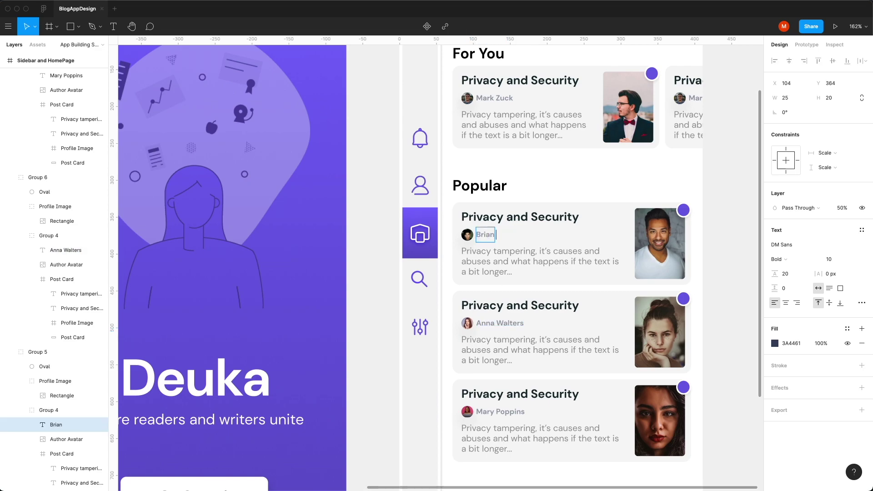
key("Escape")
Step: Title the cards 'Some other title', 'Another shorter title' and 'This is short!'
double_click(520, 217)
type("Some other title")
double_click(520, 306)
type("Another shorter title")
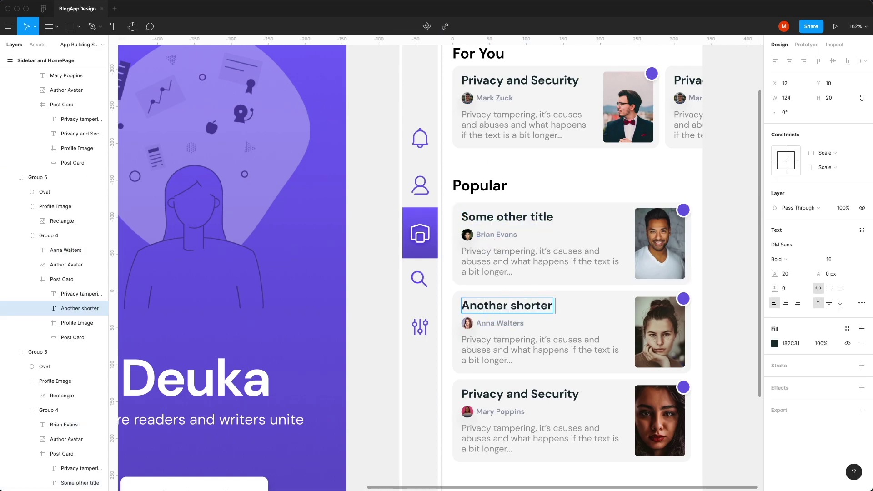
double_click(520, 394)
type("This is short!")
left_click(734, 400)
Step: Duplicate the purple active-tab block behind the search icon at 40% opacity
scroll(604, 305, "down", 5)
scroll(442, 295, "up", 10)
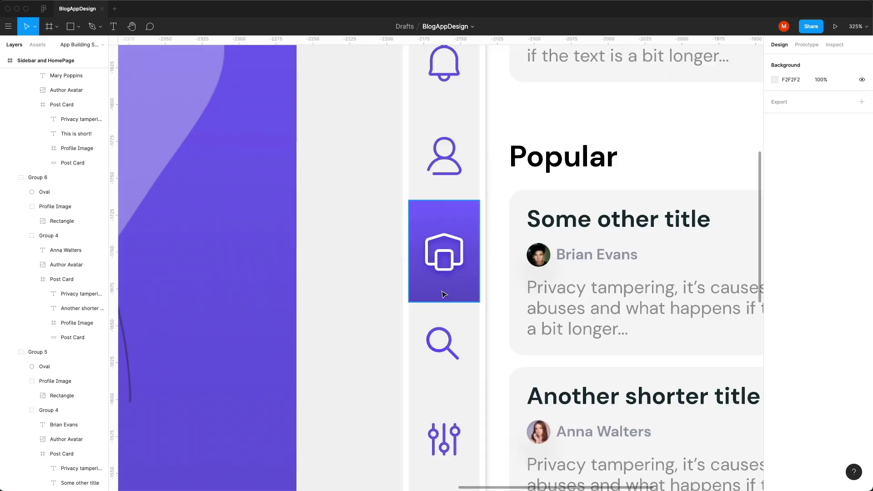
left_click(447, 268)
key("super+d")
left_click_drag(448, 269, 455, 349)
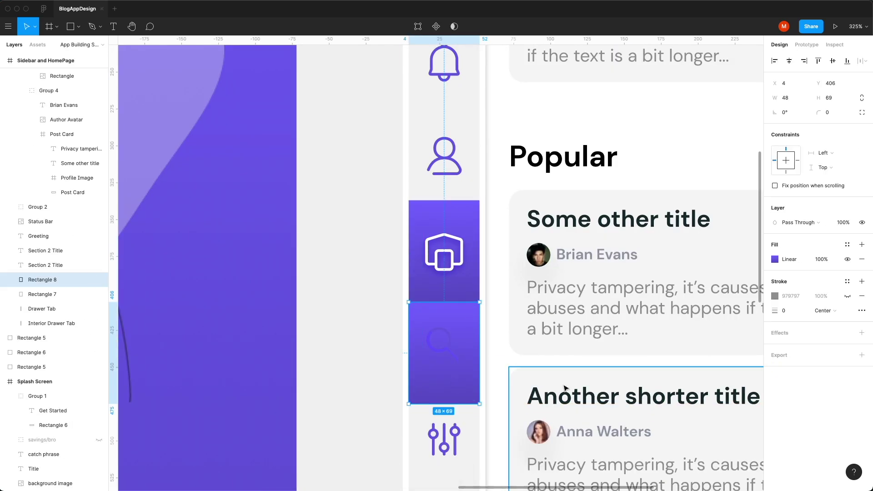
key("4")
Step: Place more faded tab copies behind the settings and profile icons
left_click(440, 350)
scroll(440, 351, "down", 2)
left_click(434, 351)
key("super+d")
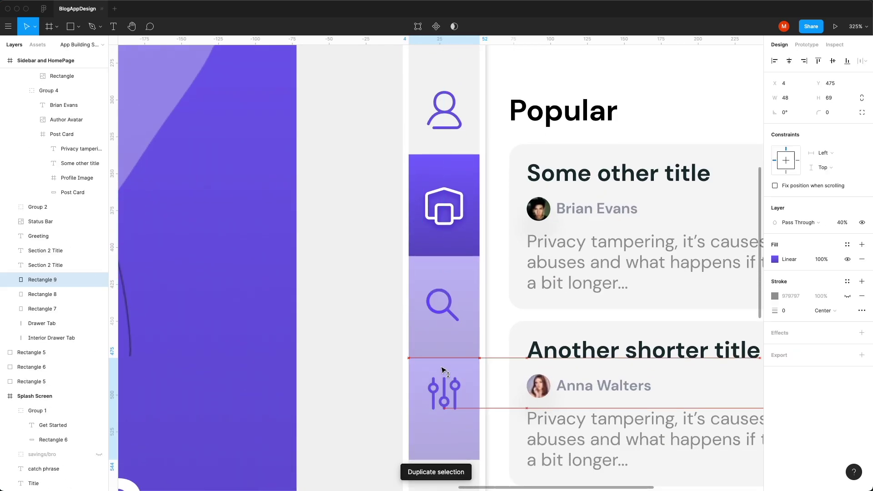
left_click_drag(448, 389, 448, 405)
scroll(440, 335, "down", 5)
left_click(435, 342)
key("super+d")
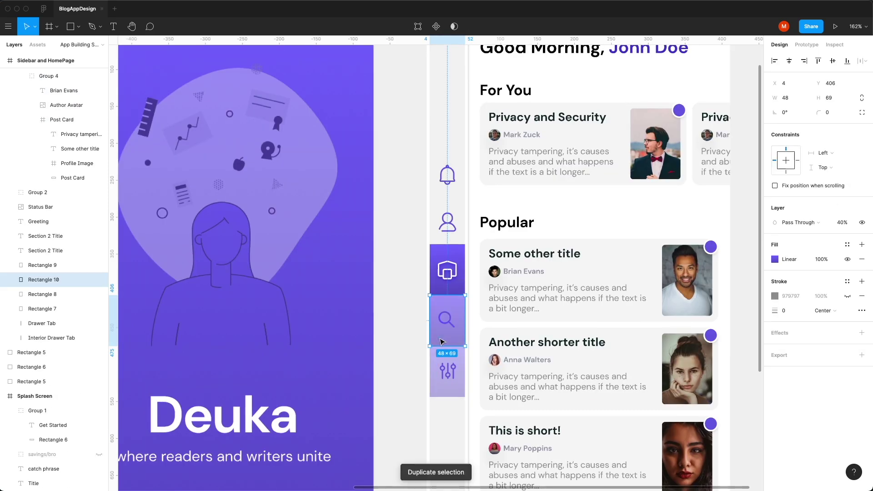
left_click_drag(436, 342, 436, 236)
Step: Duplicate another faded tab block for the bell icon
scroll(436, 236, "up", 5)
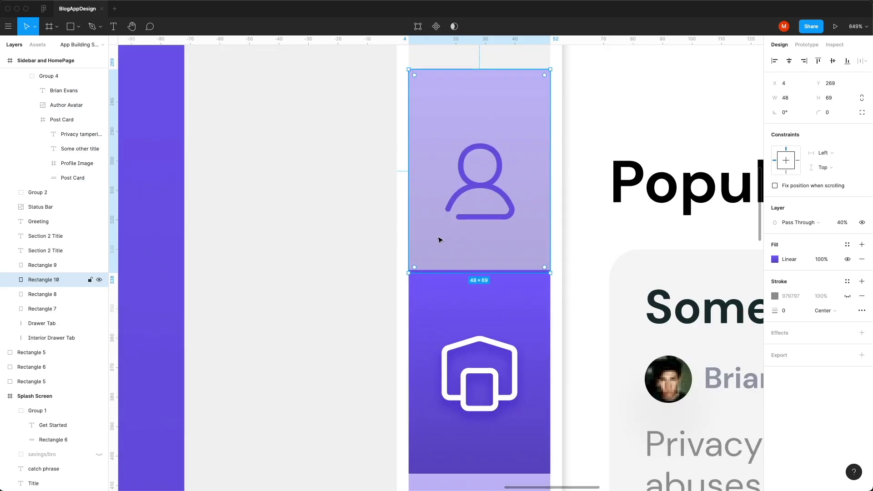
left_click(442, 230)
scroll(457, 218, "down", 5)
left_click(486, 255)
key("super+d")
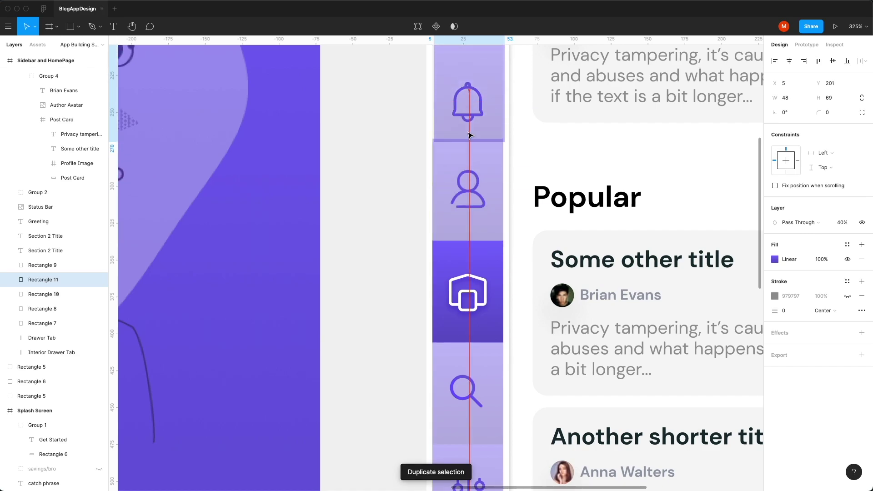
left_click(468, 137)
Step: Set the faded blocks behind the bell, profile, search and settings icons to 0% opacity
scroll(488, 201, "up", 2)
left_click(487, 213)
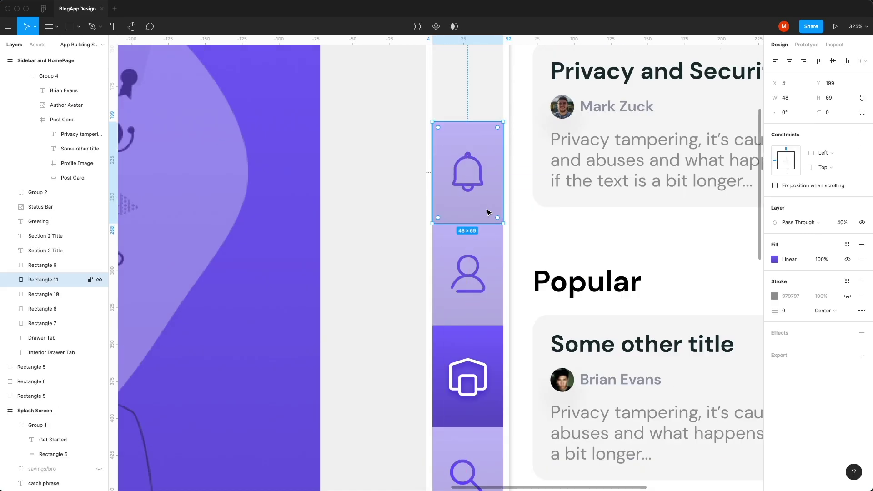
key("0")
key("0")
scroll(591, 227, "down", 3)
left_click(467, 155)
left_click(468, 359, "shift")
left_click(467, 454, "shift")
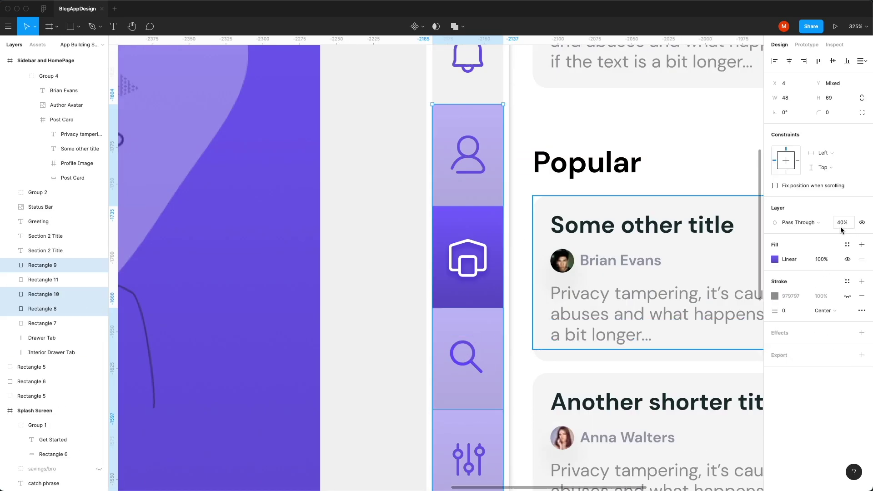
key("0")
key("0")
left_click(387, 323)
scroll(387, 322, "down", 5)
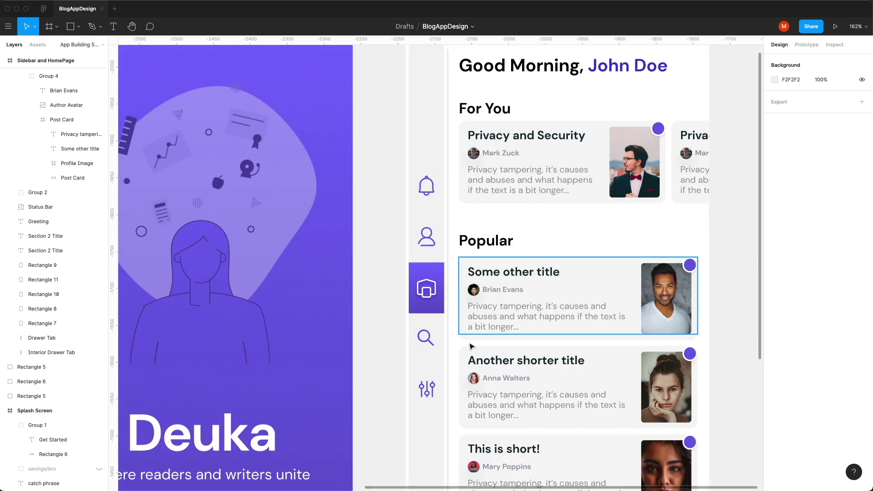
Step: Break the greeting so John Doe sits on its own line, at font size 32
scroll(400, 314, "down", 5)
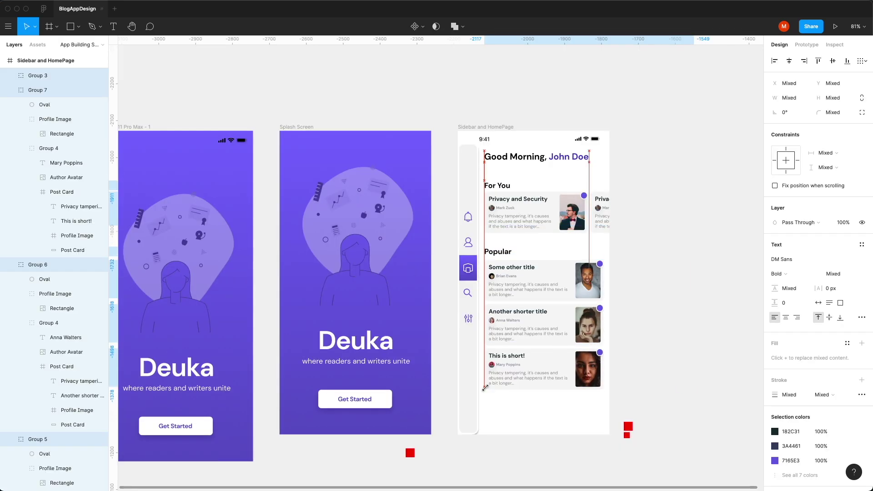
left_click(634, 174)
double_click(577, 160)
scroll(577, 160, "up", 5)
left_click(547, 156)
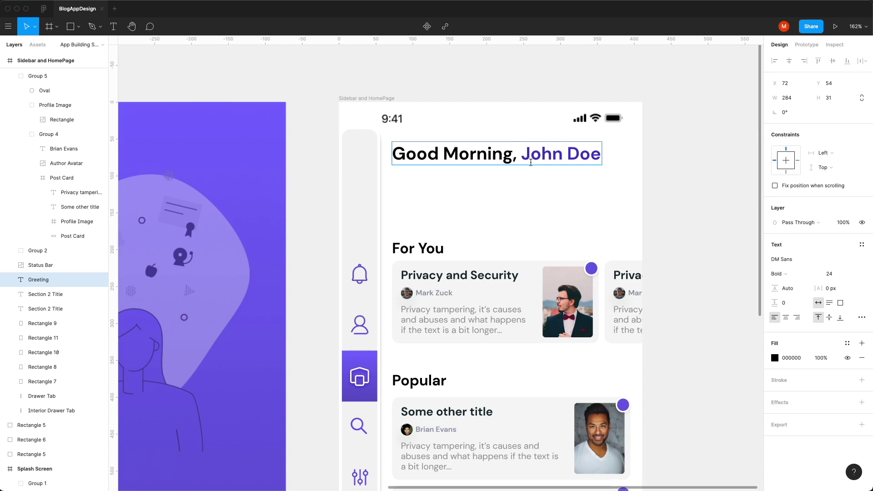
key("Return")
key("Escape")
type("32")
key("Return")
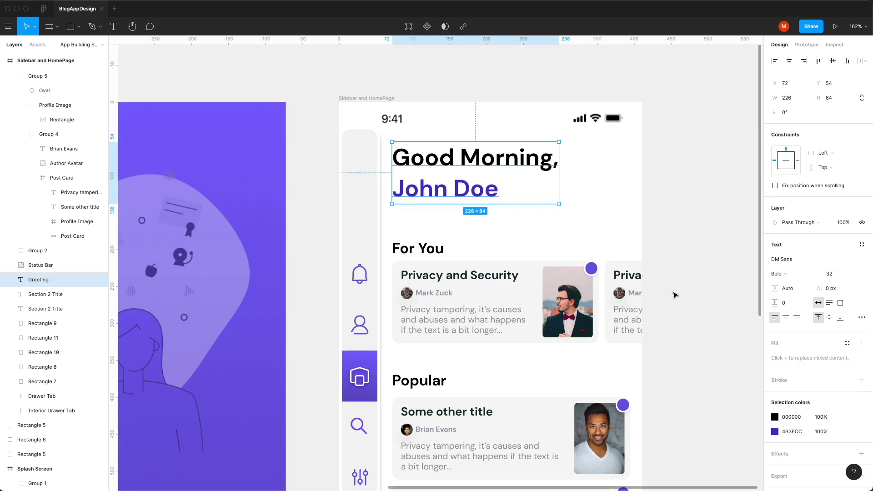
Step: Nudge all the home screen content groups up slightly
left_click(673, 293)
scroll(489, 231, "down", 5)
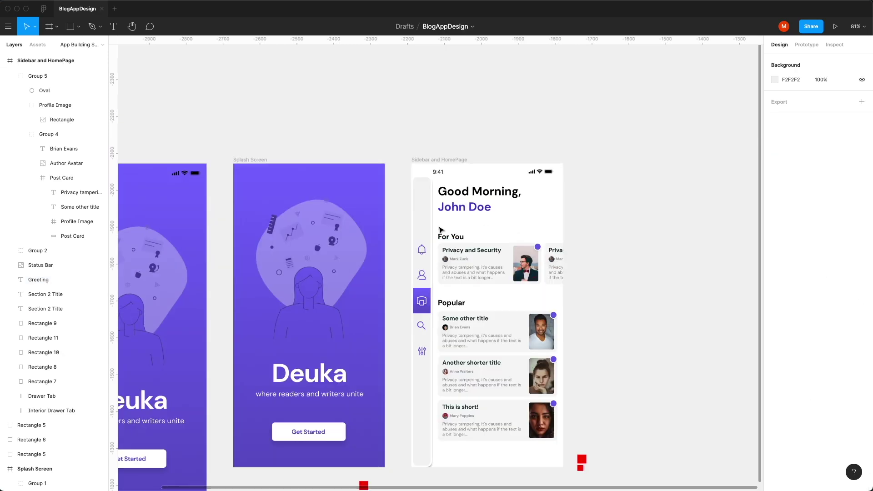
left_click_drag(440, 230, 574, 434)
key("shift+Up")
key("shift+Up")
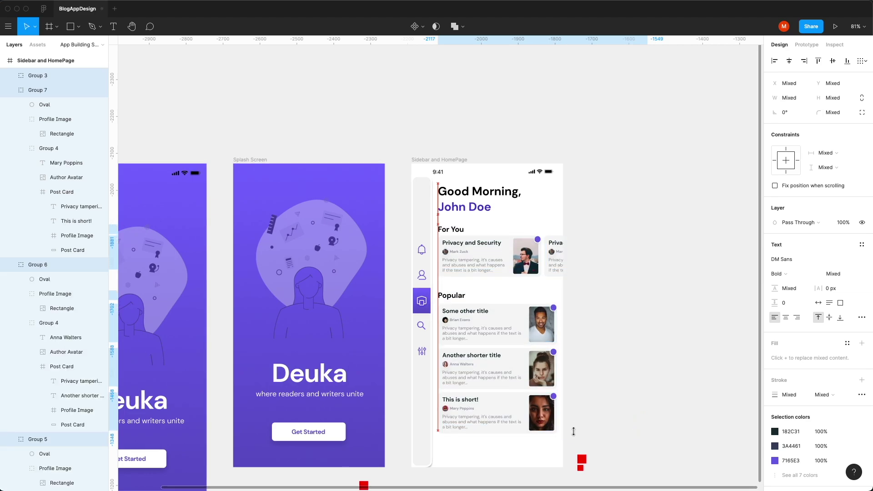
left_click(619, 450)
Step: Draw a 48×48 red square and line it up with For You
scroll(475, 218, "up", 10)
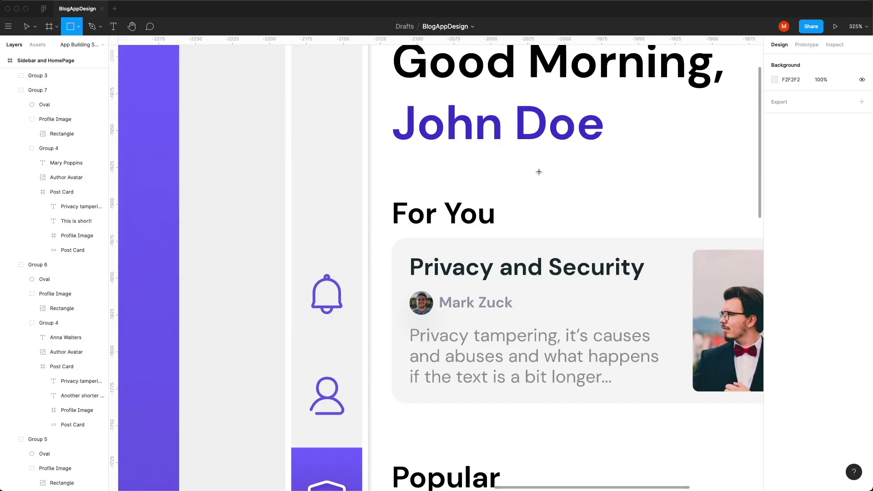
key("r")
left_click_drag(538, 166, 603, 231)
type("48")
left_click(775, 259)
left_click(751, 268)
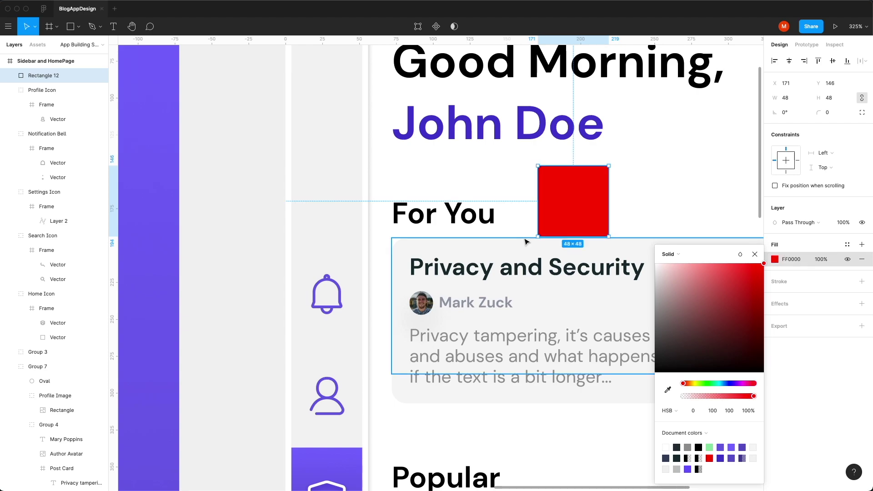
left_click_drag(570, 197, 457, 218)
Step: Test the red square's spacing beside Popular, then undo it back outside the home frame
scroll(456, 218, "down", 3)
scroll(457, 219, "down", 5)
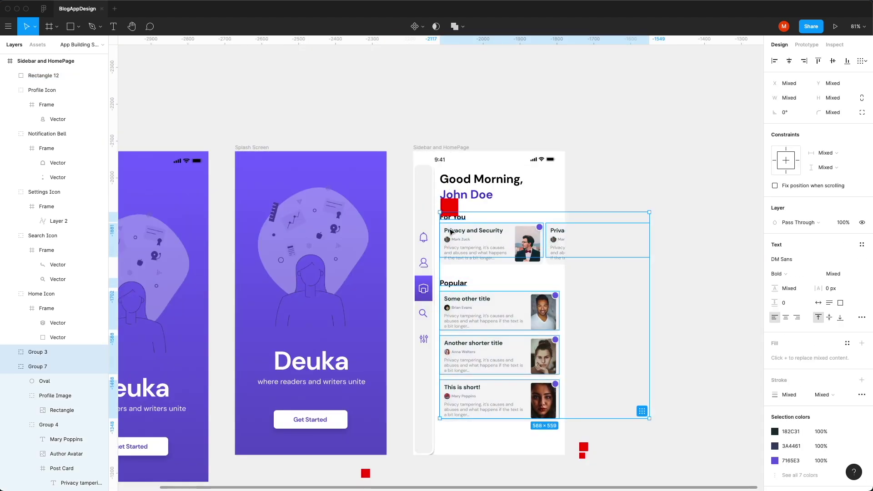
scroll(453, 218, "up", 8)
left_click(452, 218, "alt")
left_click(443, 208)
left_click_drag(442, 208, 442, 342)
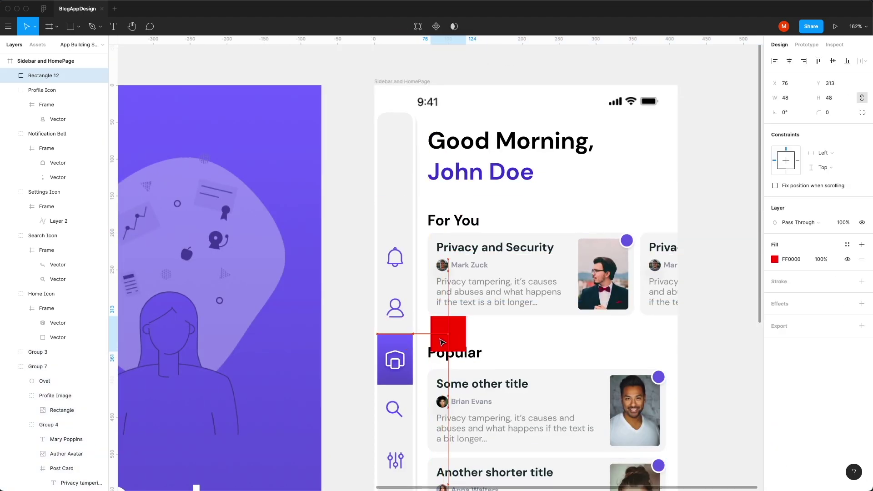
scroll(445, 318, "down", 5)
left_click(437, 164)
scroll(437, 163, "up", 5)
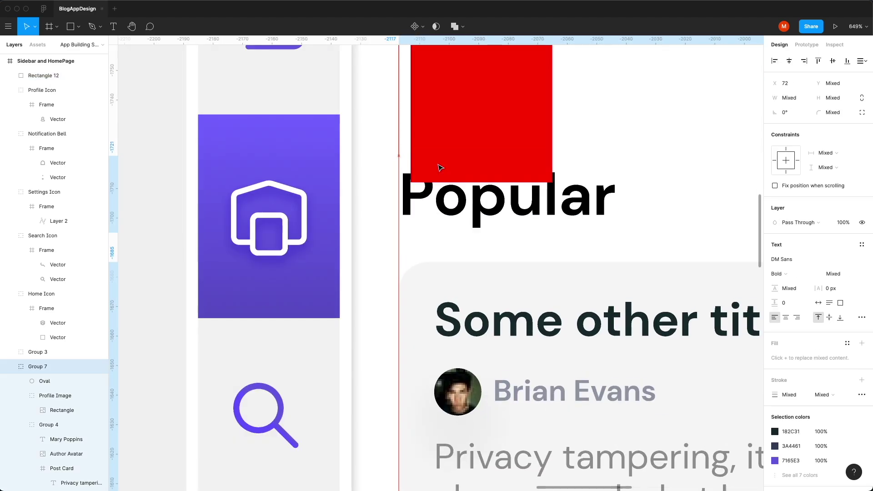
scroll(437, 163, "down", 10)
key("ctrl+z")
scroll(531, 397, "up", 2)
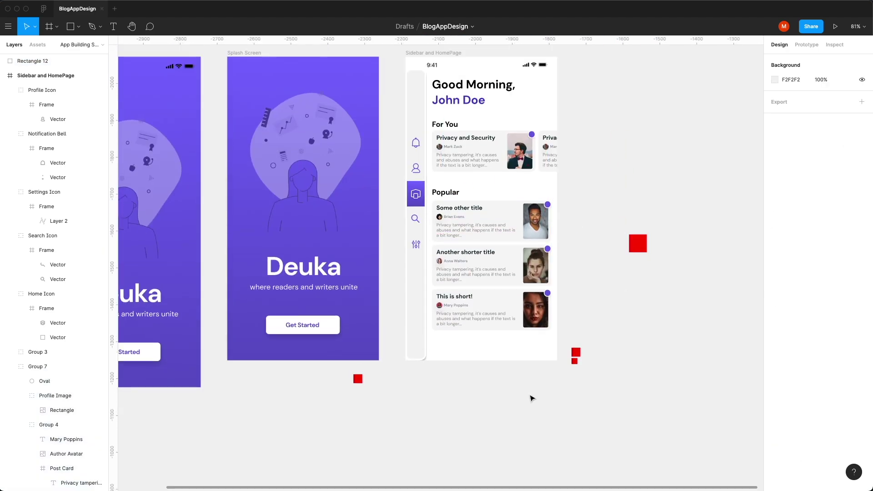
scroll(482, 348, "right", 5)
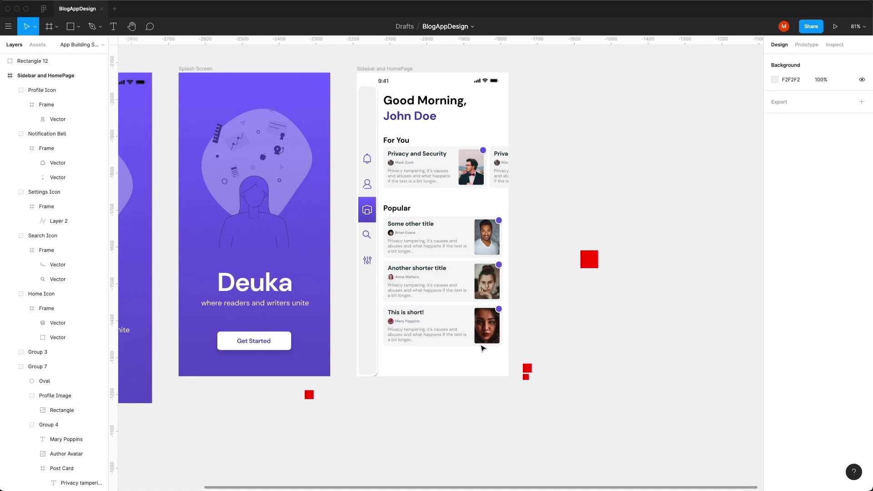
Step: Fill the Drawer Tab pale lavender EFEDFC, sampled from the purple active tab
left_click(370, 313)
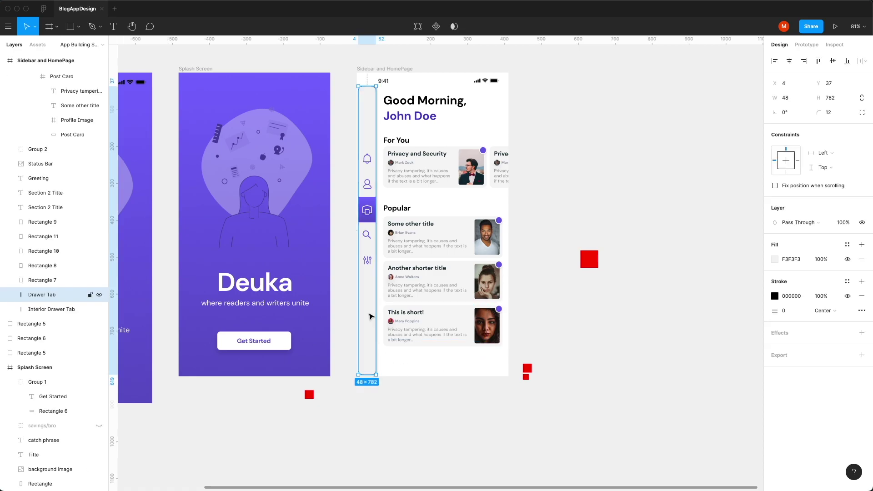
left_click(775, 260)
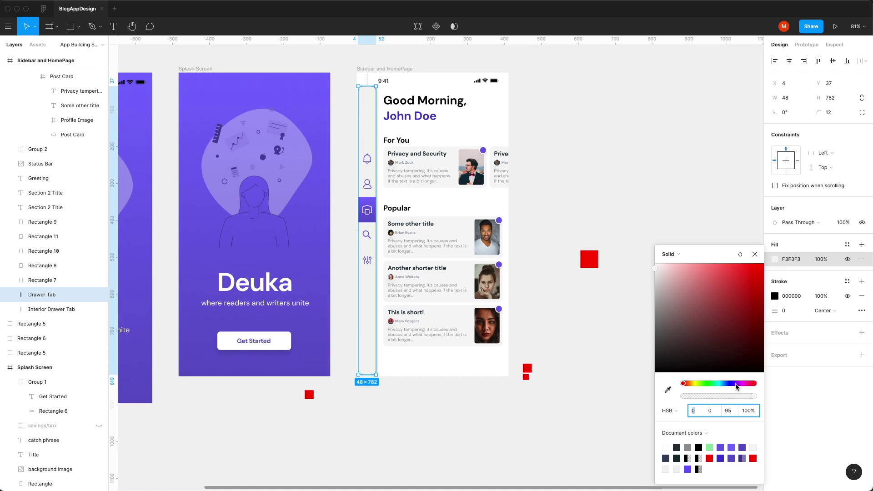
left_click(667, 390)
left_click(720, 80)
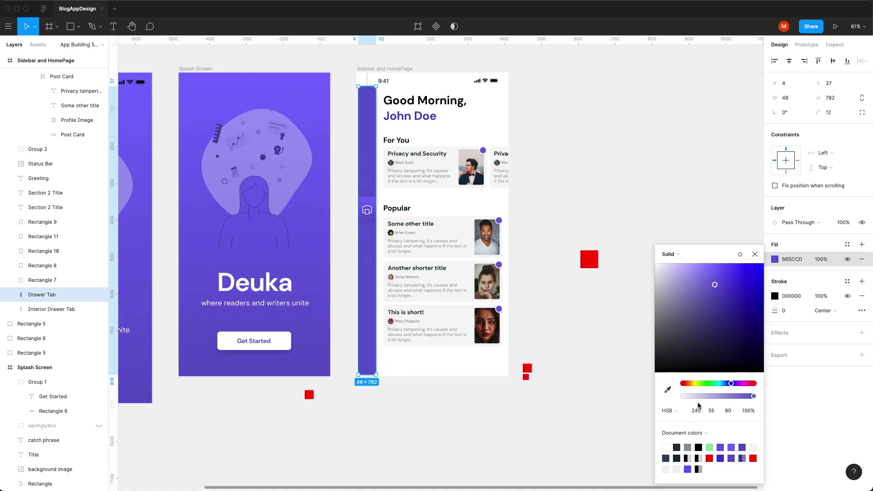
type("5")
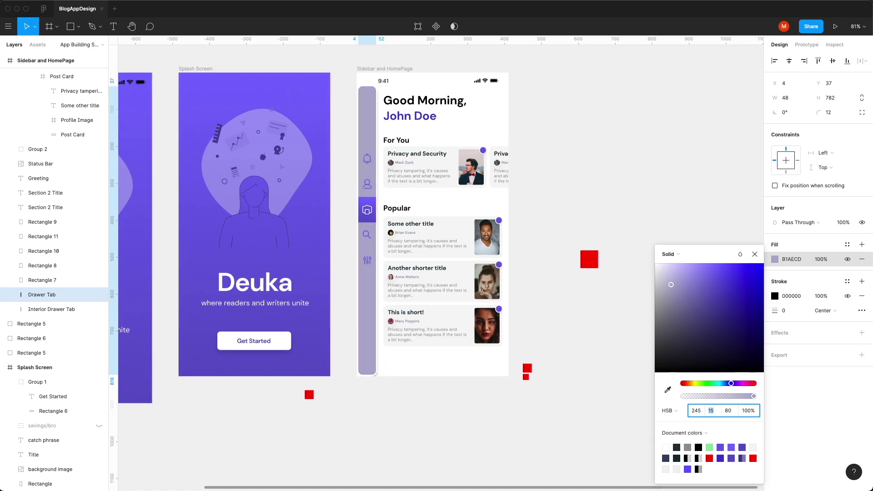
type("100")
key("Return")
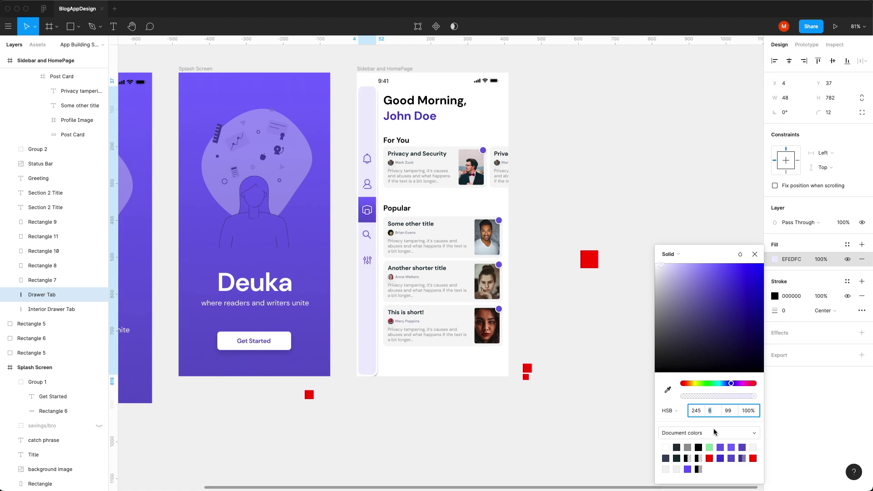
left_click_drag(537, 363, 384, 89)
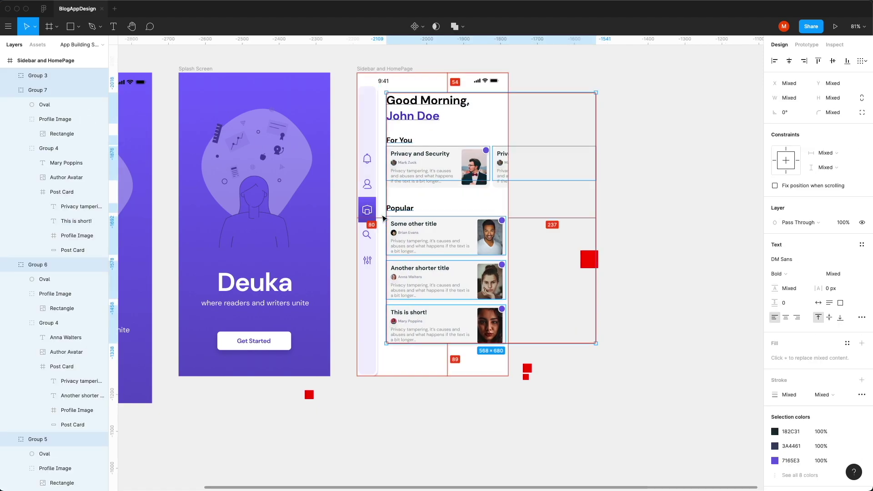
Step: Select the three post card backgrounds, then the matching profile photos and dots
left_click(724, 130)
left_click_drag(725, 130, 473, 350)
scroll(492, 277, "up", 6)
scroll(532, 58, "up", 3)
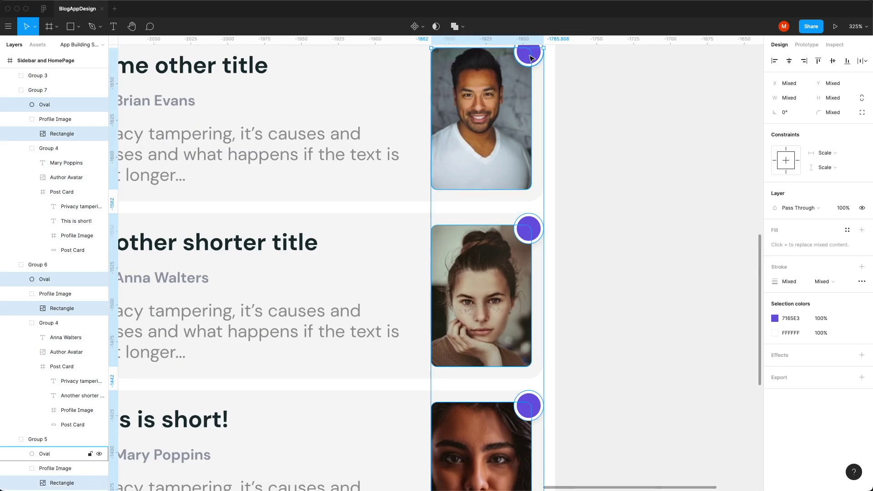
left_click(539, 317)
key("super+alt+a")
scroll(541, 336, "down", 5)
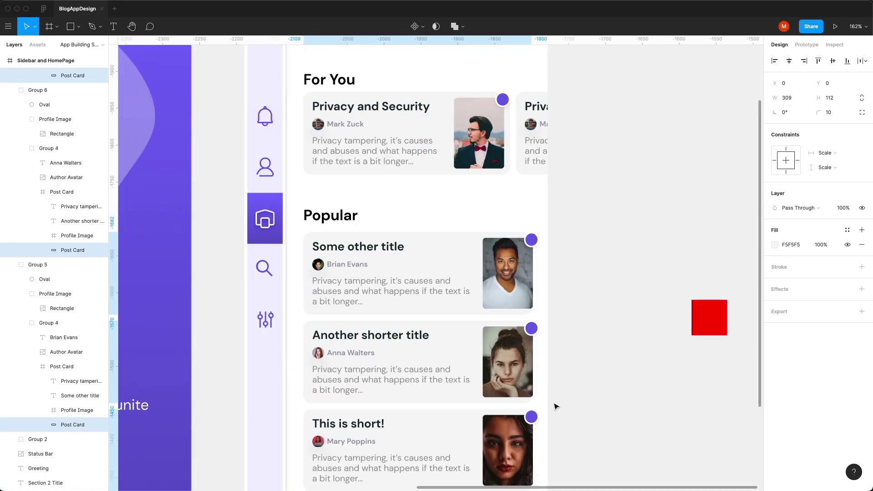
scroll(555, 406, "up", 4)
left_click(507, 361, "super")
key("super+alt+a")
scroll(540, 396, "down", 4)
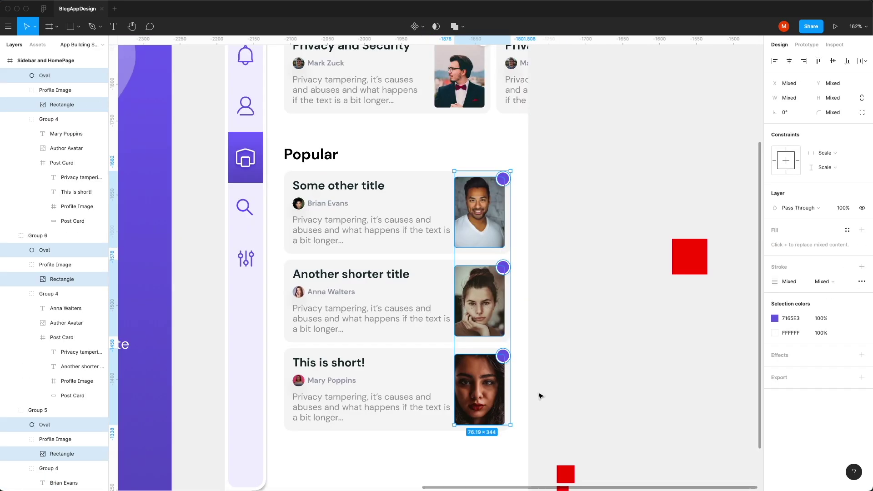
Step: Select the Sidebar and HomePage frame and zoom out to show every screen
left_click(384, 388)
left_click(388, 230)
key("Escape")
key("Escape")
key("Escape")
key("Escape")
scroll(736, 299, "down", 4)
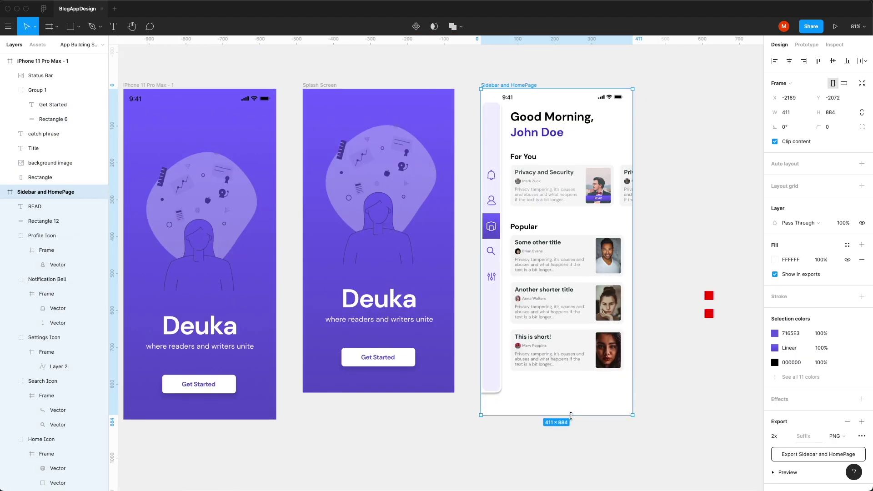
Step: Make the home frame 896 tall, then group the sidebar and centre it vertically
left_click_drag(633, 394, 634, 395)
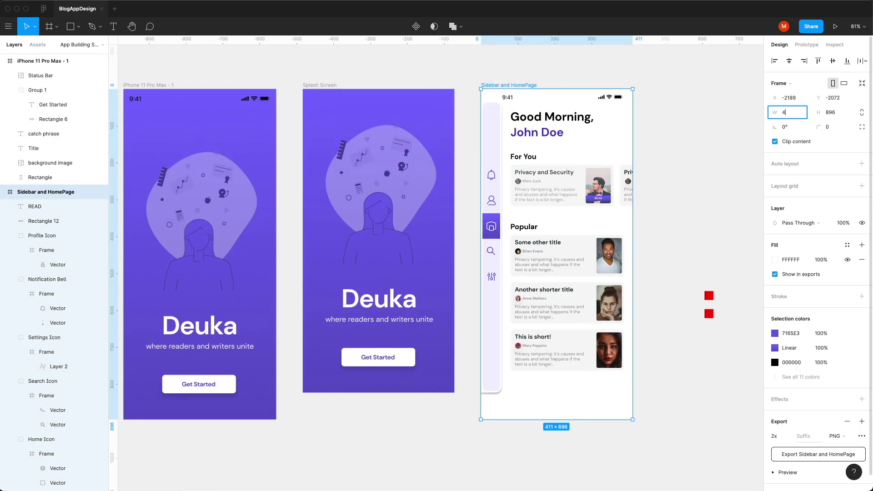
left_click(602, 430)
left_click(491, 381)
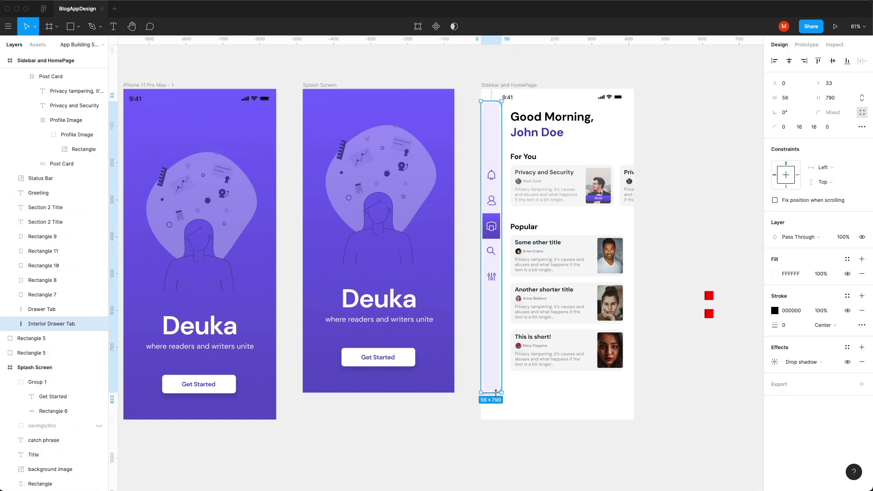
left_click_drag(475, 390, 502, 100)
key("ctrl+g")
left_click(832, 60)
left_click(727, 180)
Step: Duplicate the 'Another shorter title' card below 'This is short!'
left_click(586, 303)
key("ctrl+d")
left_click_drag(586, 303, 586, 395)
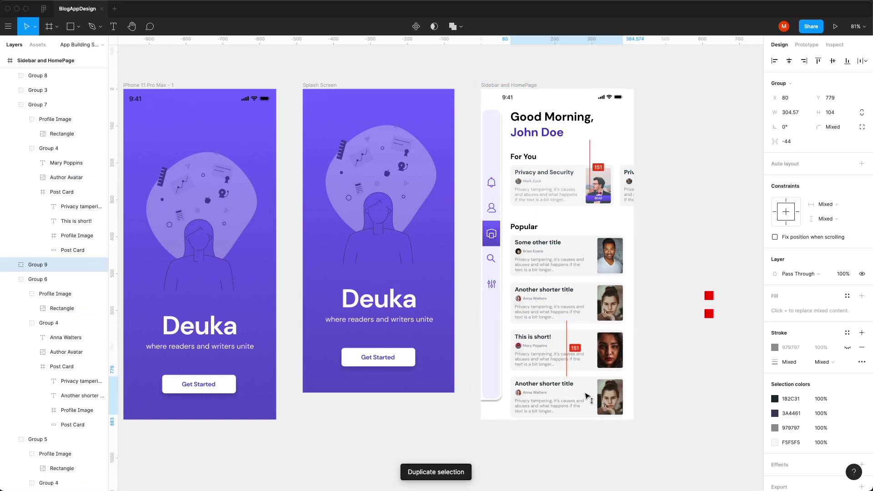
left_click(692, 378)
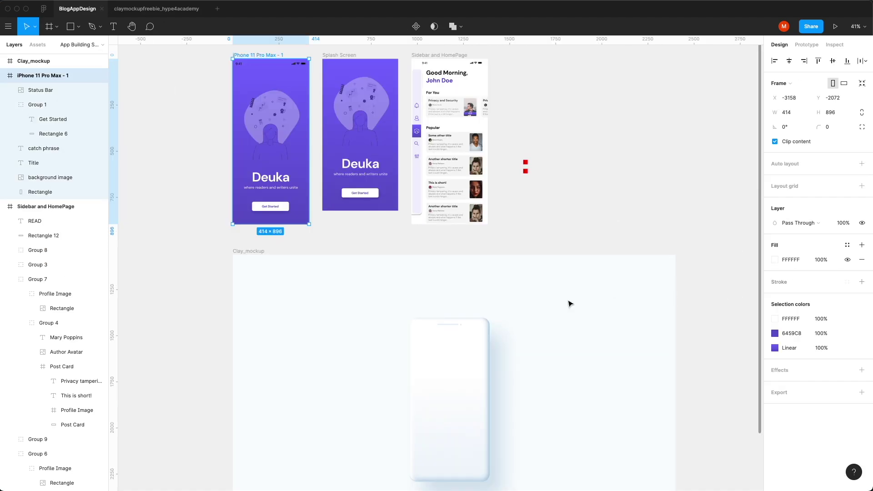
Step: Shift the clay phone mockup left on the board
scroll(570, 304, "down", 3)
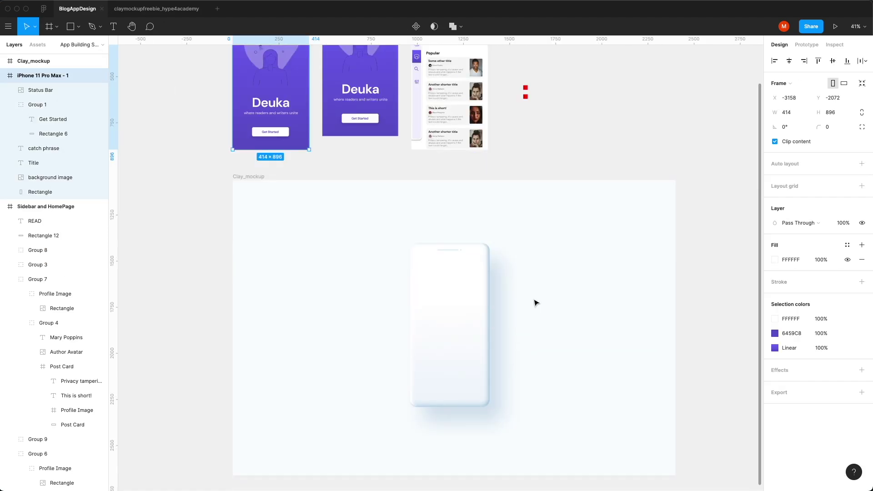
left_click(470, 342)
left_click_drag(473, 351, 536, 370)
Step: Duplicate the clay phone, then page the tutorial carousel from Step 1 to Thank You
key("super+d")
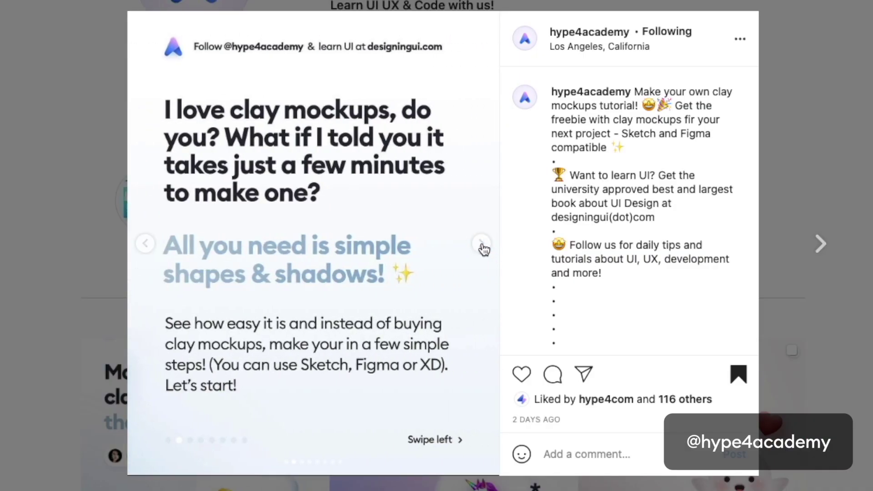
left_click(482, 245)
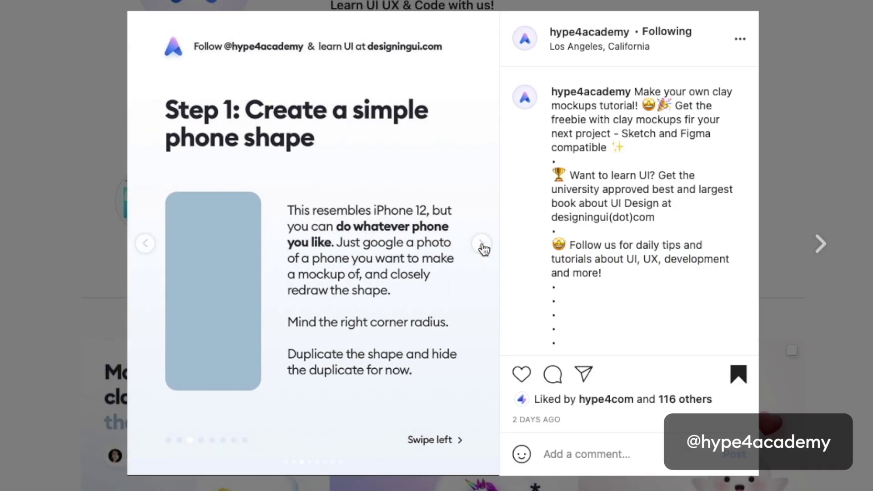
left_click(482, 245)
left_click(482, 245)
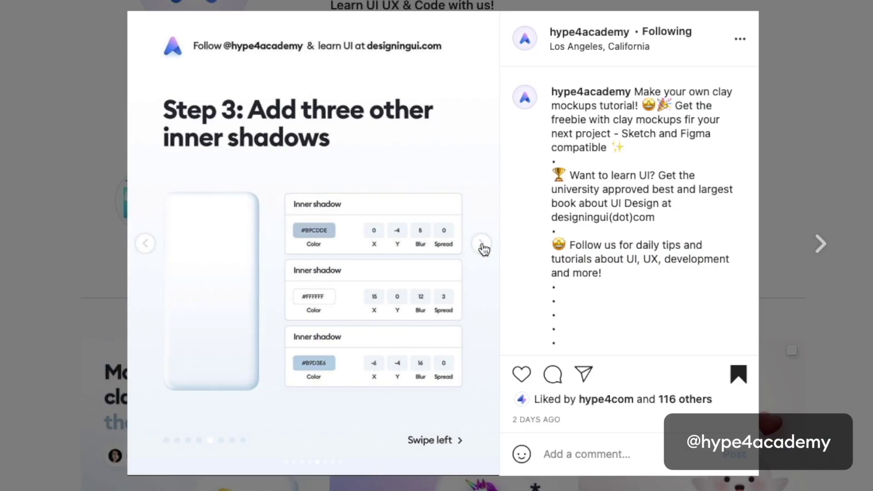
left_click(482, 246)
left_click(482, 246)
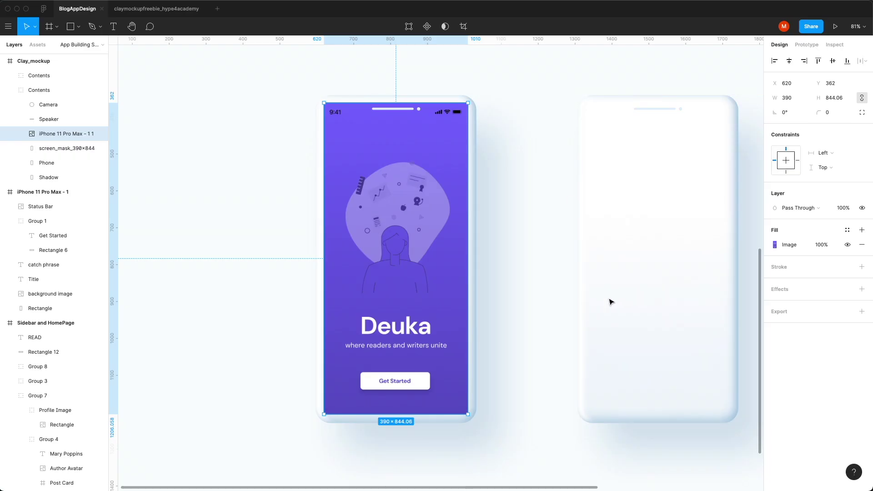
Step: Round the splash screen image's corners to 22
left_click(613, 302)
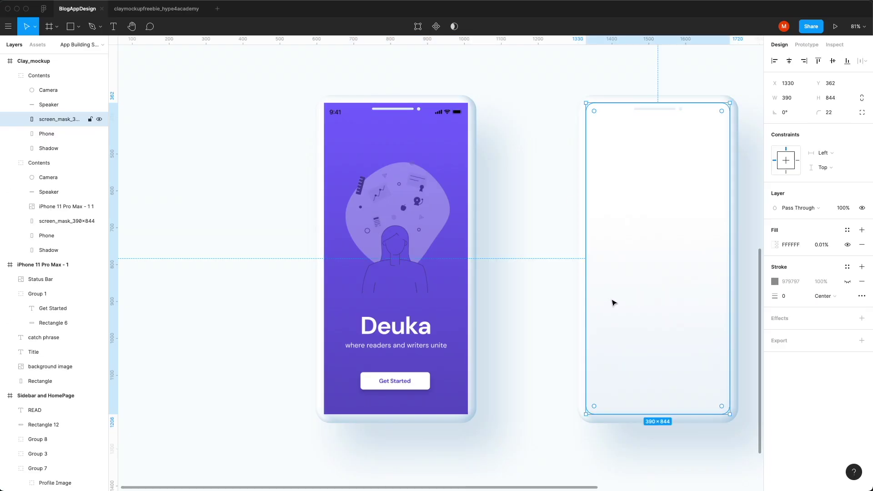
left_click(422, 323)
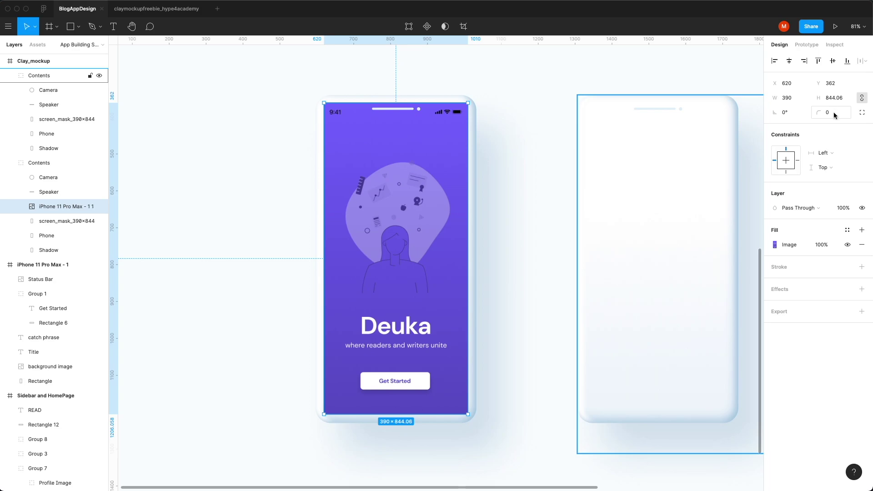
type("22")
key("Return")
left_click(382, 224)
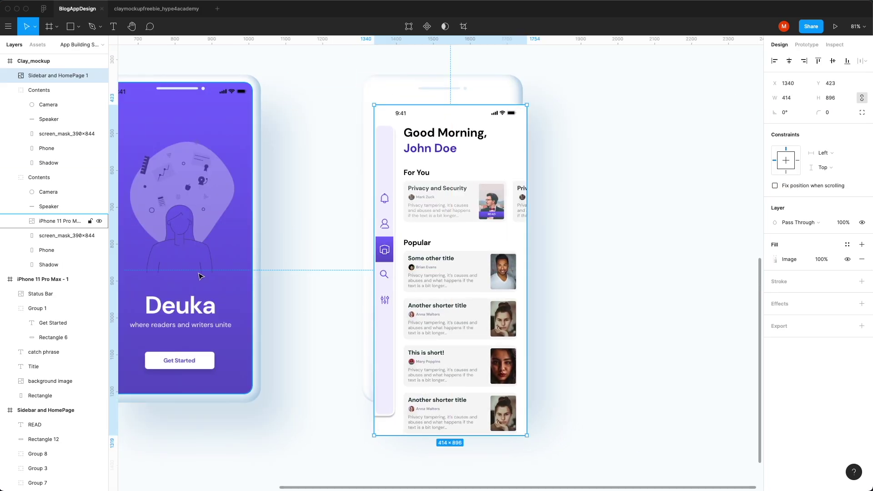
Step: Resize the home screen image to 390 wide with 22 corner radius, aligned to the phone
left_click(200, 276)
left_click(489, 235)
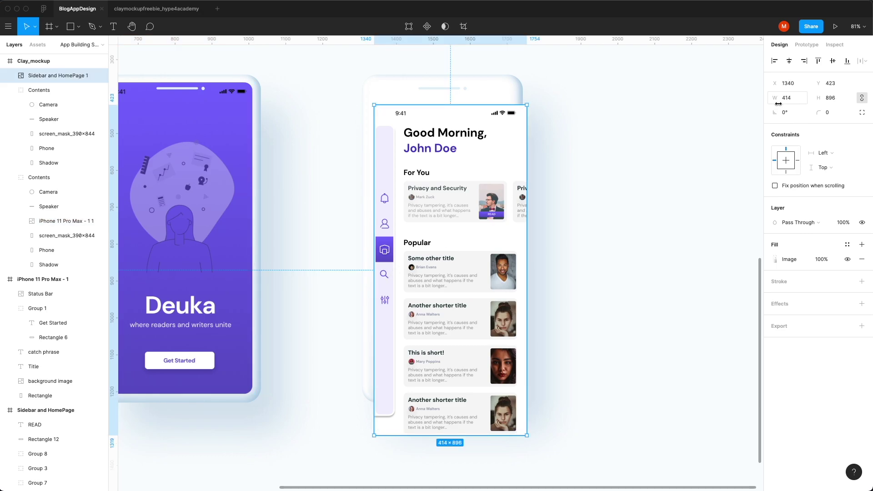
key("Return")
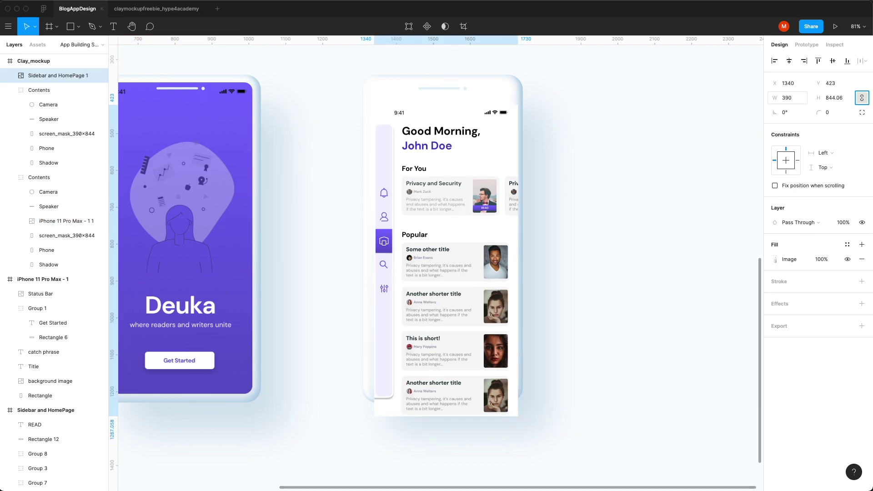
type("22")
key("Return")
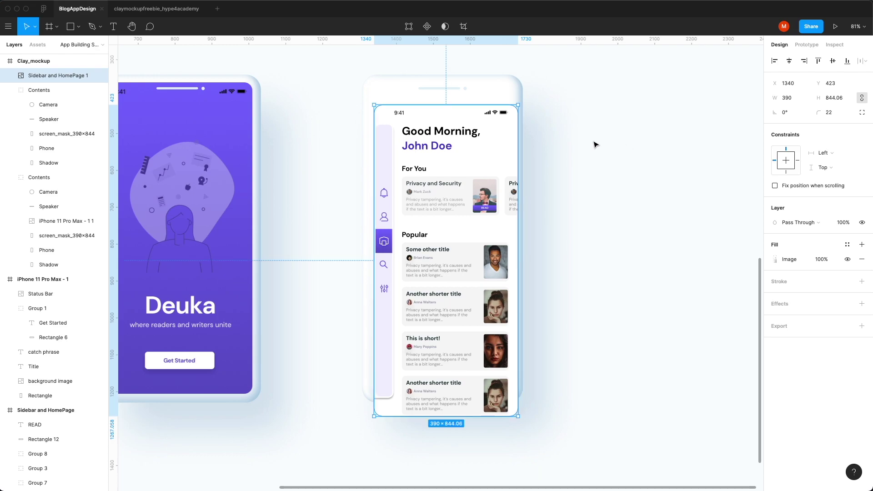
mouse_move(426, 299)
left_mouse_down()
mouse_move(423, 278)
mouse_move(427, 308)
left_mouse_up()
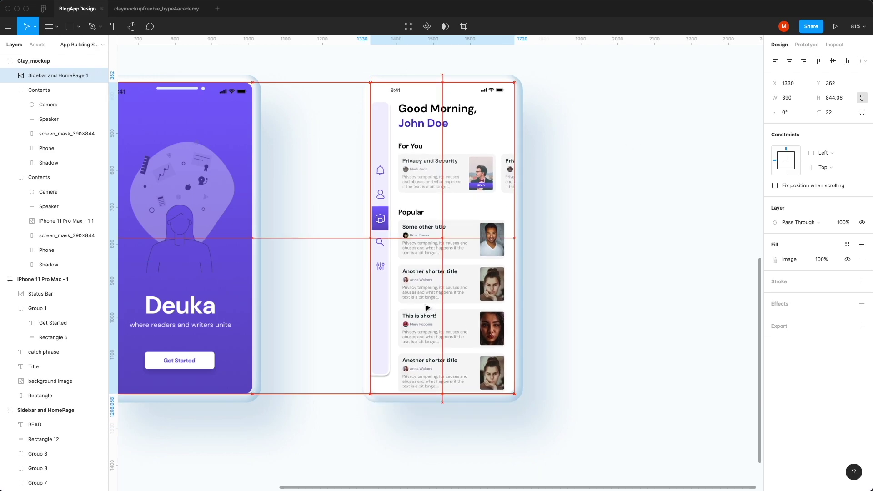
Step: Cut the home screen image and paste it into the right phone's screen_mask, snapped in place
key("super+x")
left_click(476, 339, "super")
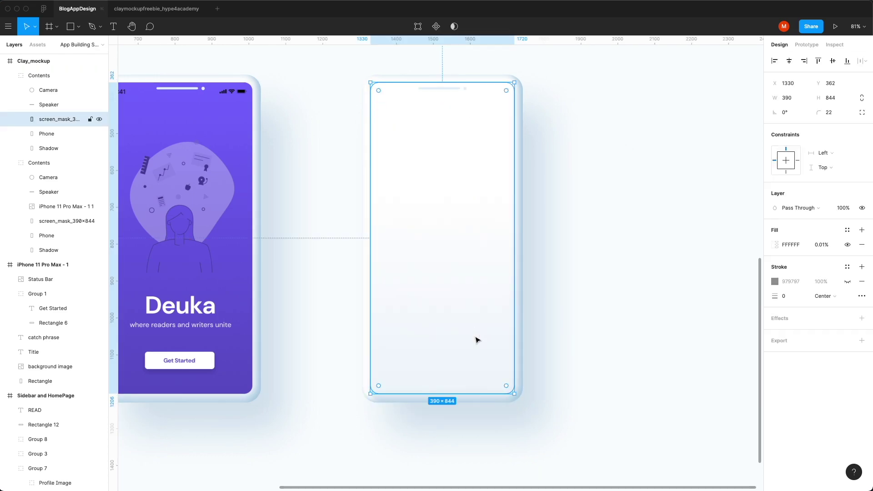
key("super+v")
left_click_drag(478, 340, 464, 307)
left_click(598, 341)
Step: Narrow the gap between the splash and home screen phones
scroll(596, 338, "down", 5)
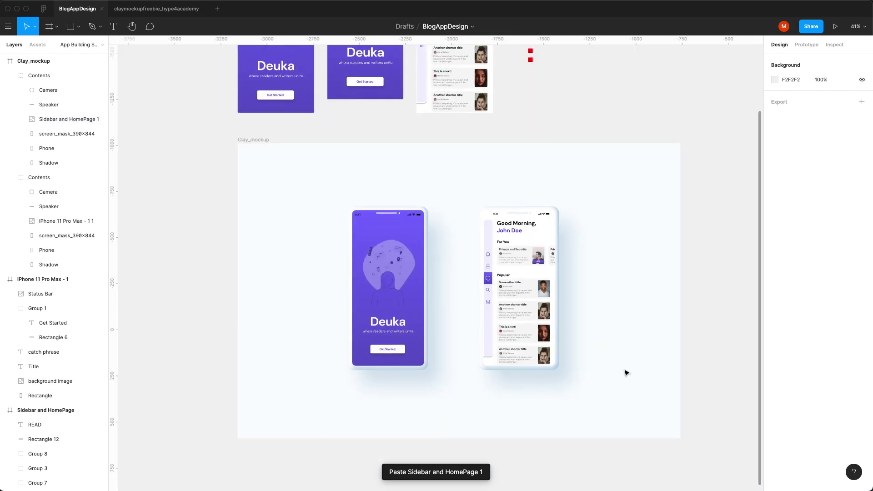
scroll(441, 333, "up", 5)
left_click(589, 340)
left_click(288, 321, "shift")
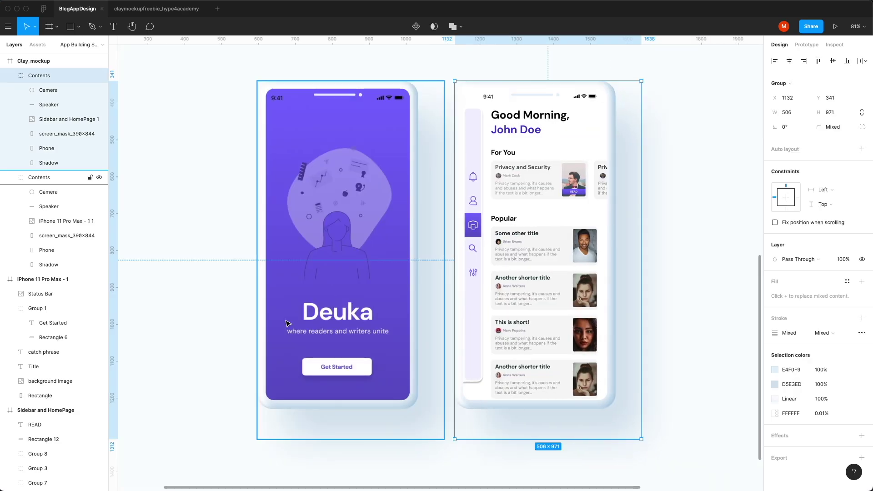
left_click_drag(288, 322, 355, 324)
Step: Nudge the home screen phone a few pixels right
scroll(386, 322, "down", 5)
left_click(659, 311)
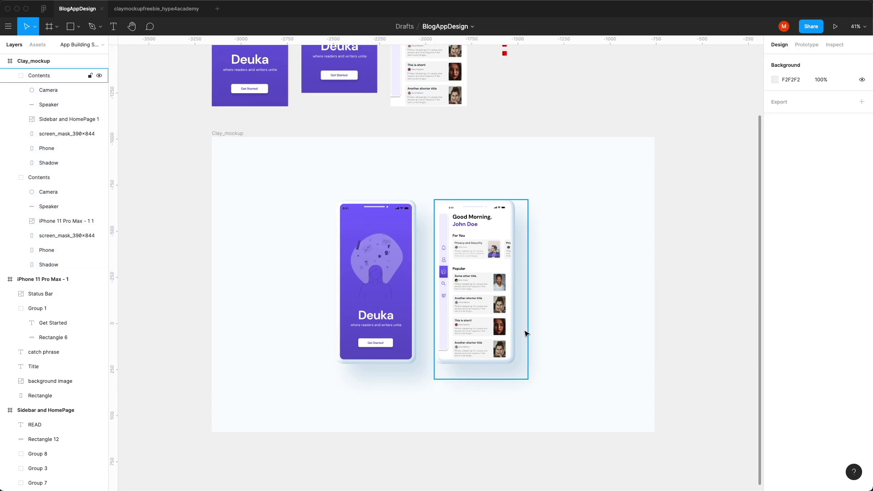
left_click(454, 321)
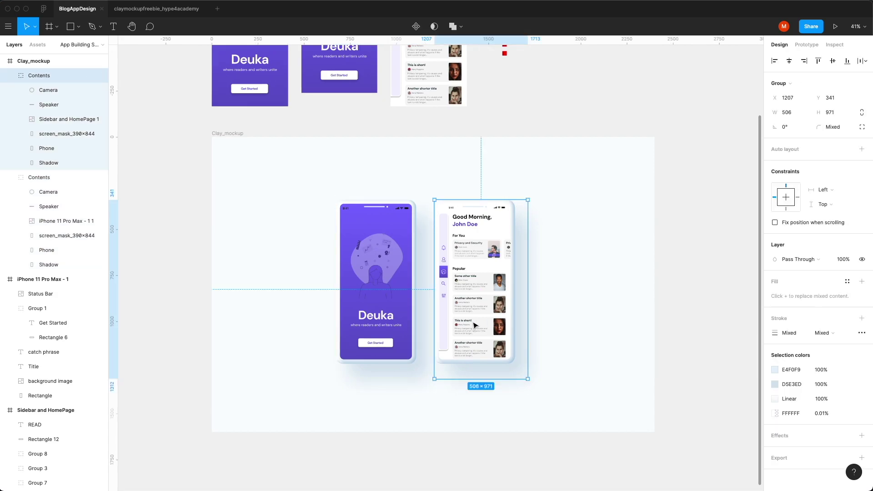
left_click_drag(474, 325, 478, 325)
Step: Shift both clay phones about 8 px right to centre them on Clay_mockup
left_click(676, 341)
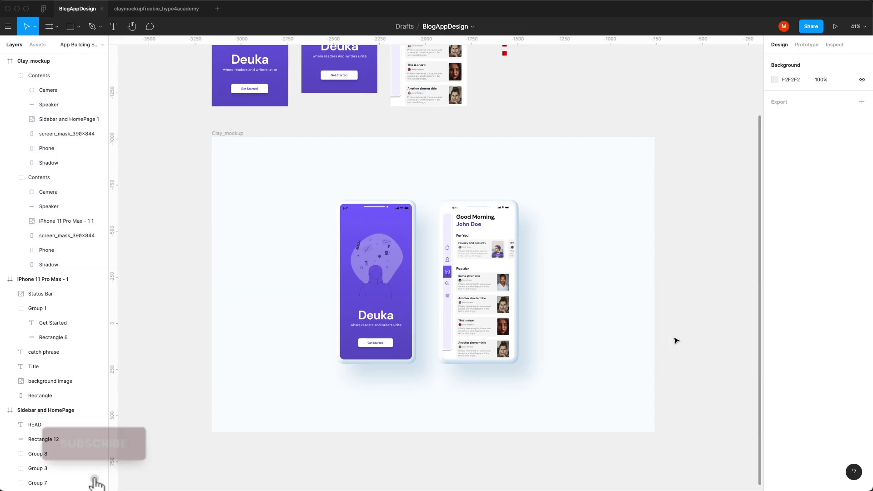
left_click(467, 331)
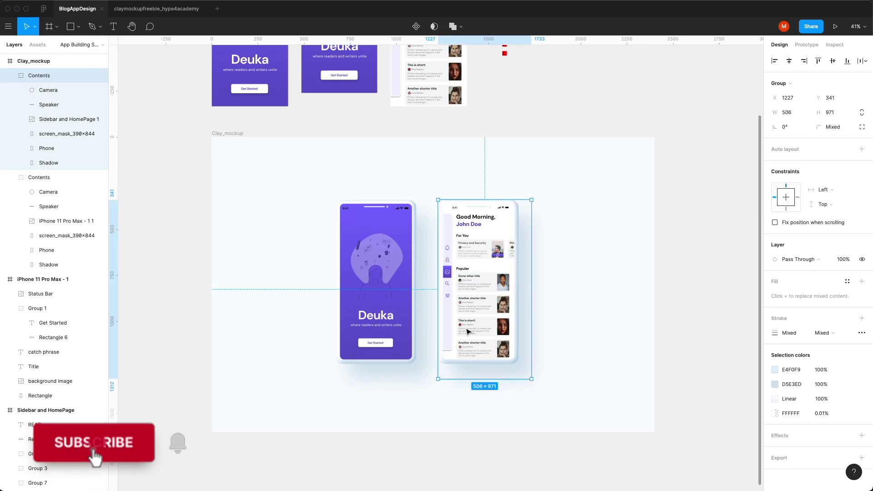
key("ctrl+a")
left_click_drag(516, 346, 520, 347)
left_click(580, 350)
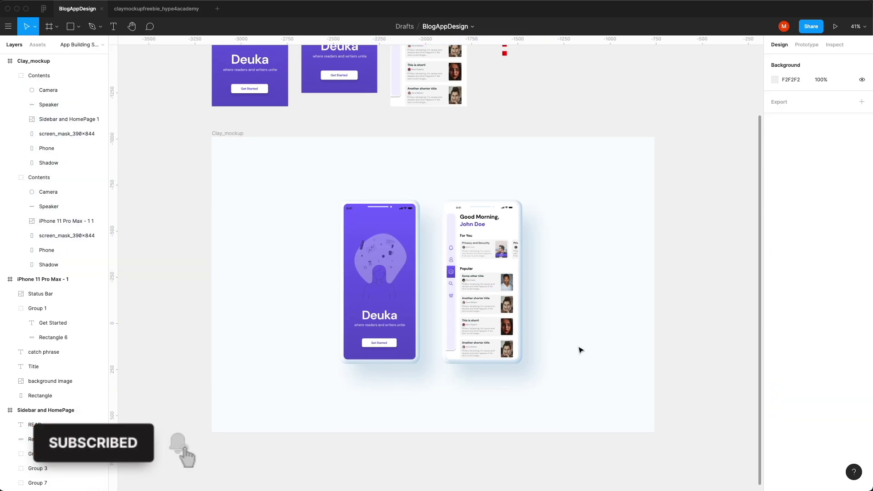
scroll(413, 331, "up", 5)
scroll(708, 376, "up", 1)
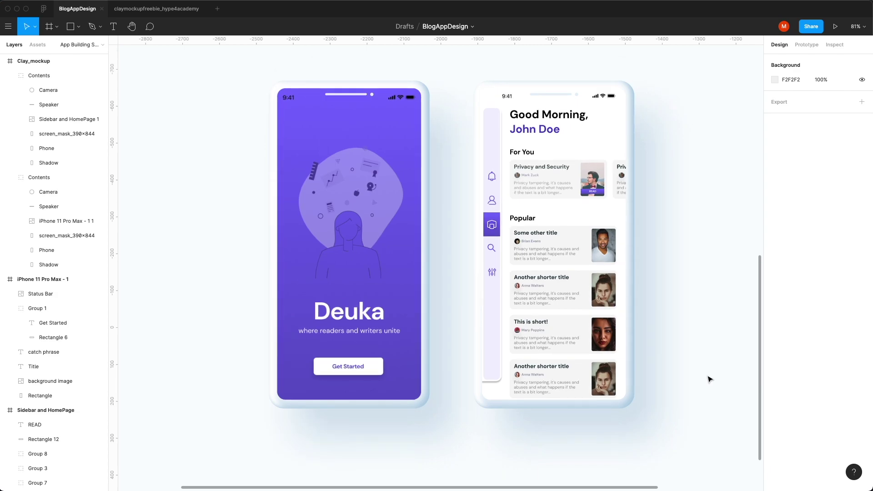
scroll(710, 379, "up", 1)
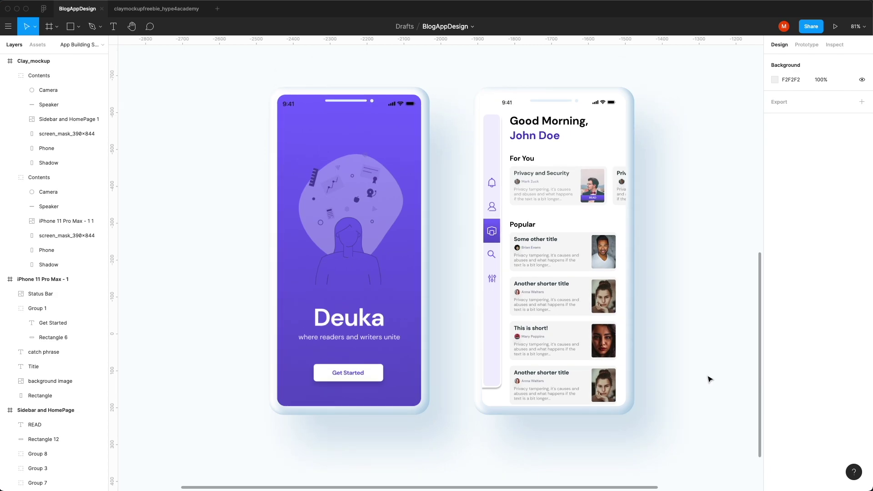